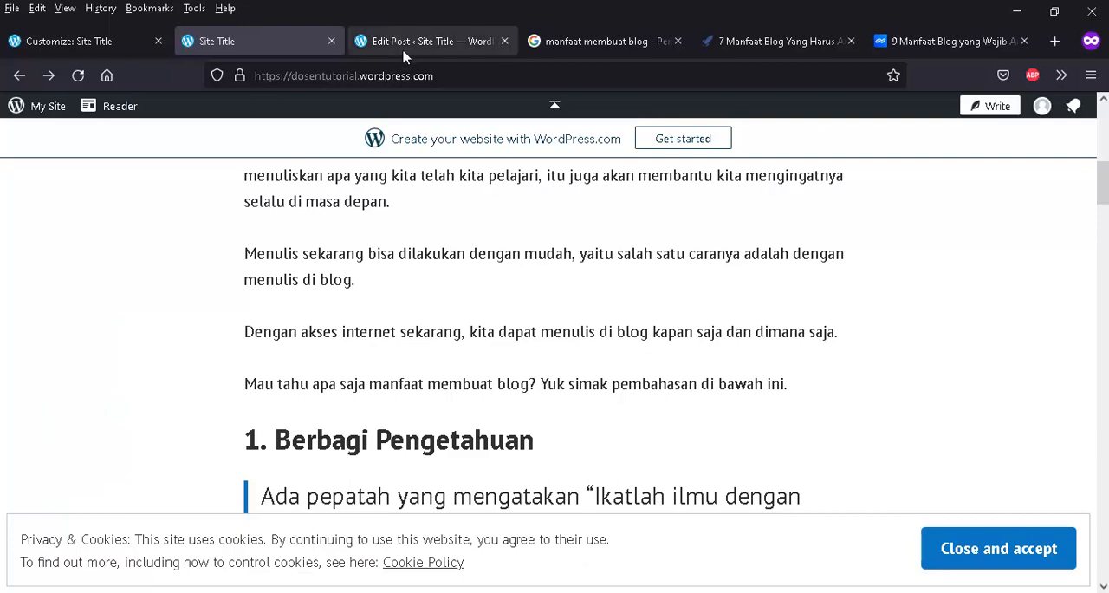
- Open the post "5 Manfaat Blog Bagi Mahasiswa" for editing and add two new lines after "Semoga bermanfaat."
{"action": "scroll", "coordinate": [454, 308], "scroll_direction": "up", "scroll_amount": 10}
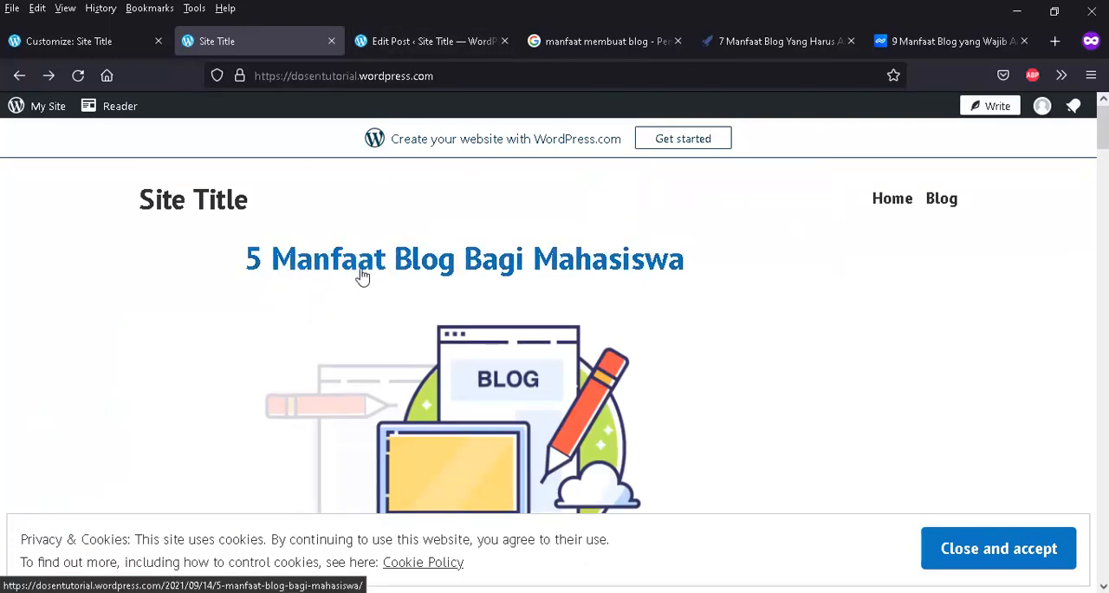
{"action": "left_click", "coordinate": [431, 47]}
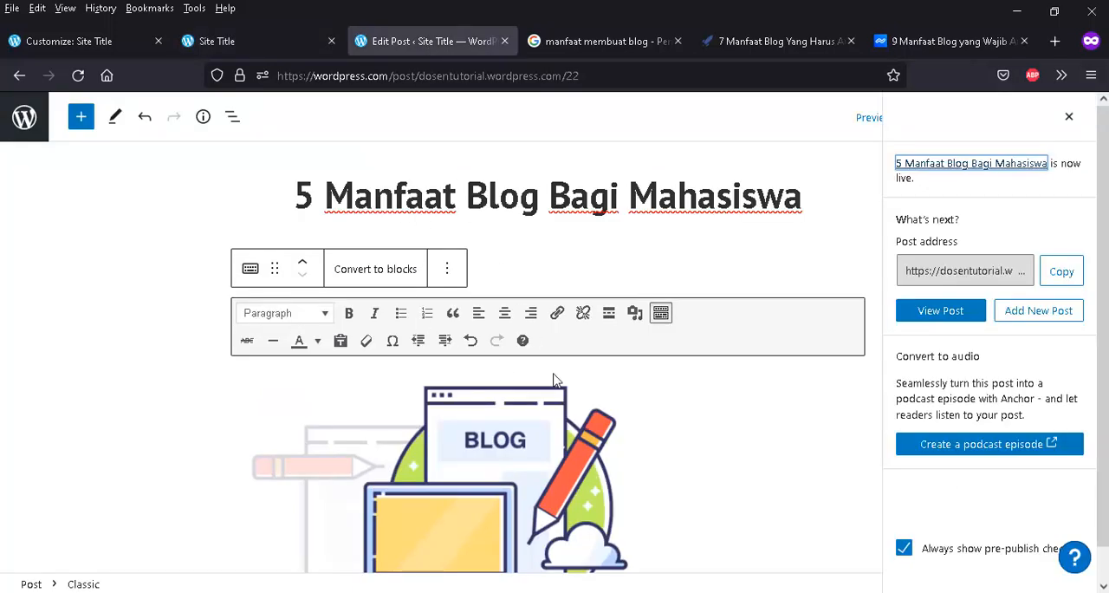
{"action": "scroll", "coordinate": [557, 381], "scroll_direction": "down", "scroll_amount": 4}
{"action": "scroll", "coordinate": [560, 384], "scroll_direction": "up", "scroll_amount": 4}
{"action": "left_click", "coordinate": [664, 422]}
{"action": "scroll", "coordinate": [665, 419], "scroll_direction": "down", "scroll_amount": 10}
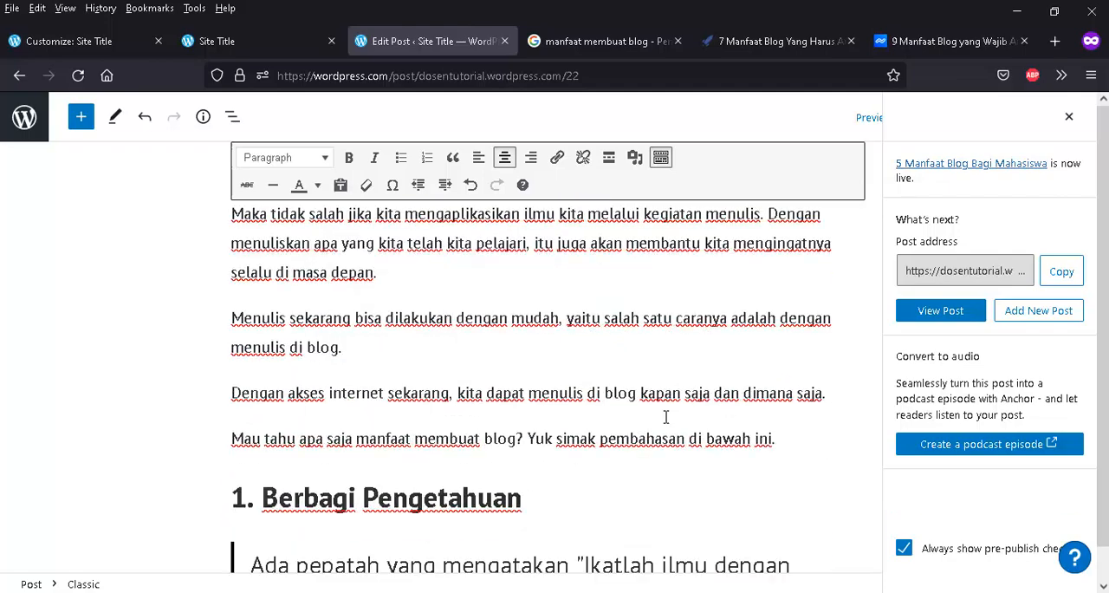
{"action": "scroll", "coordinate": [664, 411], "scroll_direction": "down", "scroll_amount": 20}
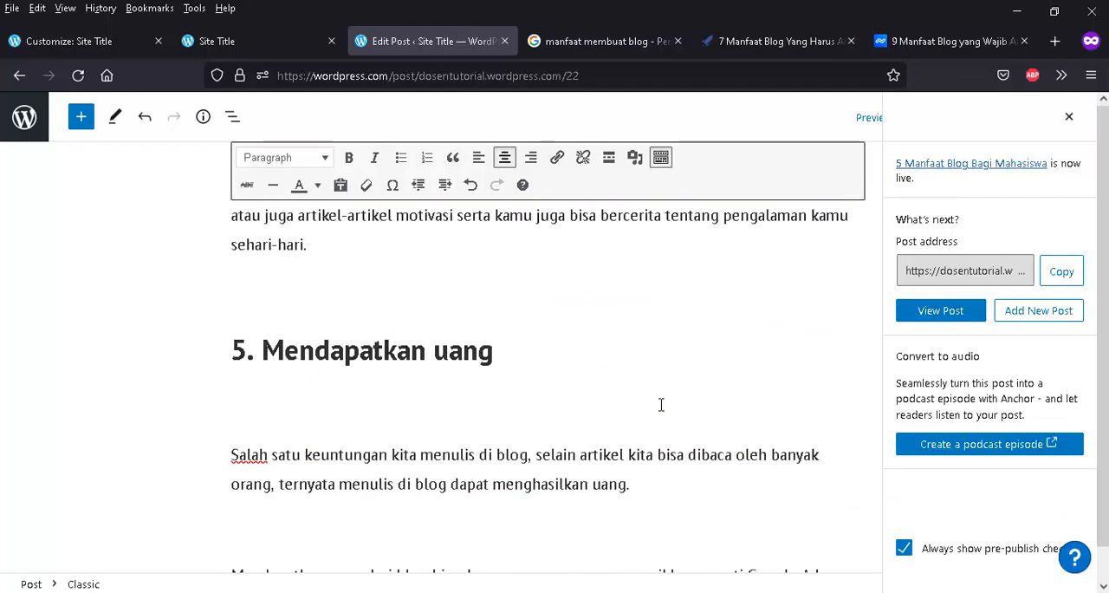
{"action": "scroll", "coordinate": [661, 404], "scroll_direction": "down", "scroll_amount": 15}
{"action": "scroll", "coordinate": [631, 396], "scroll_direction": "up", "scroll_amount": 3}
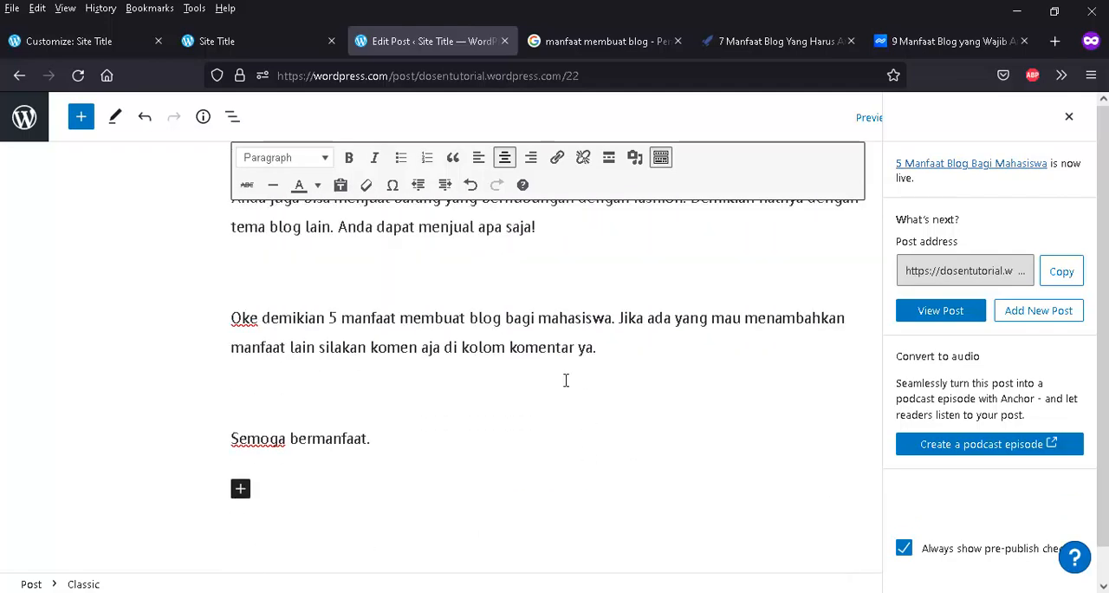
{"action": "left_click", "coordinate": [394, 449]}
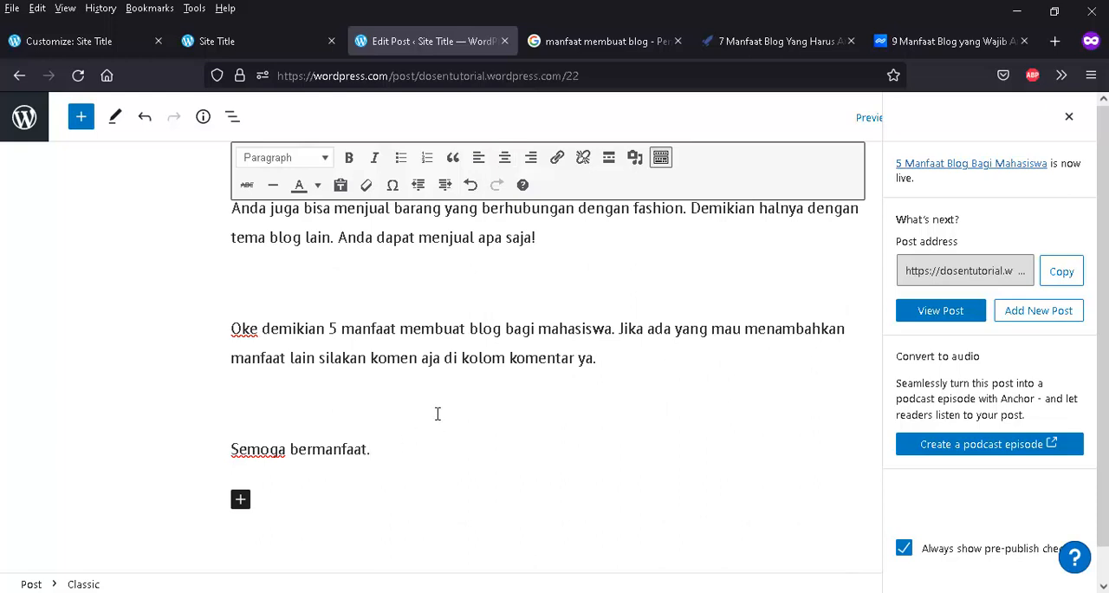
{"action": "key", "text": "Return"}
{"action": "key", "text": "Return"}
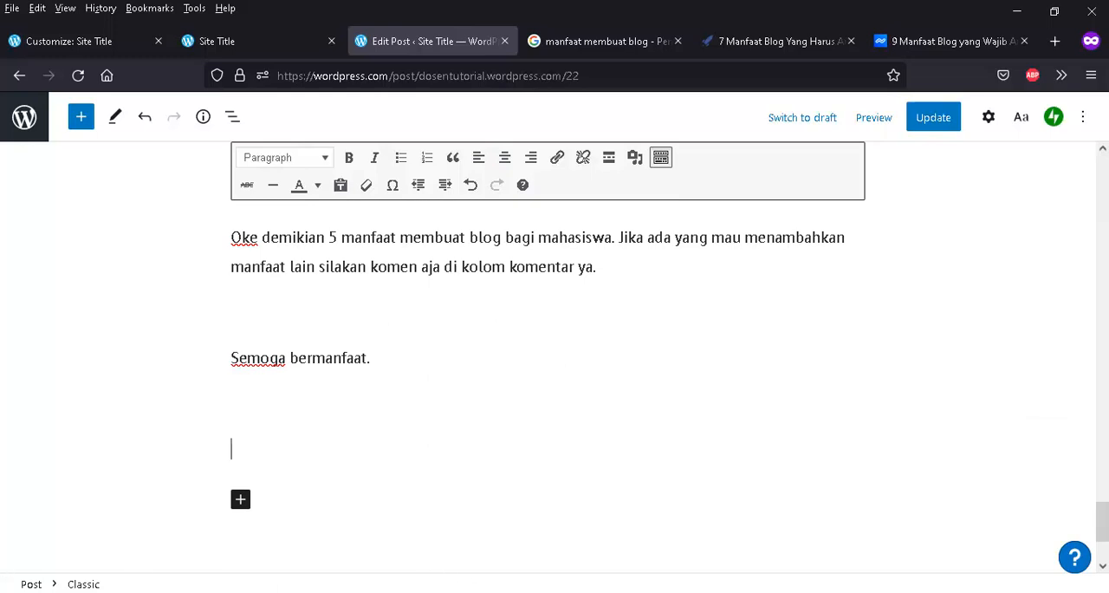
- Switch to Word and create a blank document containing the text "Ini contoh file untuk diupload"
{"action": "key", "text": "super"}
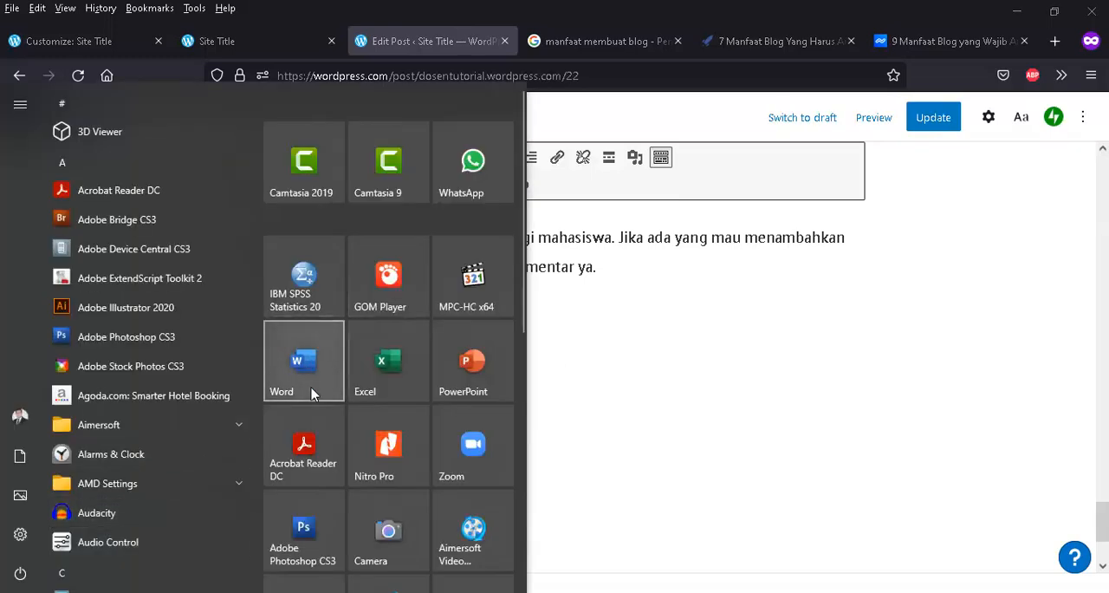
{"action": "left_click", "coordinate": [305, 364]}
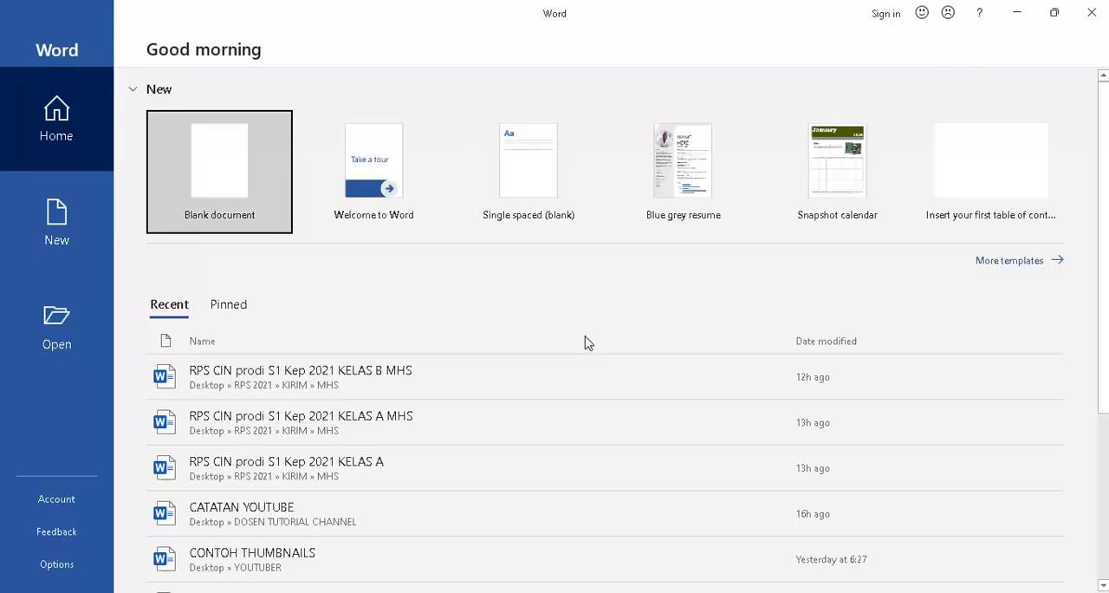
{"action": "left_click", "coordinate": [229, 180]}
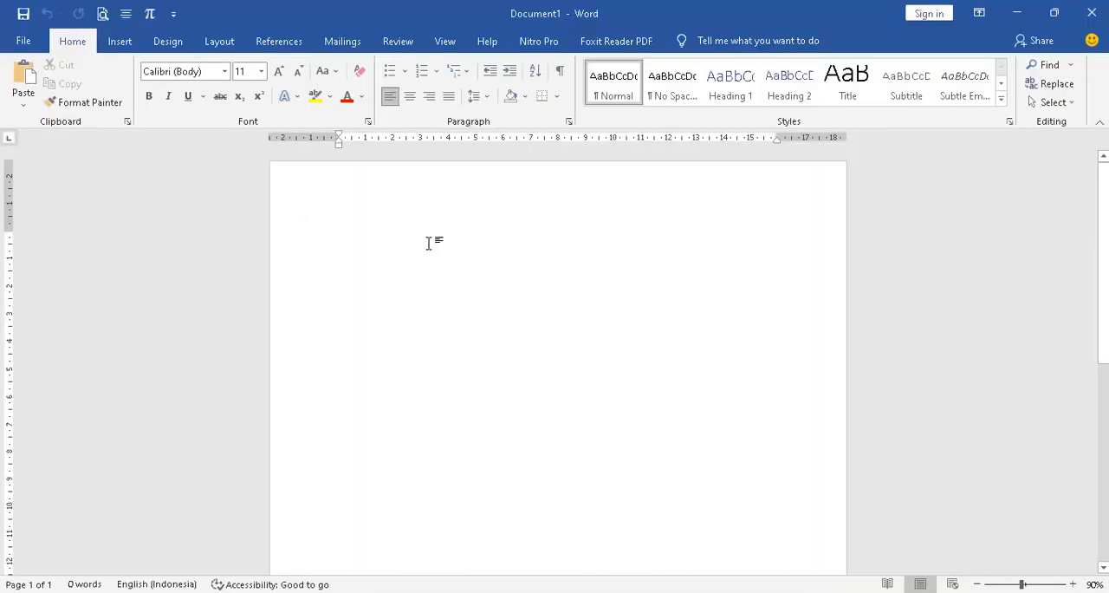
{"action": "type", "text": "In"}
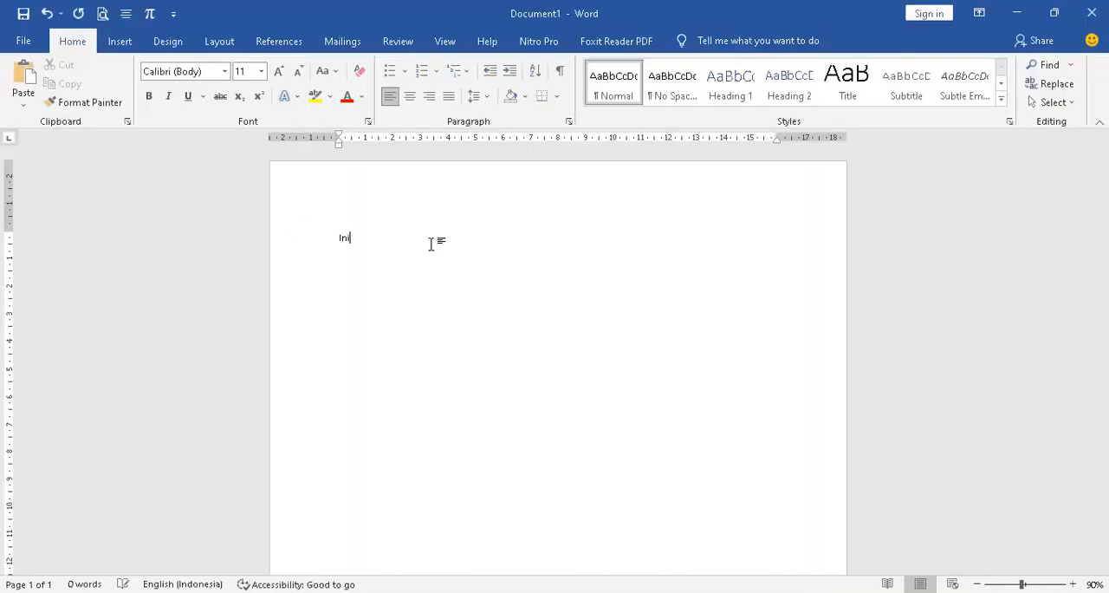
{"action": "type", "text": "i contoh file untuk diupload"}
- Save the document in the Documents folder as "Ini contoh file untuk diupload" and close Word
{"action": "left_click", "coordinate": [22, 13]}
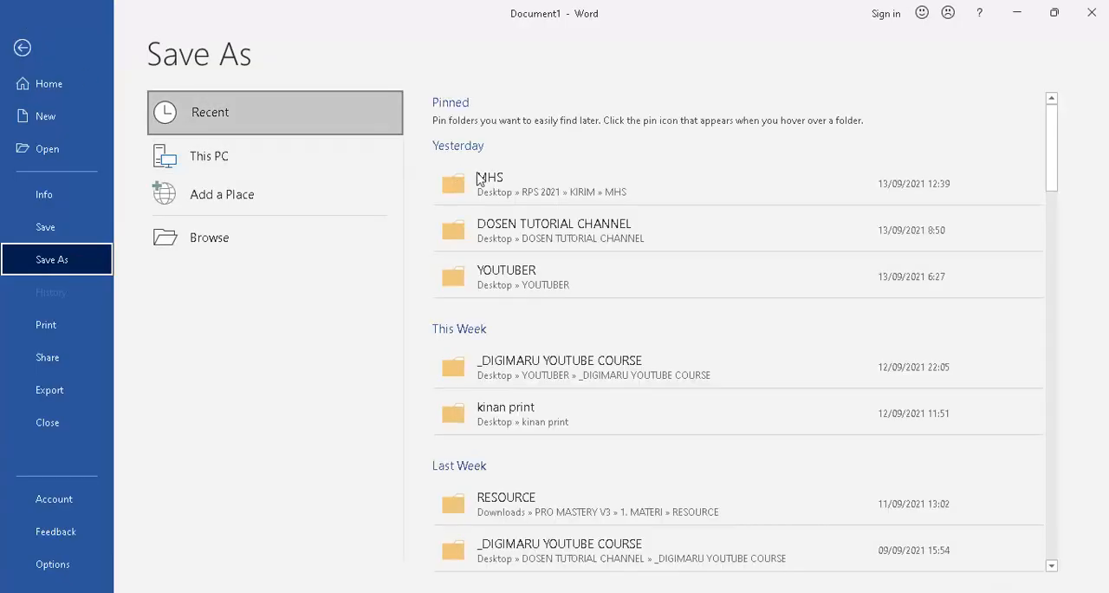
{"action": "left_click", "coordinate": [225, 235]}
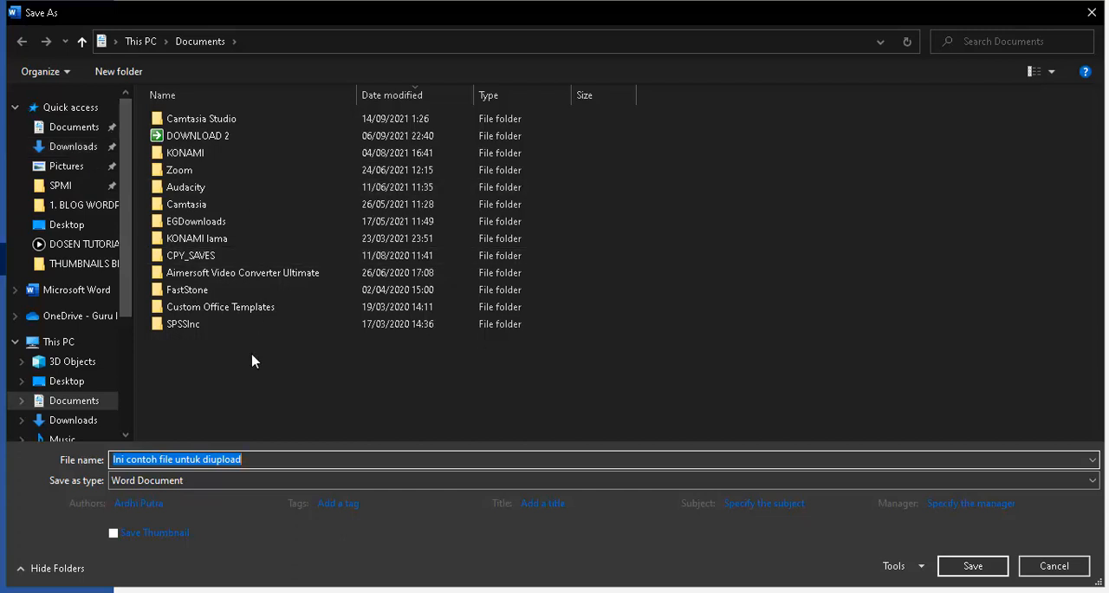
{"action": "left_click", "coordinate": [973, 567]}
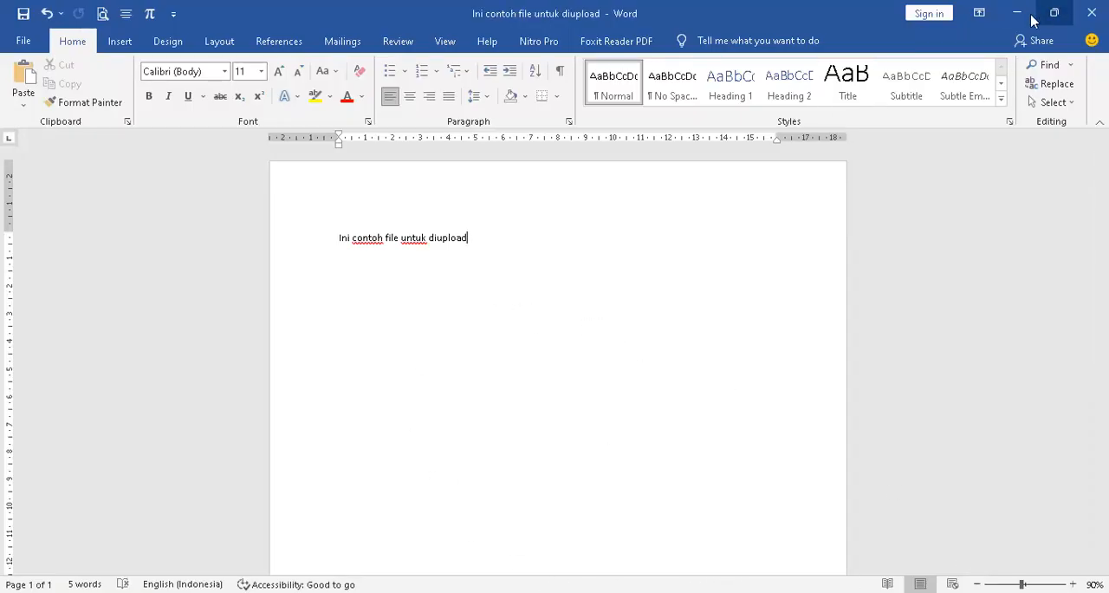
{"action": "left_click", "coordinate": [1091, 15]}
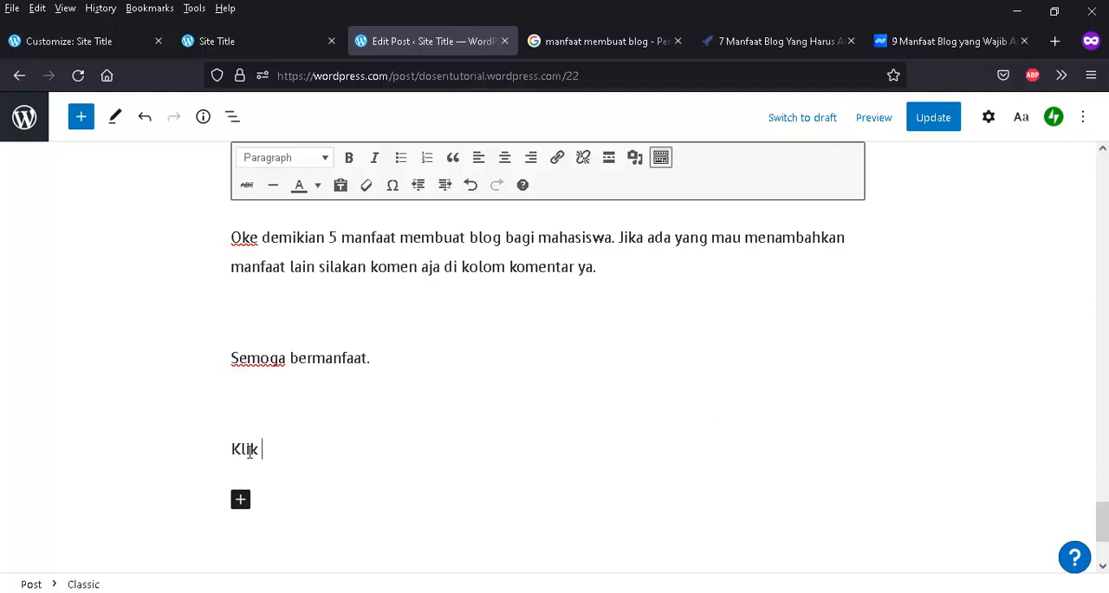
- Write "Klik link di bawah ini untuk mendownload filenya:" at the end of the post and start a new line
{"action": "type", "text": "di bawah ini untu"}
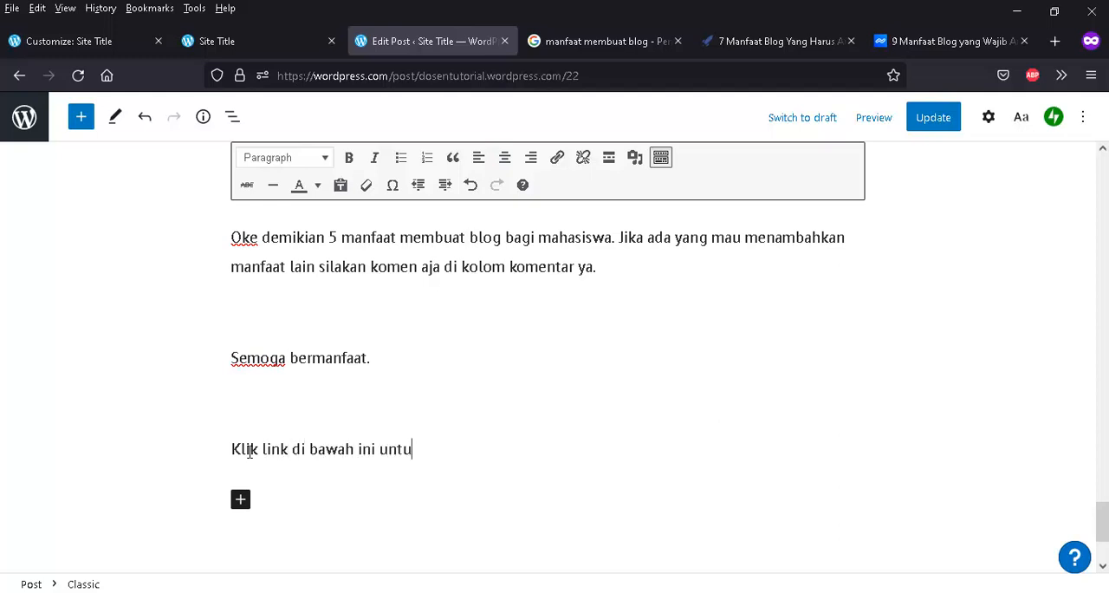
{"action": "type", "text": "k mendownload "}
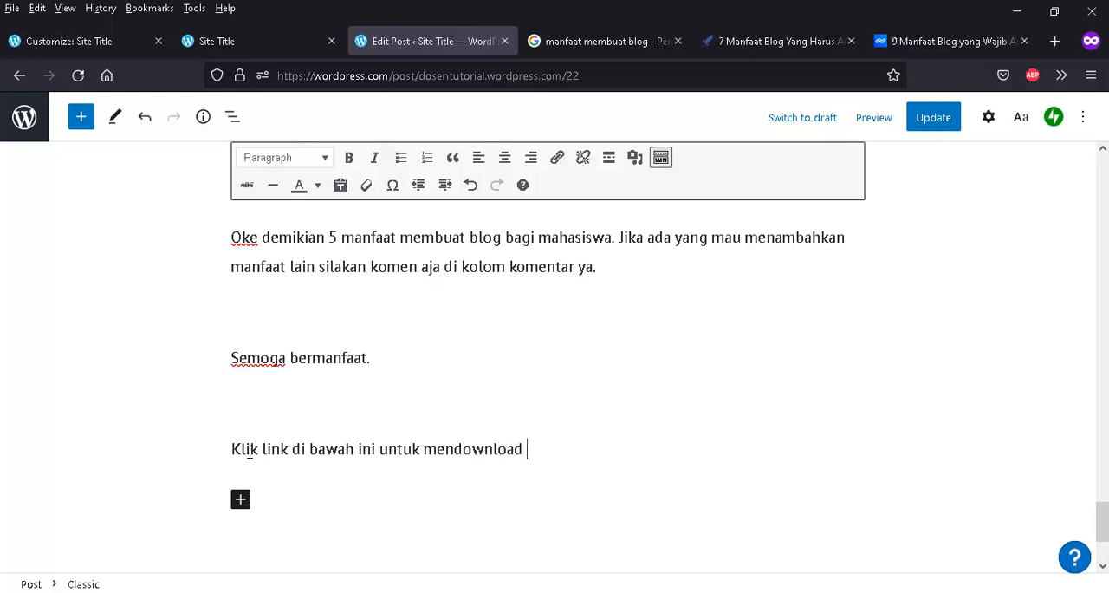
{"action": "type", "text": "filenya:"}
{"action": "key", "text": "Return"}
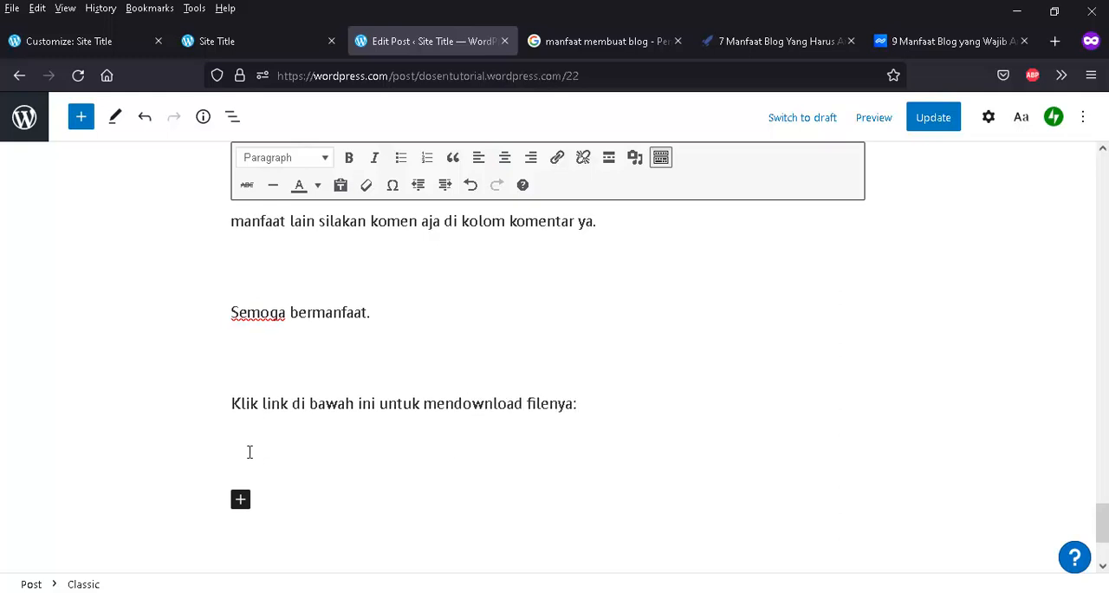
- Upload the Word file "Ini contoh file untuk diupload" from the Documents folder to the media library
{"action": "left_click", "coordinate": [635, 159]}
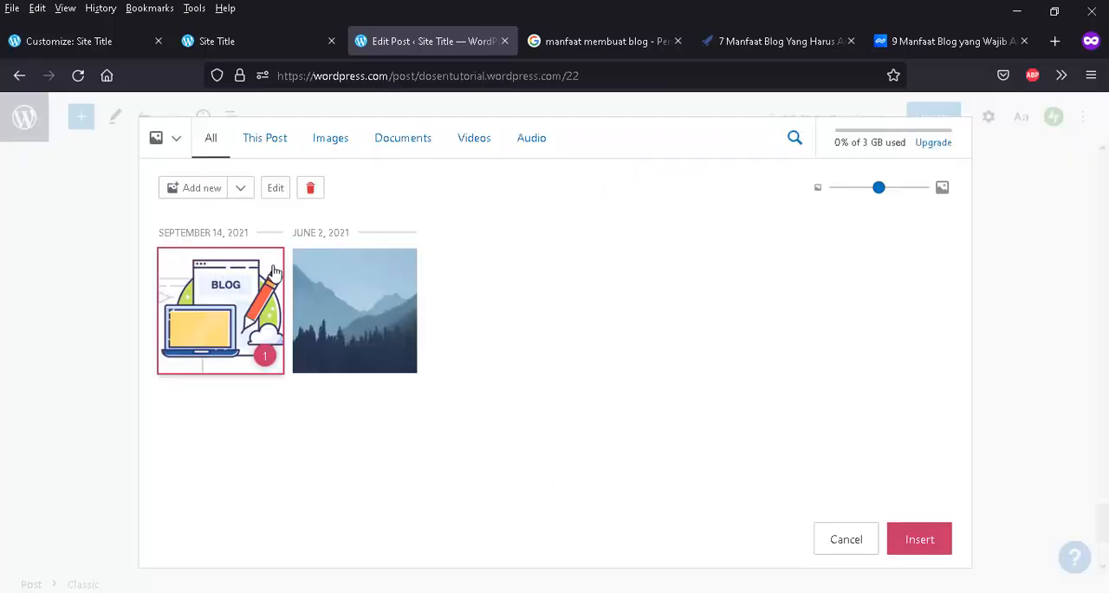
{"action": "left_click", "coordinate": [212, 194]}
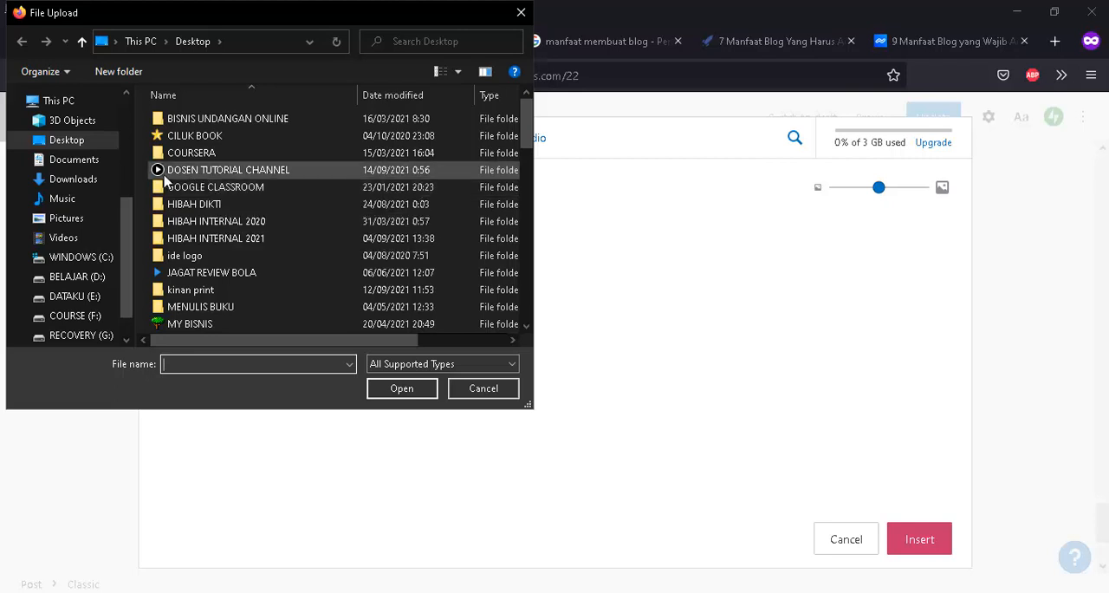
{"action": "left_click", "coordinate": [78, 161]}
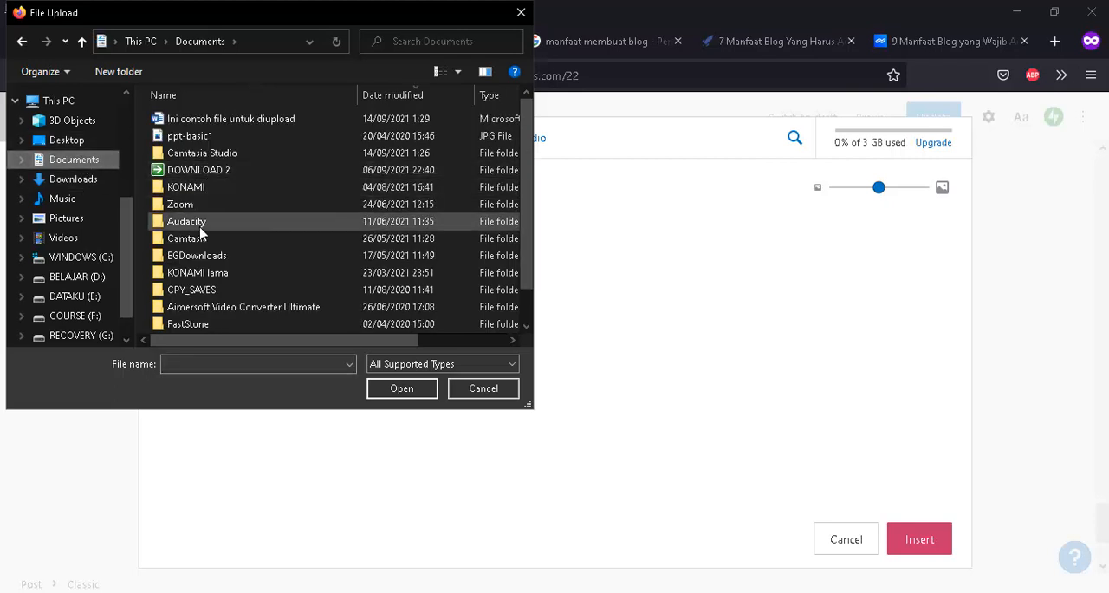
{"action": "left_click", "coordinate": [218, 121]}
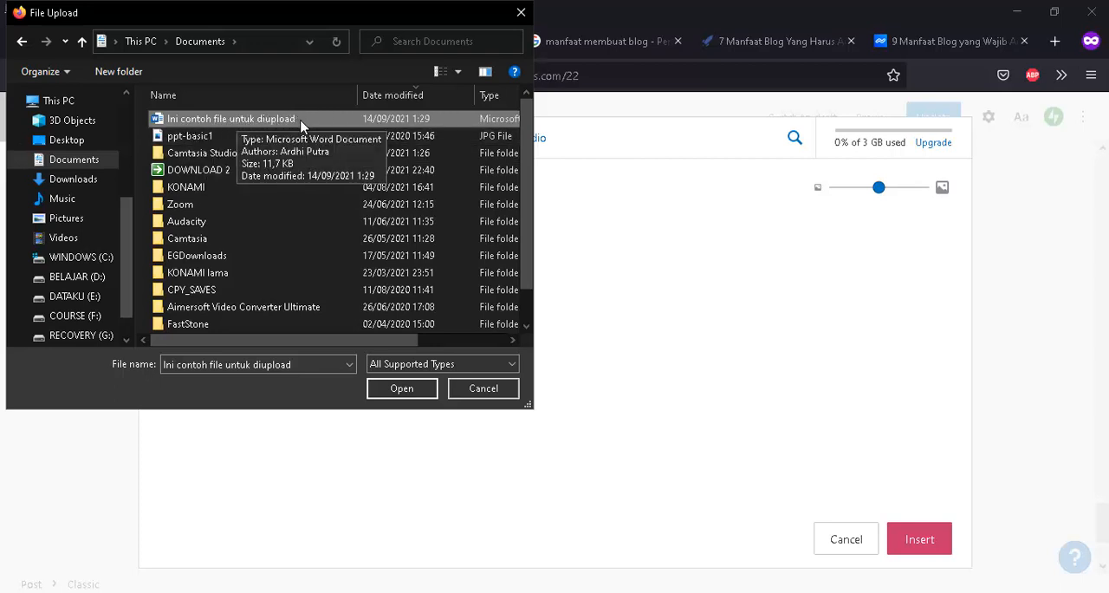
{"action": "left_click", "coordinate": [402, 389]}
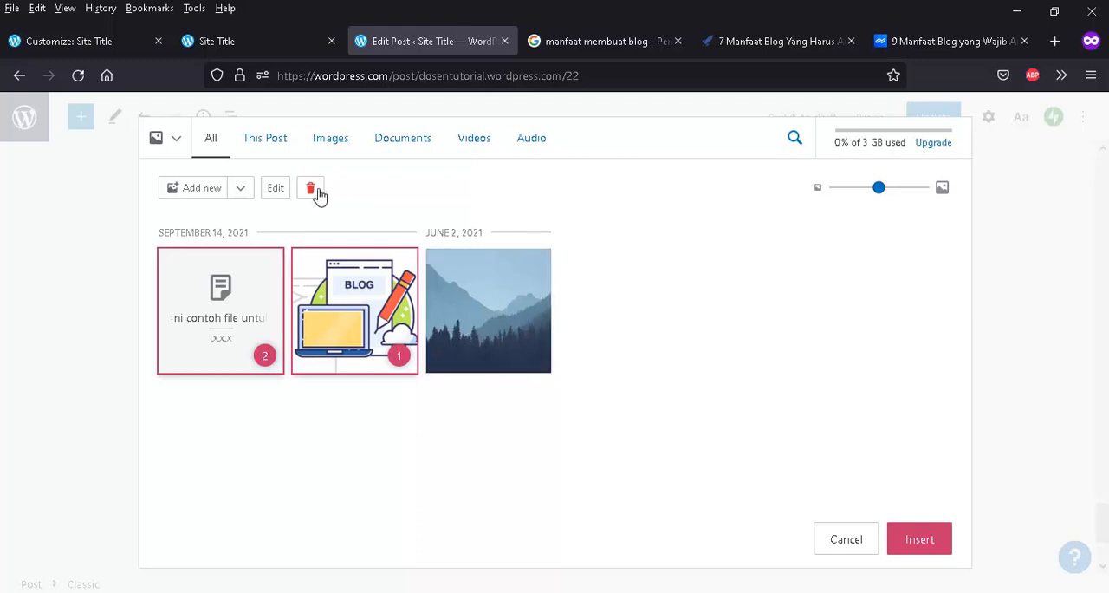
{"action": "left_click", "coordinate": [275, 189]}
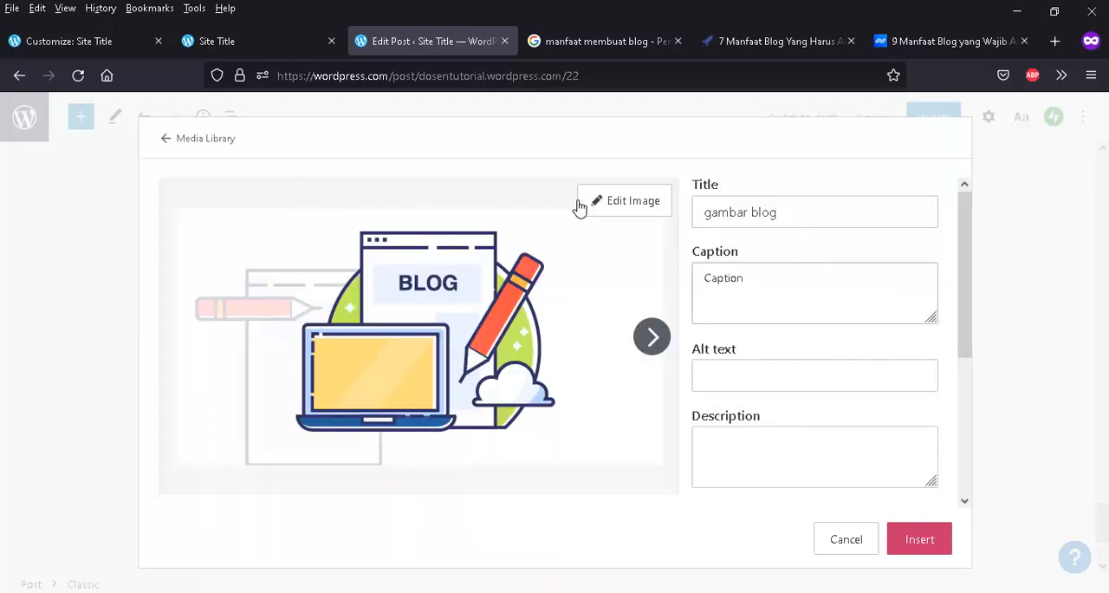
{"action": "scroll", "coordinate": [766, 424], "scroll_direction": "down", "scroll_amount": 3}
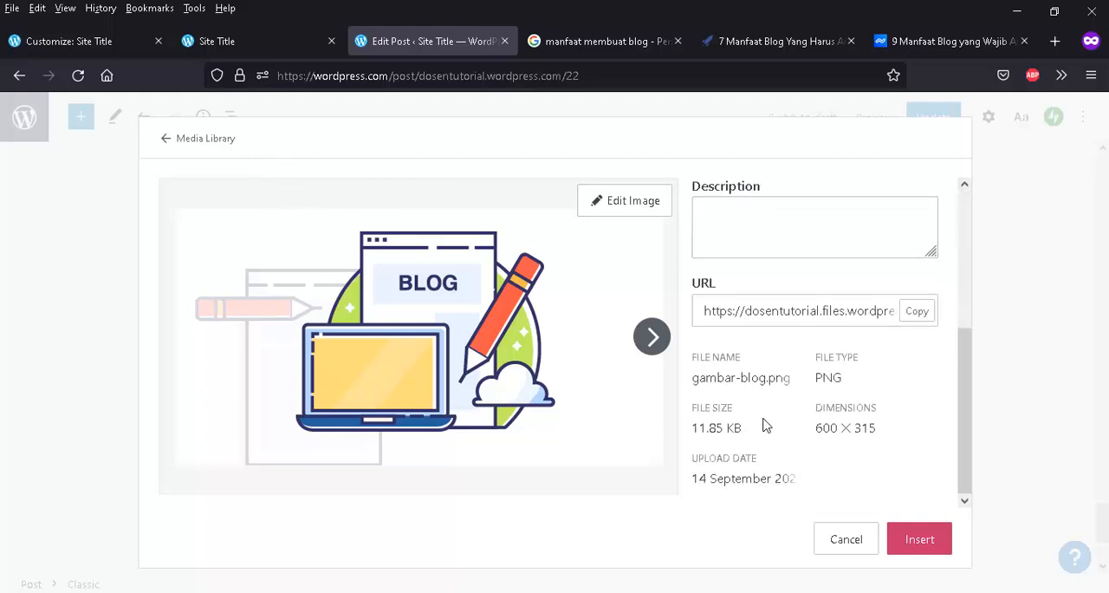
{"action": "scroll", "coordinate": [766, 423], "scroll_direction": "up", "scroll_amount": 5}
{"action": "left_click", "coordinate": [169, 141]}
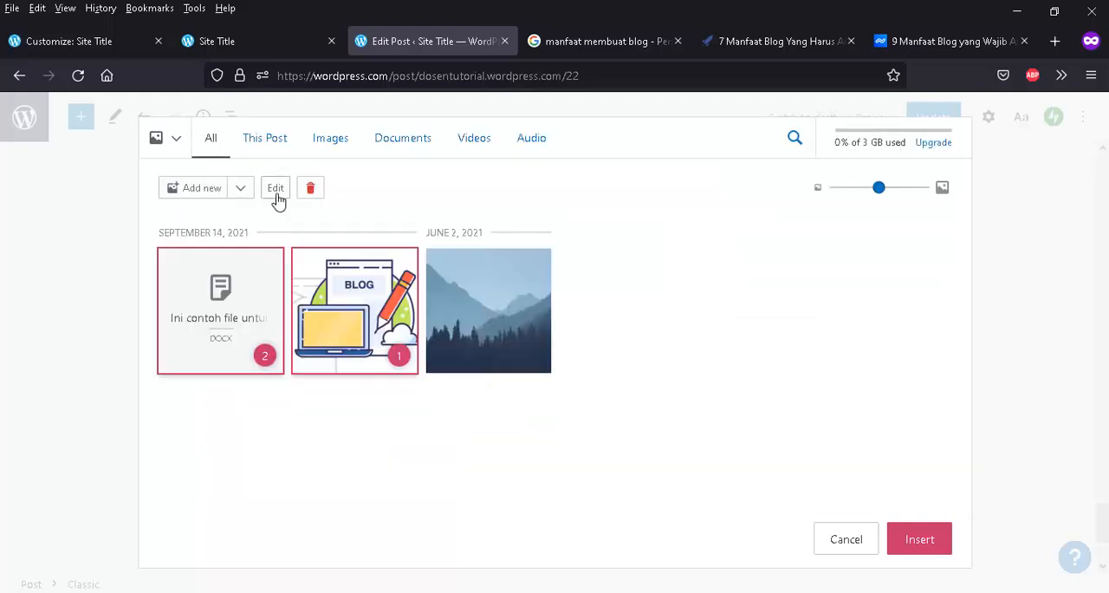
{"action": "left_click", "coordinate": [215, 286]}
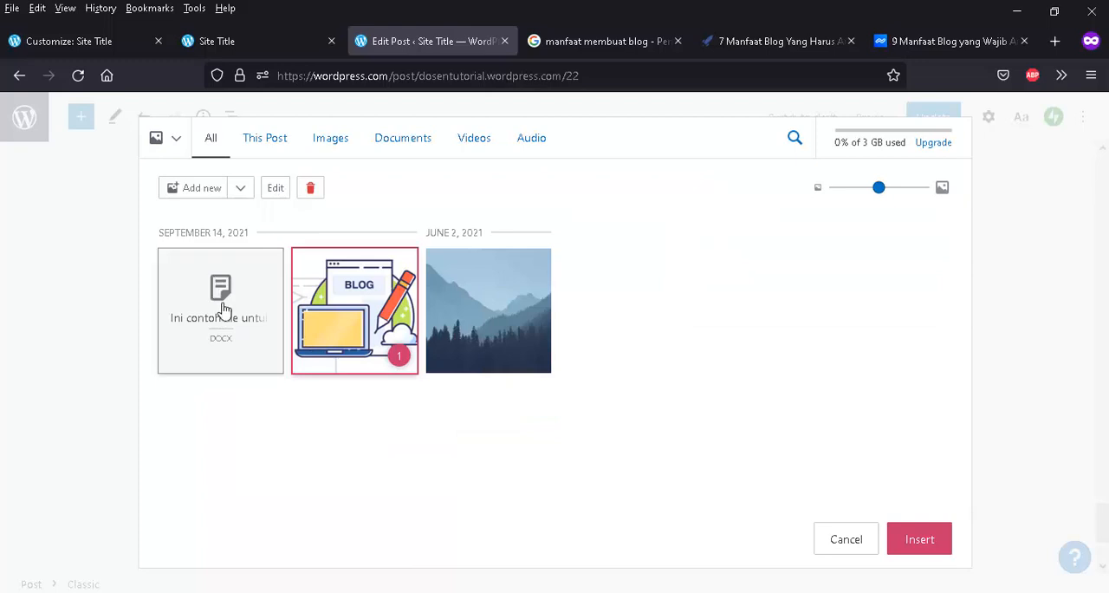
{"action": "left_click", "coordinate": [252, 326]}
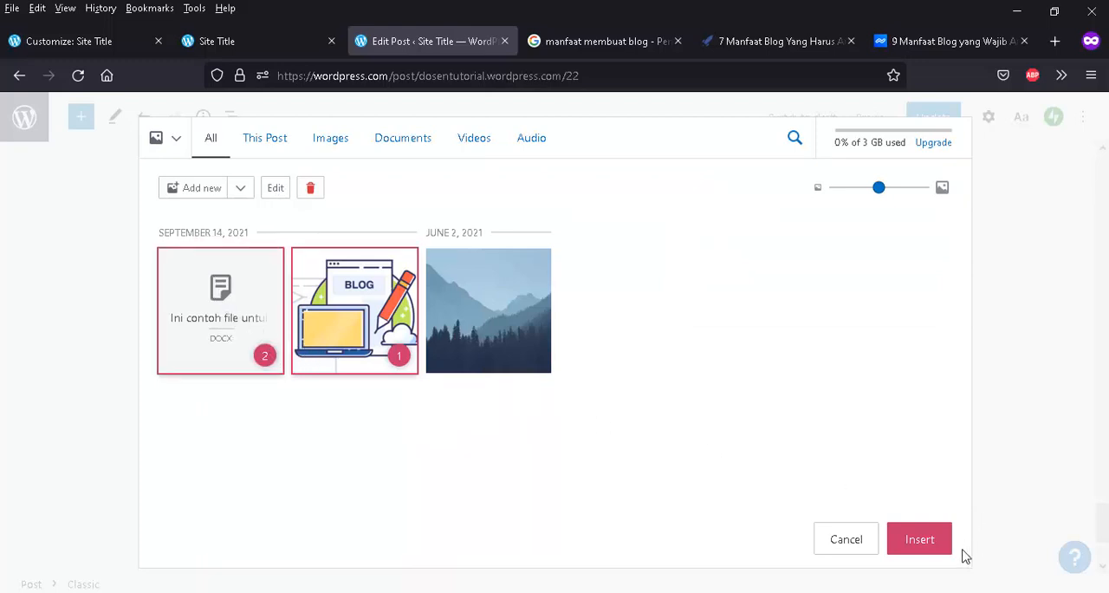
- Insert the selected blog image and uploaded document into the post below the download sentence
{"action": "left_click", "coordinate": [917, 540]}
{"action": "scroll", "coordinate": [615, 364], "scroll_direction": "down", "scroll_amount": 2}
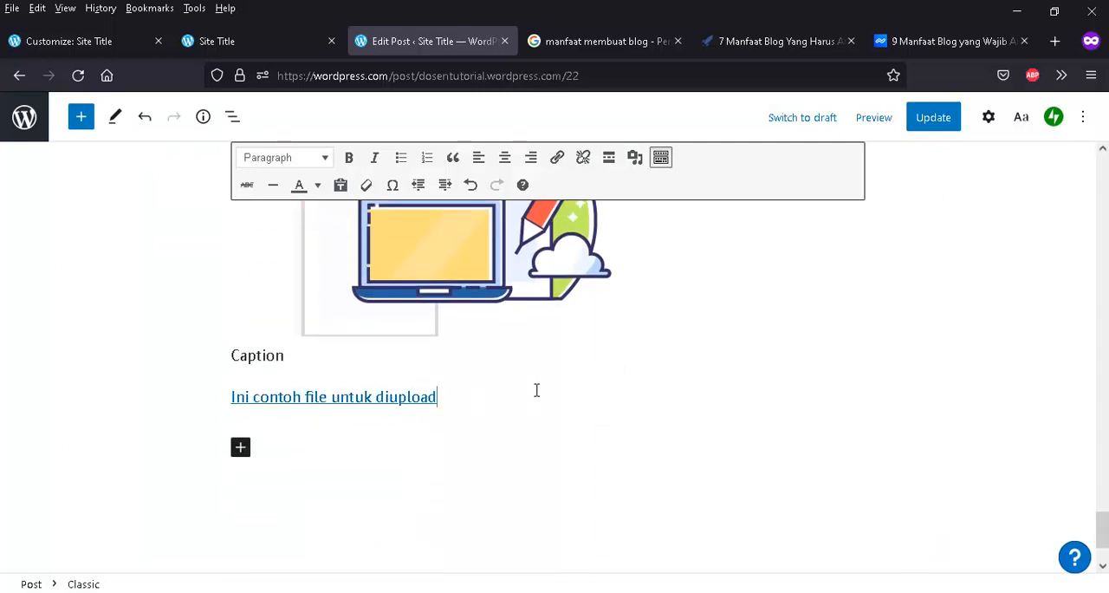
{"action": "scroll", "coordinate": [418, 419], "scroll_direction": "down", "scroll_amount": 2}
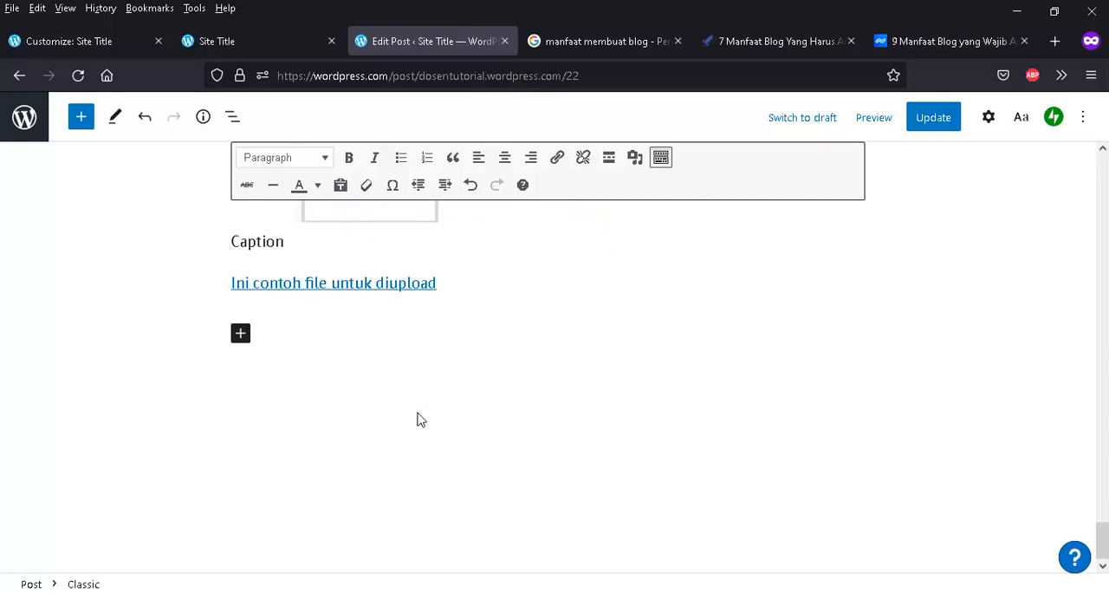
{"action": "scroll", "coordinate": [418, 412], "scroll_direction": "up", "scroll_amount": 7}
{"action": "scroll", "coordinate": [419, 412], "scroll_direction": "down", "scroll_amount": 2}
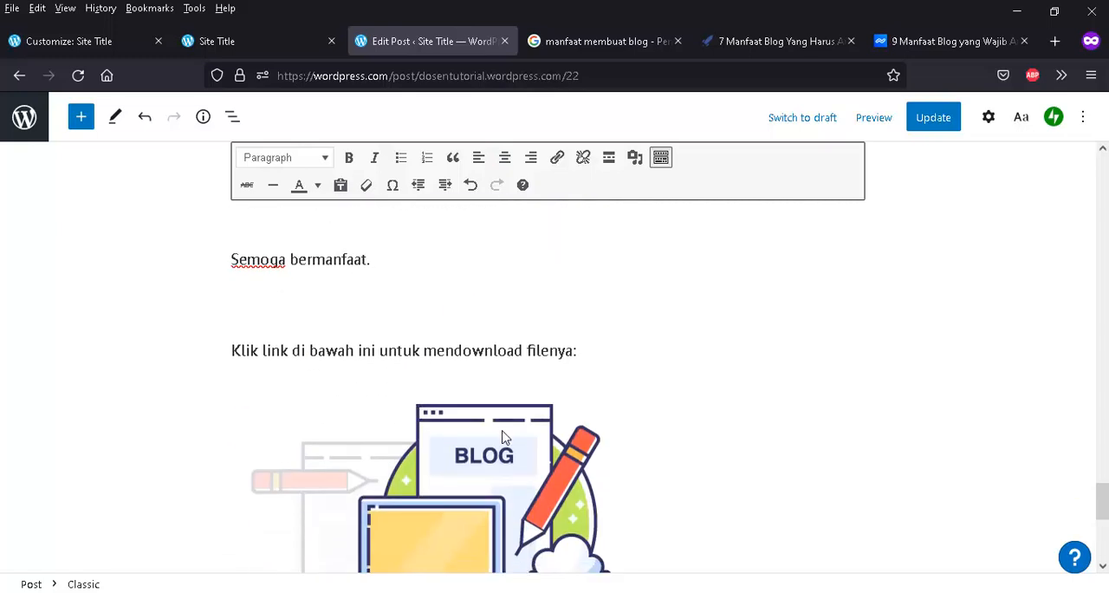
- Remove the blog image inserted above the document link and update the post
{"action": "scroll", "coordinate": [505, 437], "scroll_direction": "down", "scroll_amount": 3}
{"action": "left_click", "coordinate": [477, 334]}
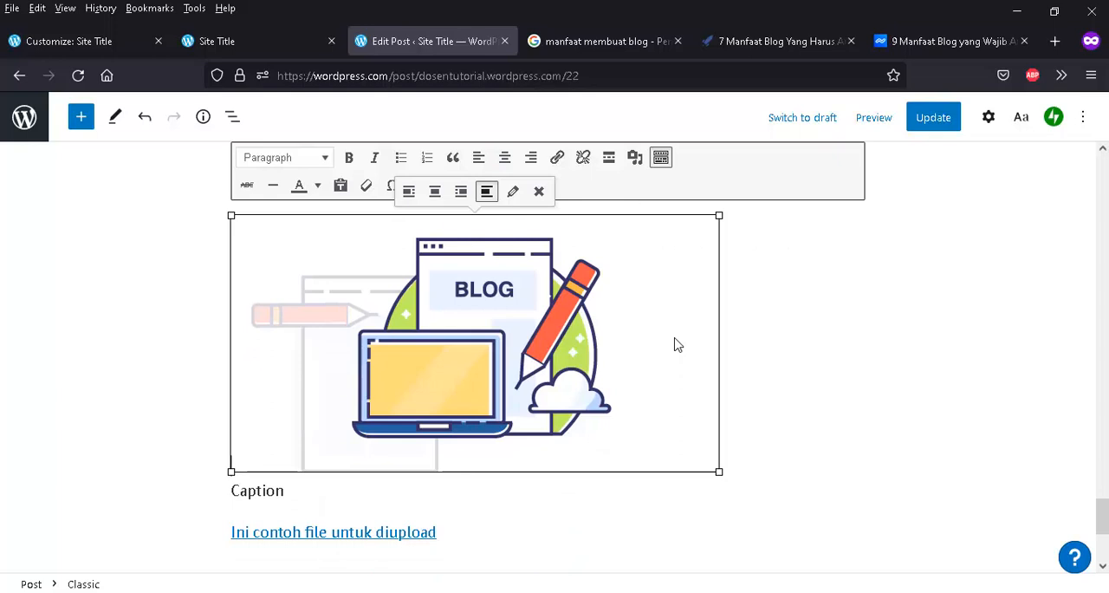
{"action": "left_click", "coordinate": [539, 191]}
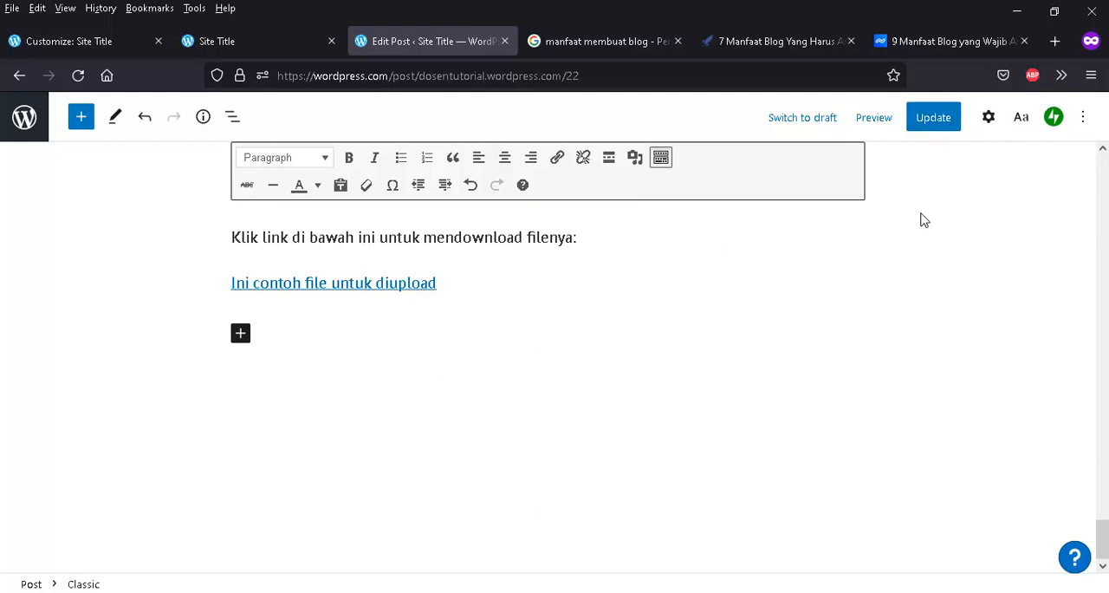
{"action": "left_click", "coordinate": [933, 118]}
- Update the post, then switch to the published Site Title blog page and reload it
{"action": "left_click", "coordinate": [931, 126]}
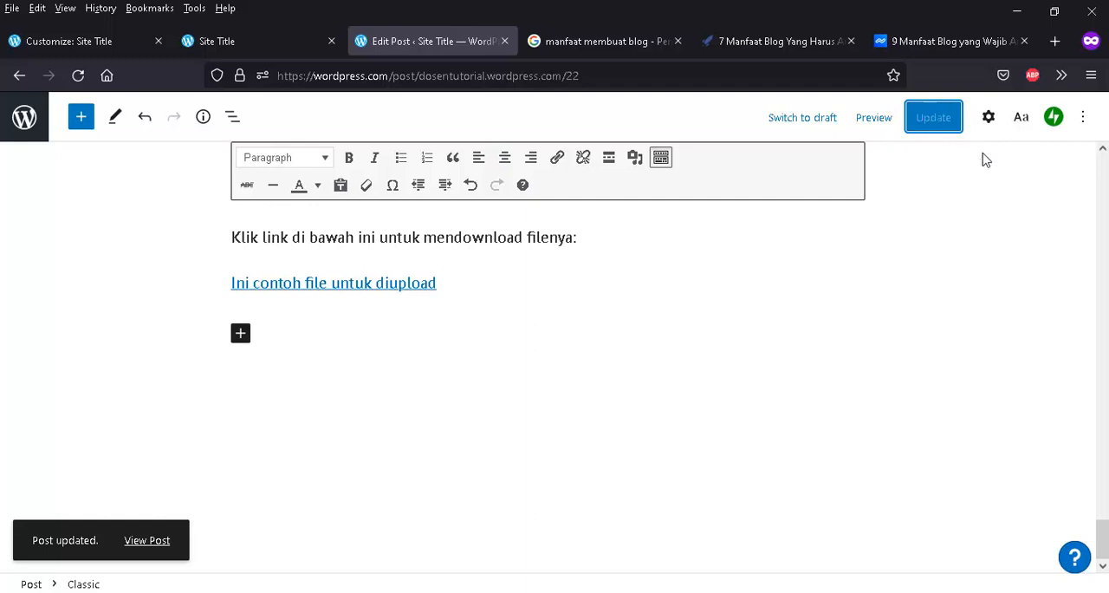
{"action": "left_click", "coordinate": [243, 45]}
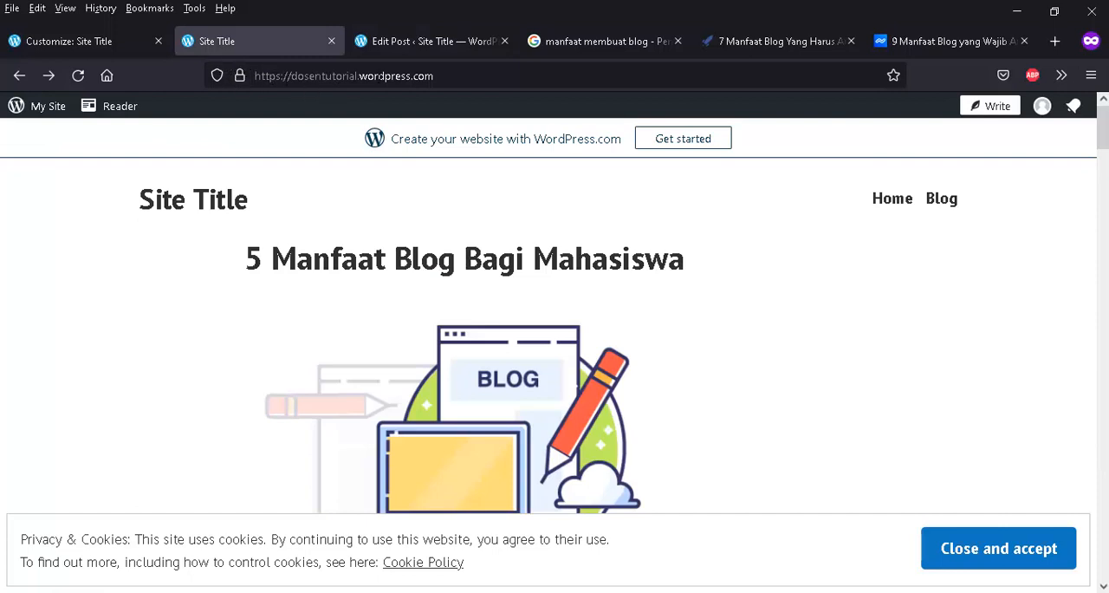
{"action": "left_click", "coordinate": [449, 77]}
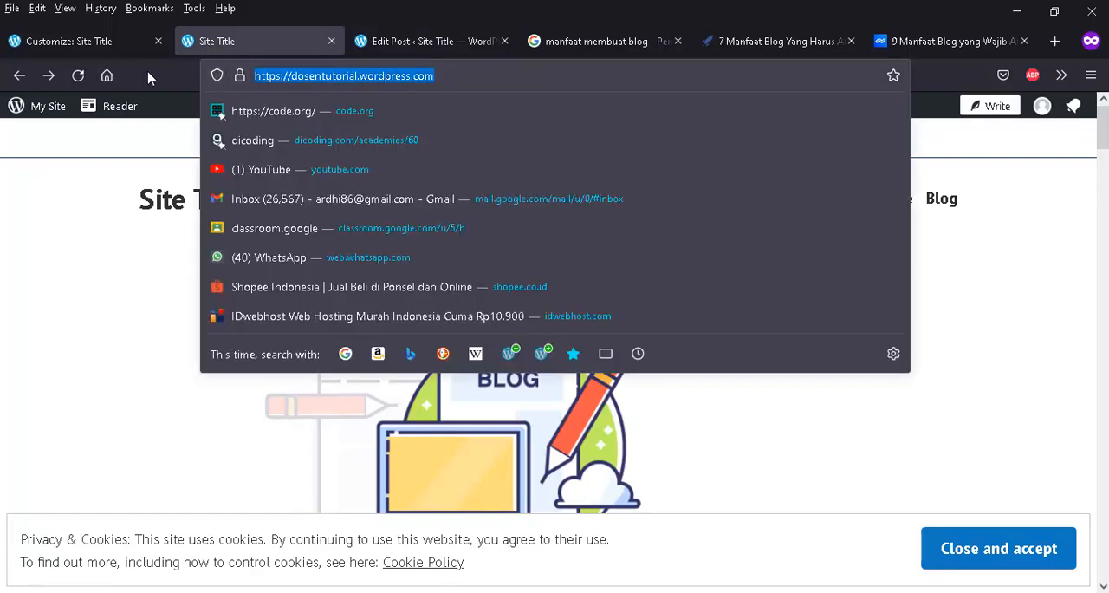
{"action": "left_click", "coordinate": [77, 77]}
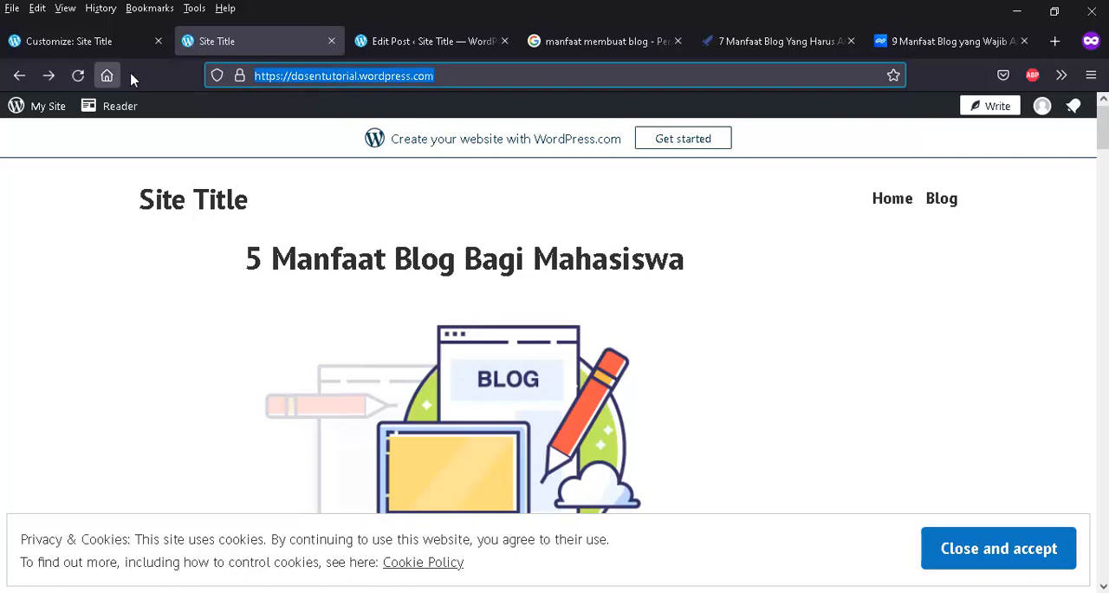
{"action": "left_click", "coordinate": [452, 76]}
{"action": "left_click", "coordinate": [452, 76]}
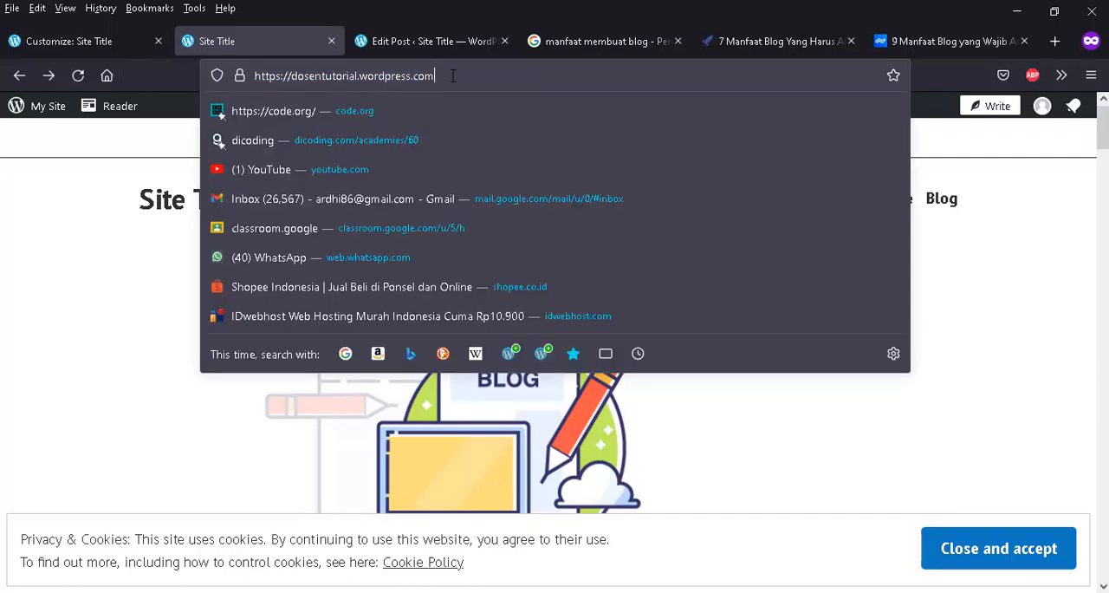
{"action": "key", "text": "Return"}
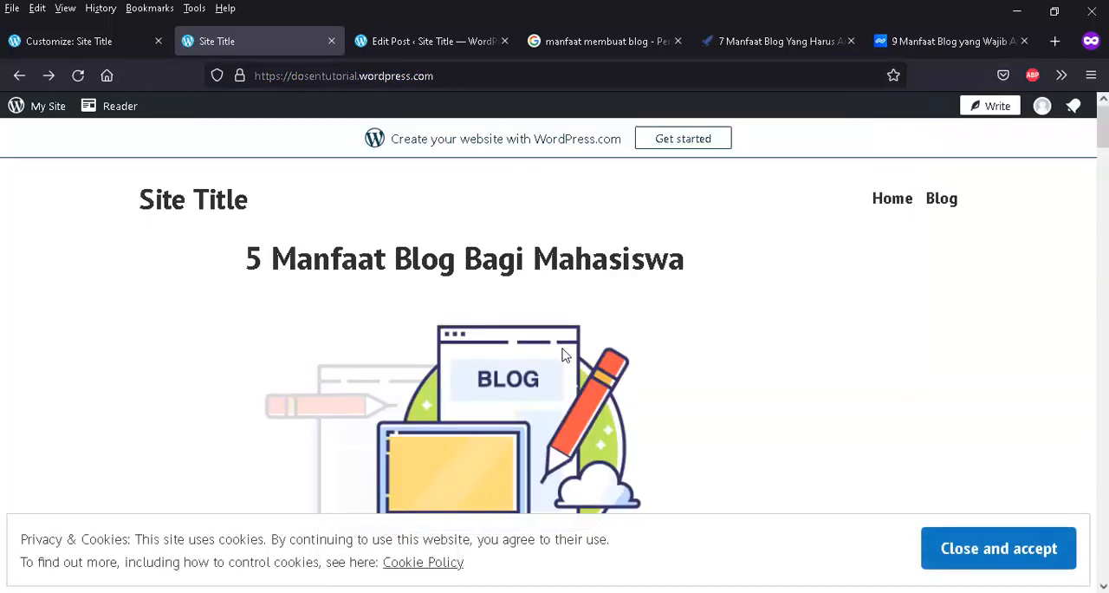
- Test the "Ini contoh file untuk diupload" link at the end of the published post and cancel the file download
{"action": "scroll", "coordinate": [563, 355], "scroll_direction": "down", "scroll_amount": 15}
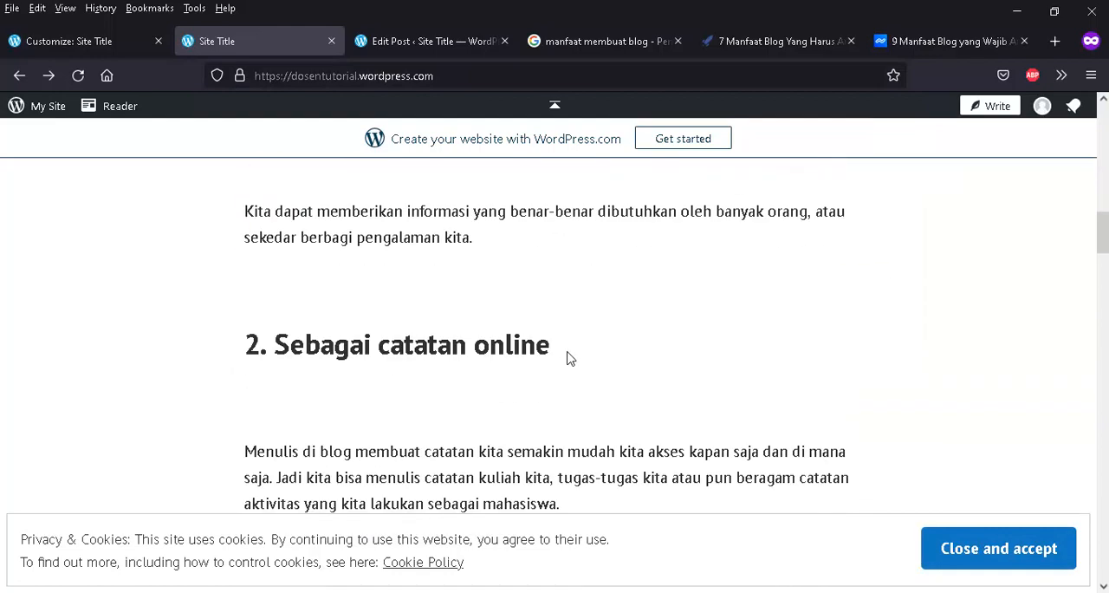
{"action": "scroll", "coordinate": [569, 357], "scroll_direction": "down", "scroll_amount": 10}
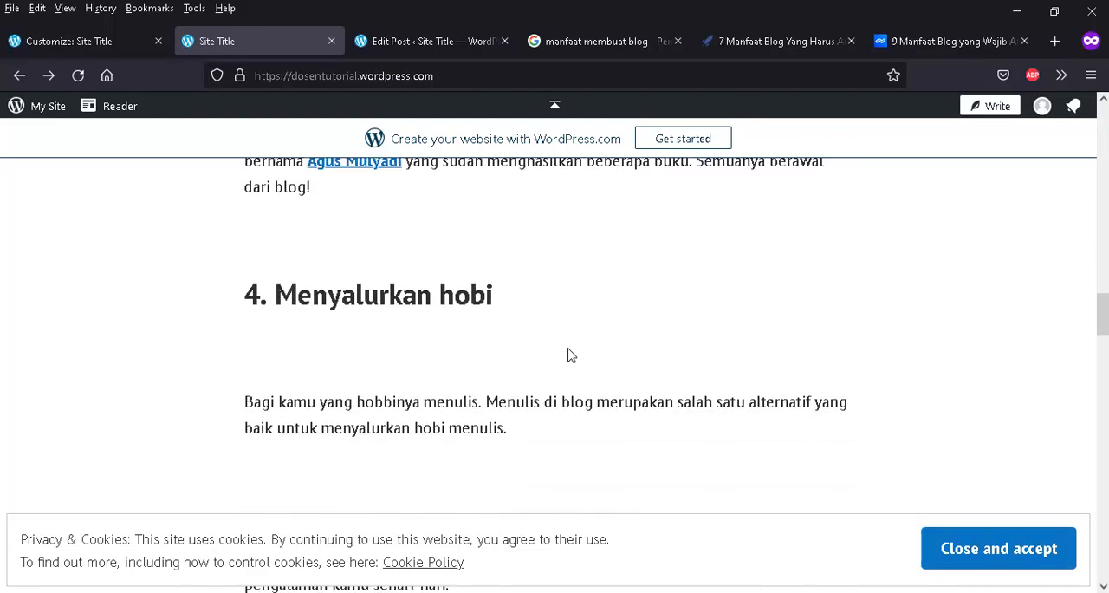
{"action": "scroll", "coordinate": [571, 356], "scroll_direction": "down", "scroll_amount": 12}
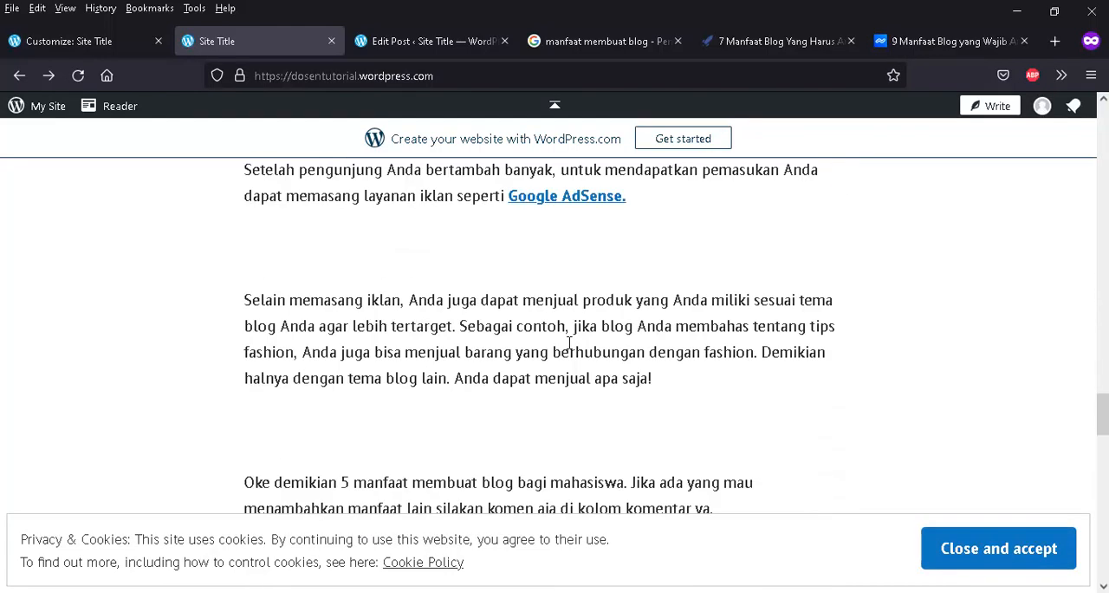
{"action": "scroll", "coordinate": [569, 346], "scroll_direction": "down", "scroll_amount": 8}
{"action": "scroll", "coordinate": [363, 247], "scroll_direction": "up", "scroll_amount": 2}
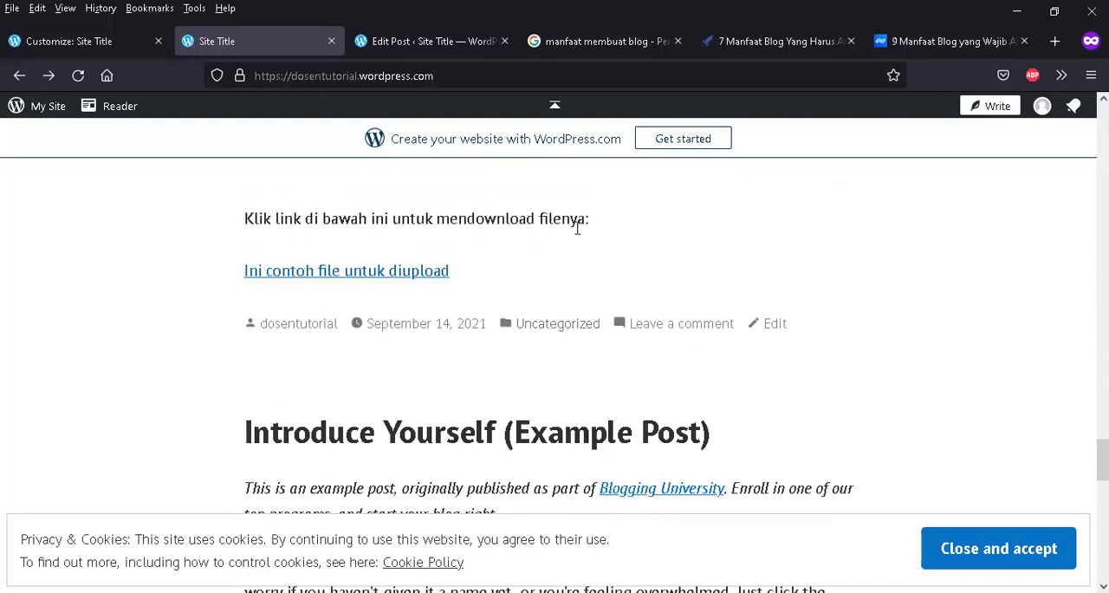
{"action": "left_click", "coordinate": [290, 276]}
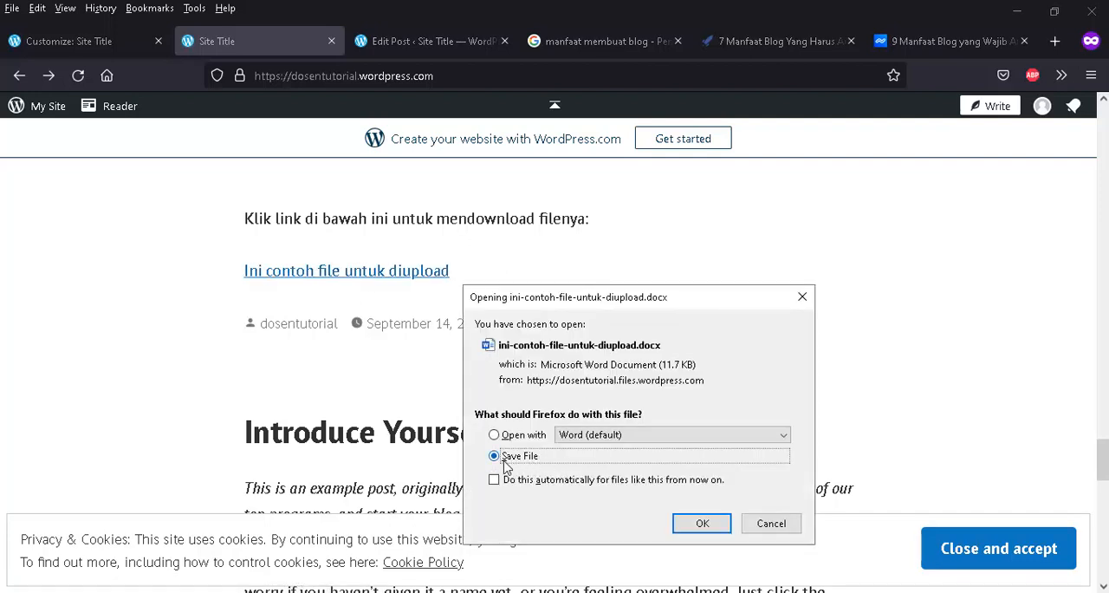
{"action": "left_click", "coordinate": [772, 523]}
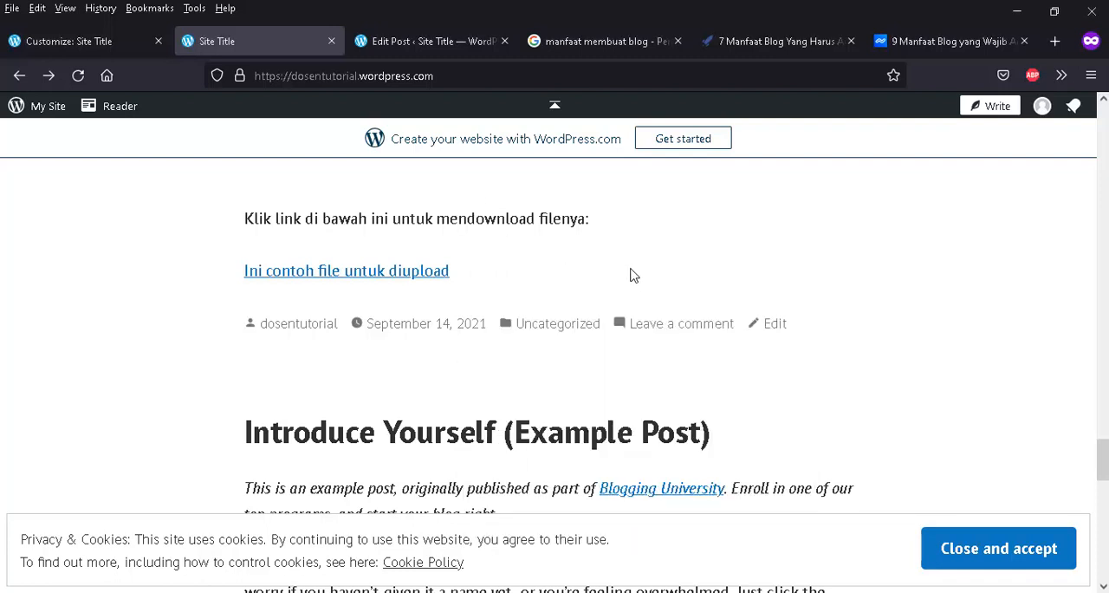
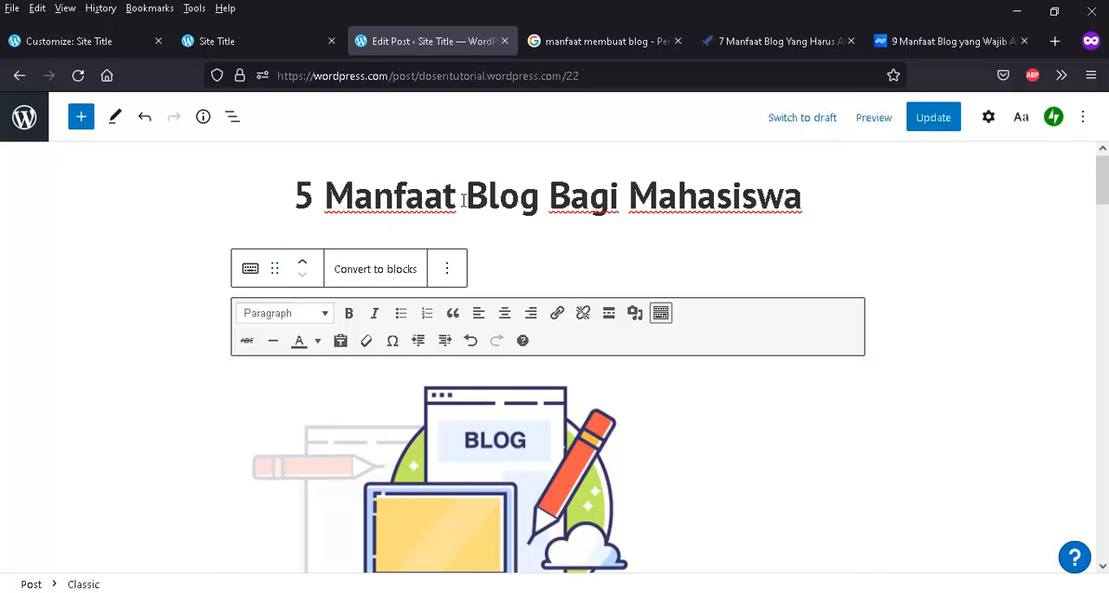
- Open the settings of the "5 Manfaat Blog Bagi Mahasiswa" post and expand its category options
{"action": "scroll", "coordinate": [540, 426], "scroll_direction": "down", "scroll_amount": 3}
{"action": "scroll", "coordinate": [659, 392], "scroll_direction": "up", "scroll_amount": 3}
{"action": "left_click", "coordinate": [989, 118]}
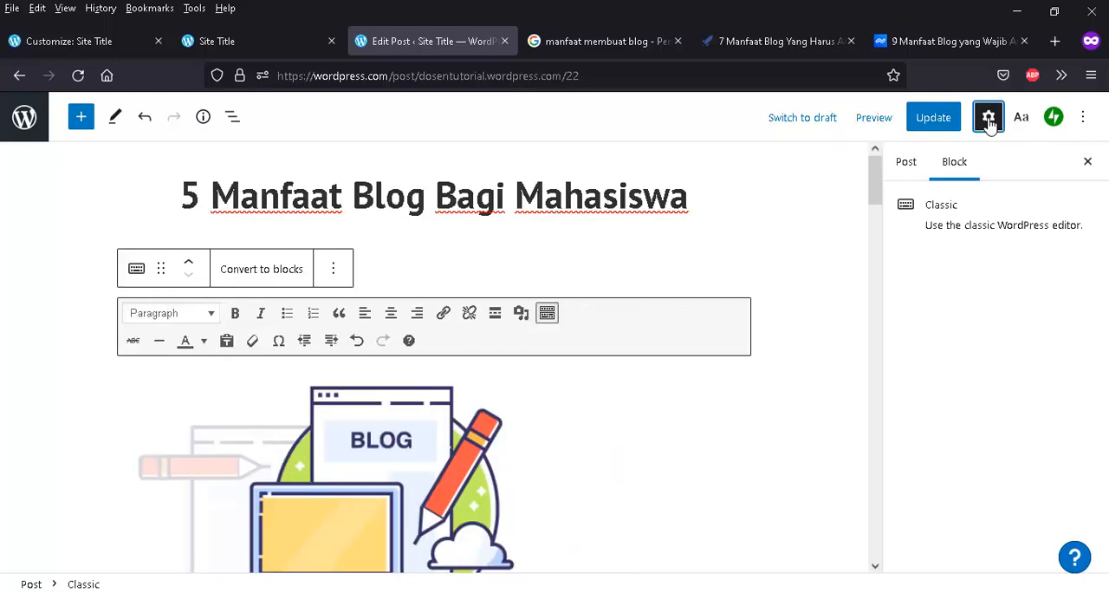
{"action": "left_click", "coordinate": [908, 170]}
{"action": "scroll", "coordinate": [982, 404], "scroll_direction": "down", "scroll_amount": 2}
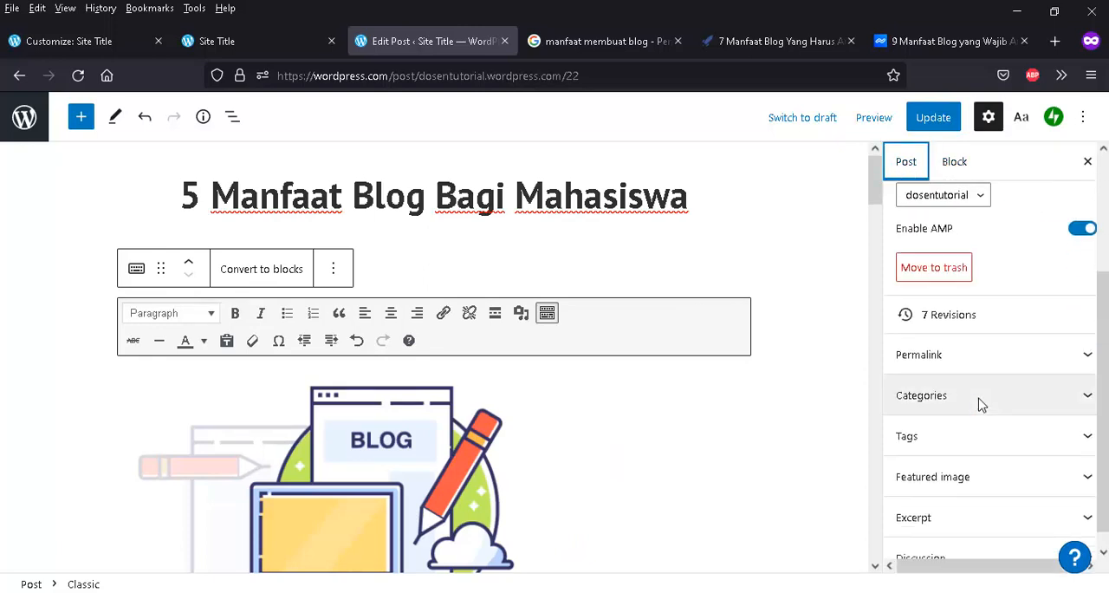
{"action": "scroll", "coordinate": [981, 404], "scroll_direction": "down", "scroll_amount": 1}
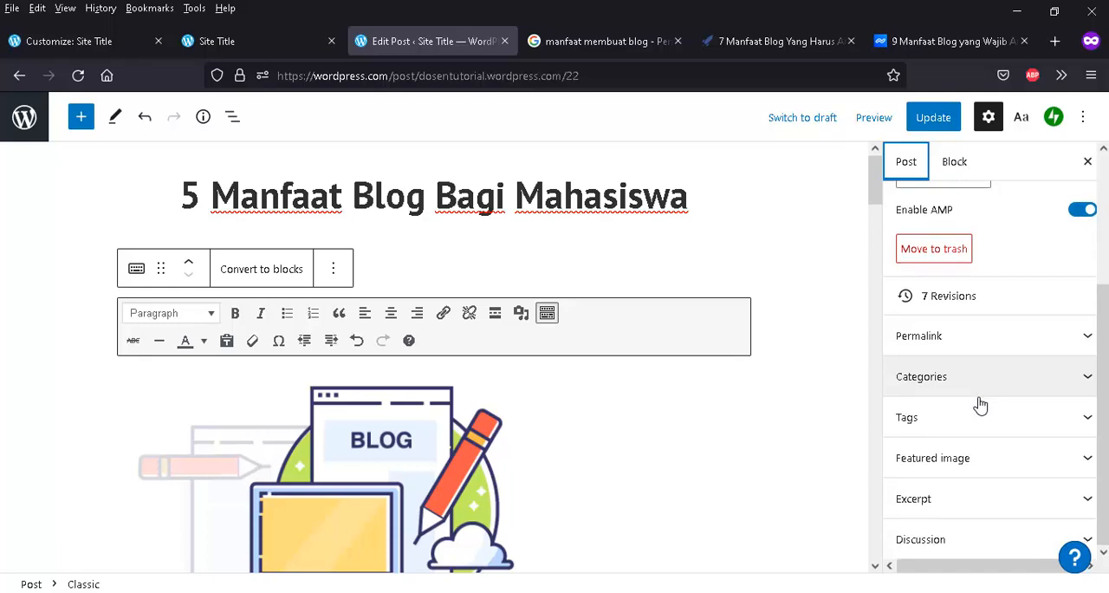
{"action": "left_click", "coordinate": [1083, 378]}
{"action": "scroll", "coordinate": [989, 412], "scroll_direction": "down", "scroll_amount": 1}
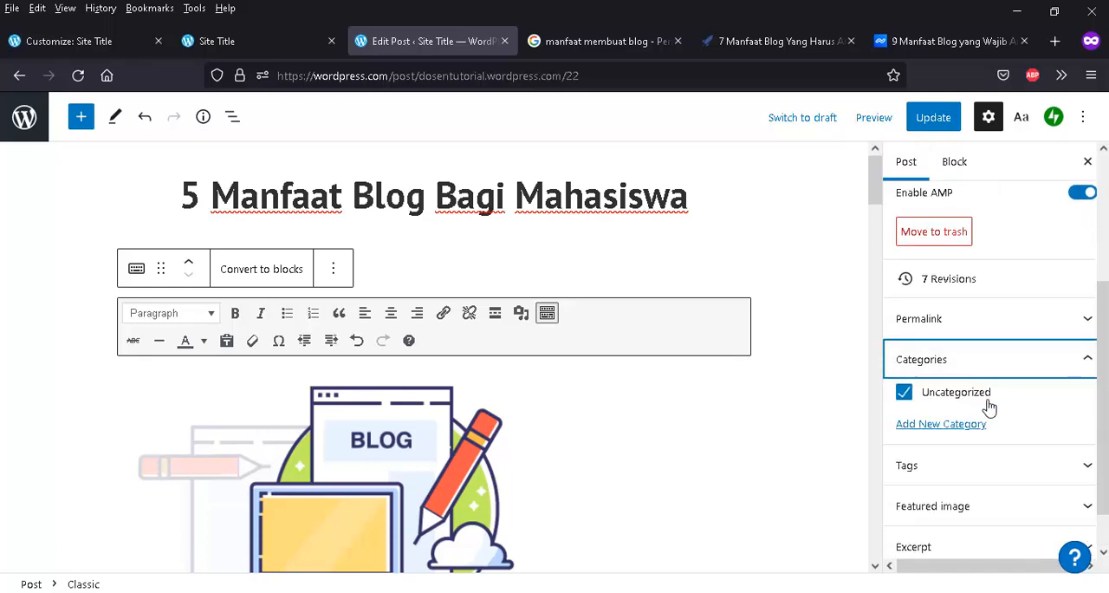
{"action": "scroll", "coordinate": [986, 407], "scroll_direction": "down", "scroll_amount": 1}
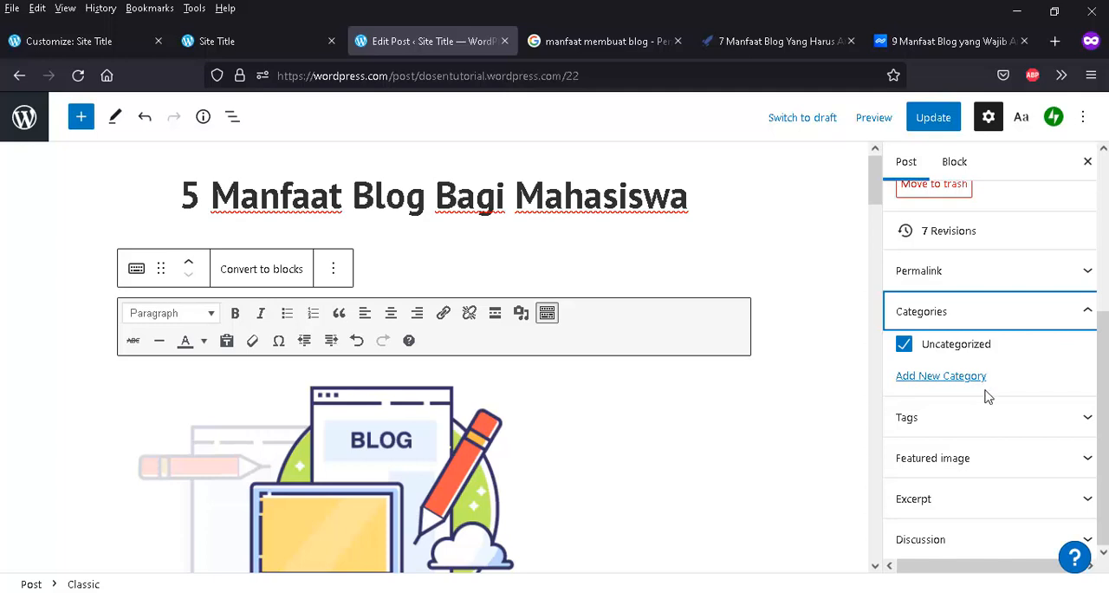
- Create the category "Membuat Blog" for the post and unassign the Uncategorized category
{"action": "left_click", "coordinate": [941, 379]}
{"action": "left_click", "coordinate": [943, 425]}
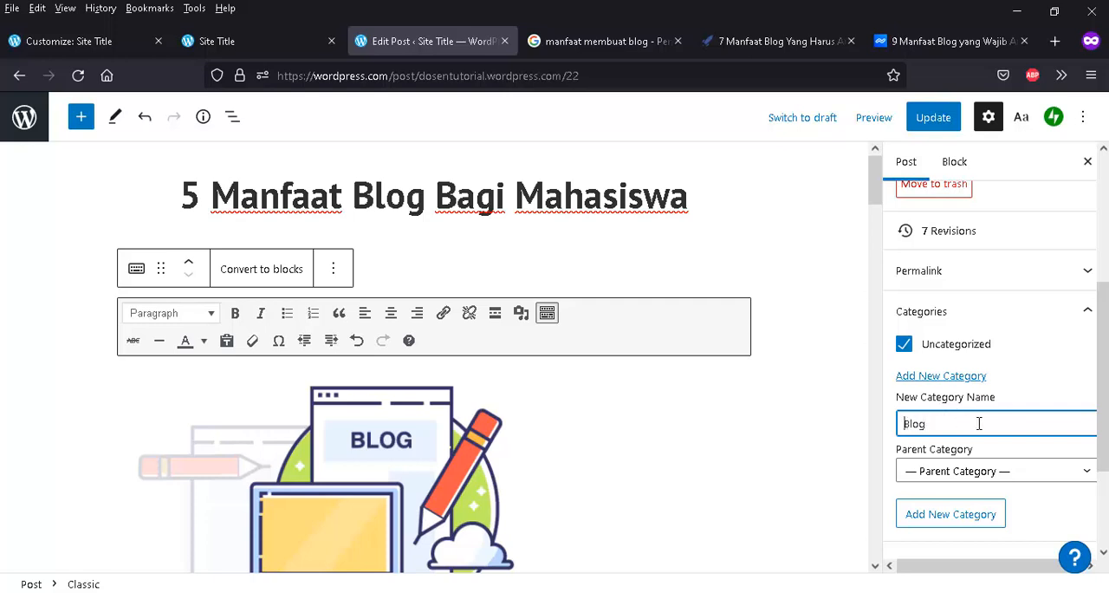
{"action": "type", "text": "Membuat"}
{"action": "left_click", "coordinate": [956, 519]}
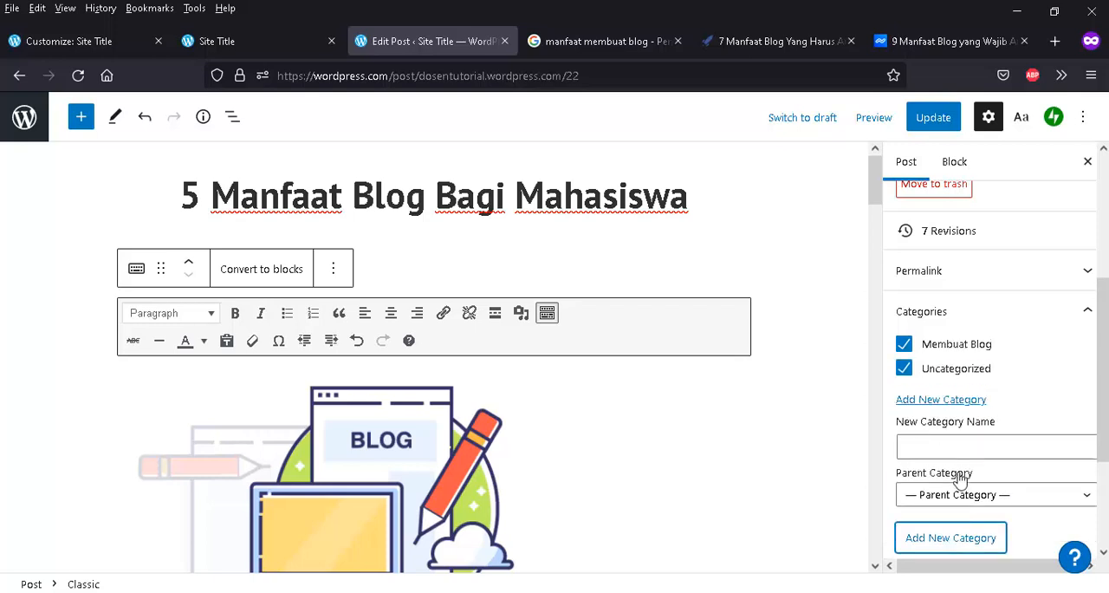
{"action": "left_click", "coordinate": [905, 370]}
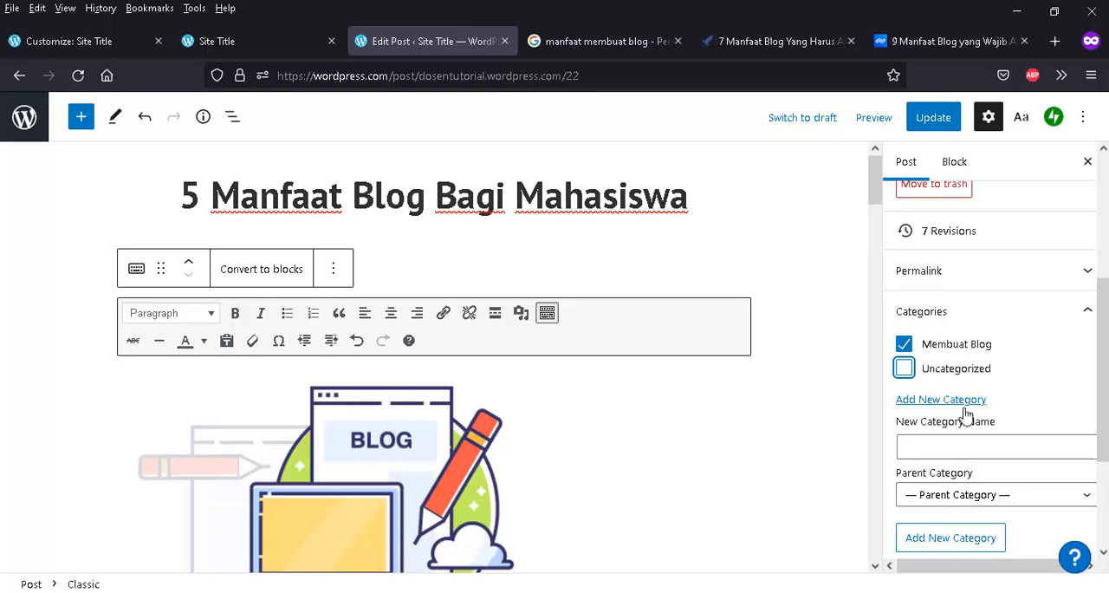
{"action": "scroll", "coordinate": [961, 415], "scroll_direction": "down", "scroll_amount": 3}
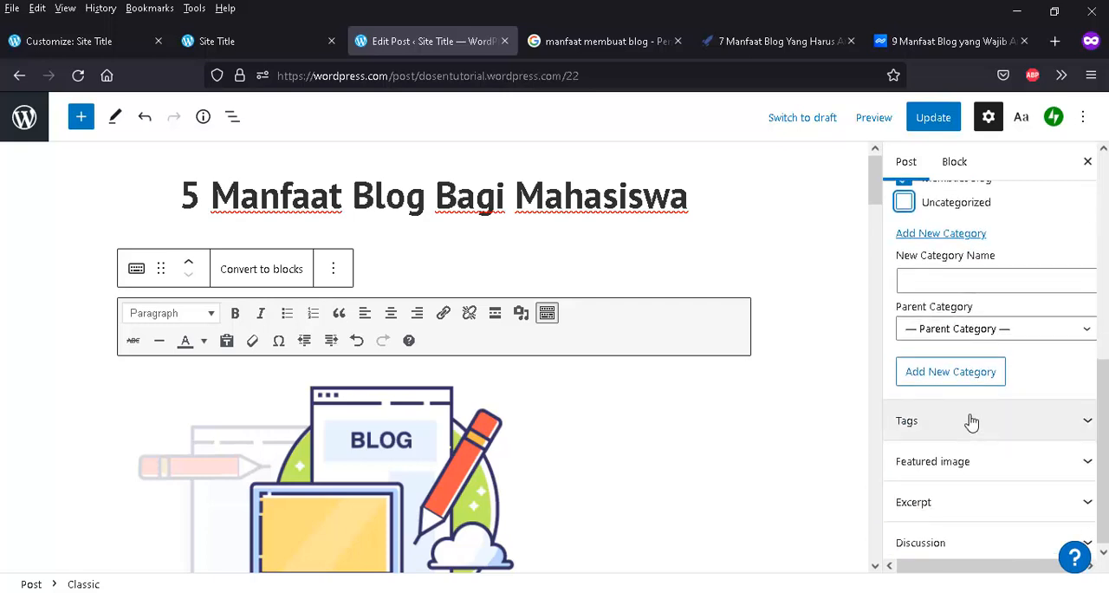
{"action": "scroll", "coordinate": [971, 421], "scroll_direction": "up", "scroll_amount": 3}
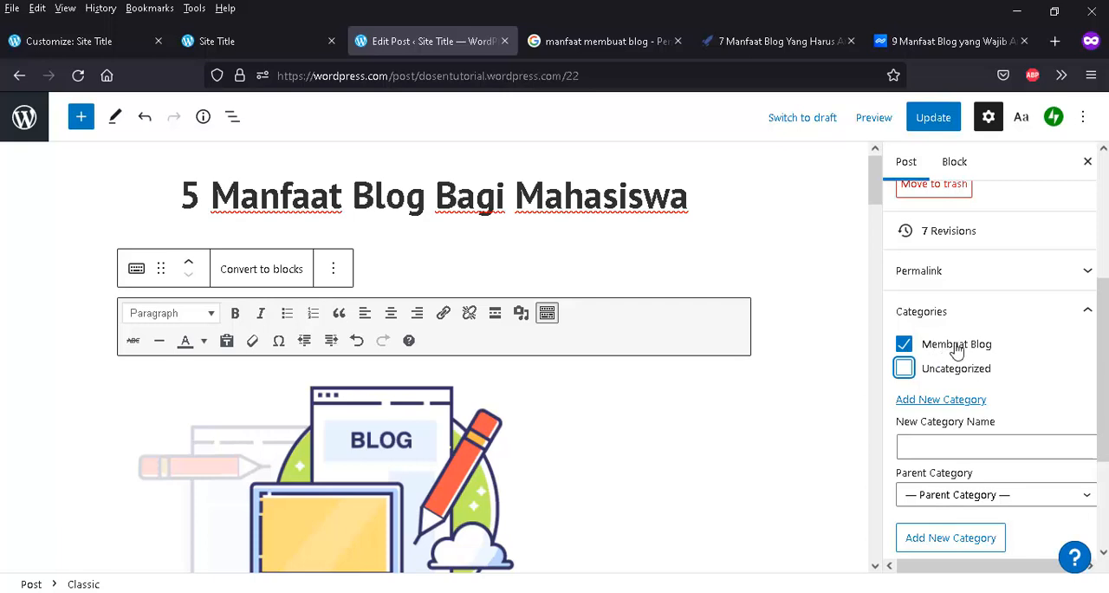
- Add the tags "manfaat blog" and "manfaat blog bagi mahasiswa" to the post
{"action": "scroll", "coordinate": [977, 414], "scroll_direction": "down", "scroll_amount": 4}
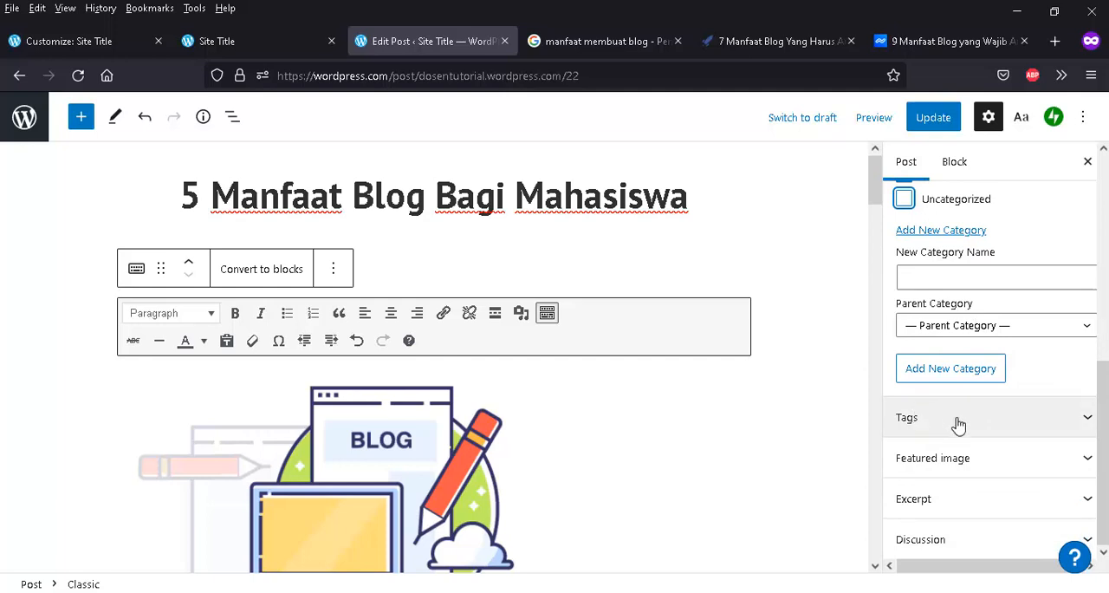
{"action": "left_click", "coordinate": [960, 423]}
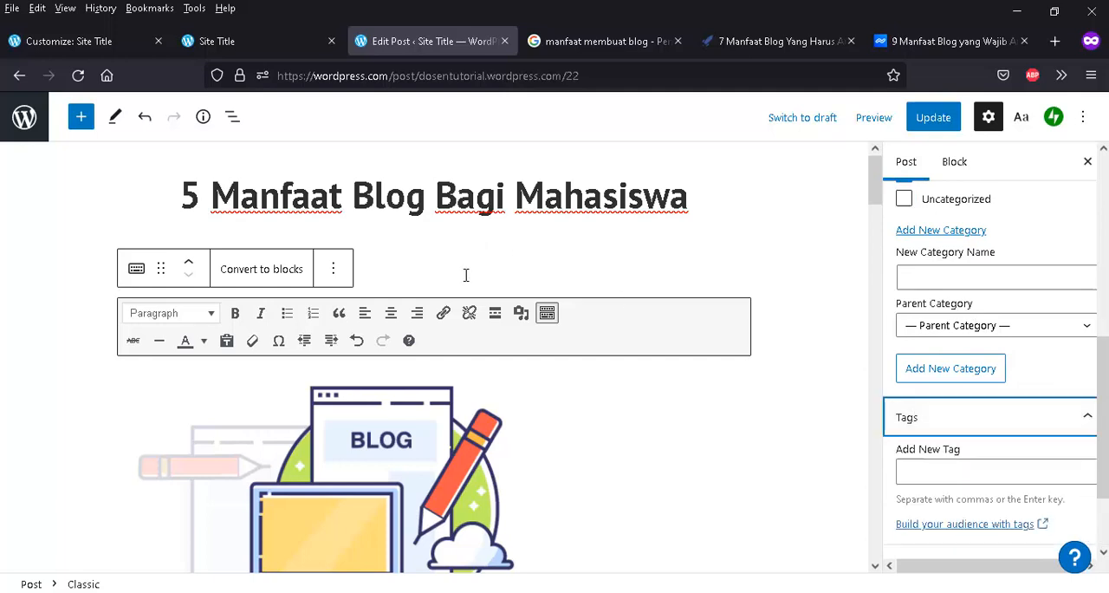
{"action": "left_click", "coordinate": [968, 474]}
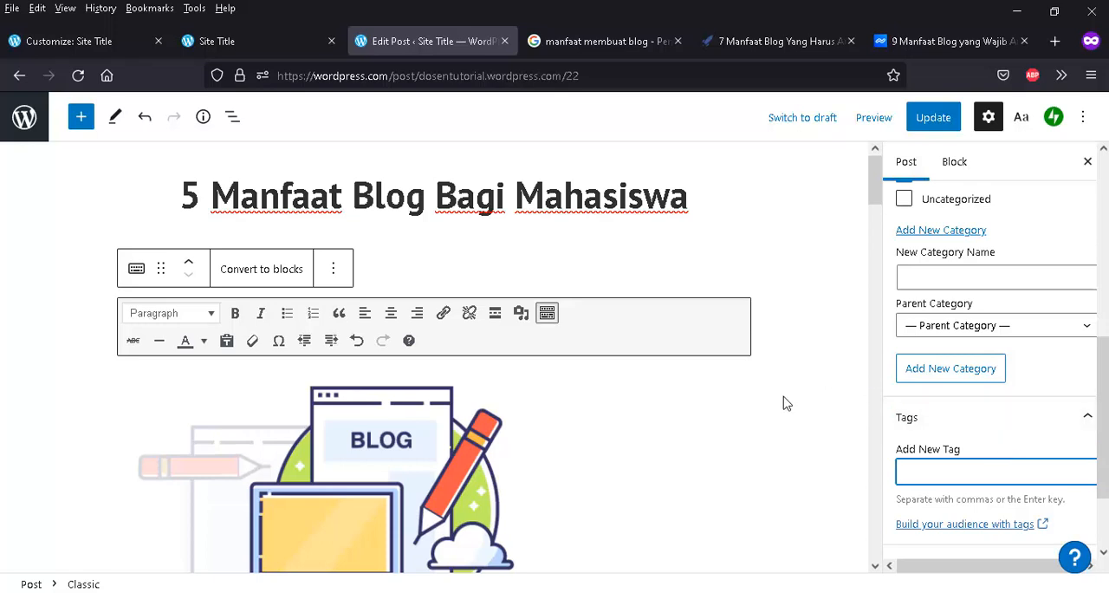
{"action": "type", "text": "manfaat blog"}
{"action": "scroll", "coordinate": [543, 399], "scroll_direction": "down", "scroll_amount": 3}
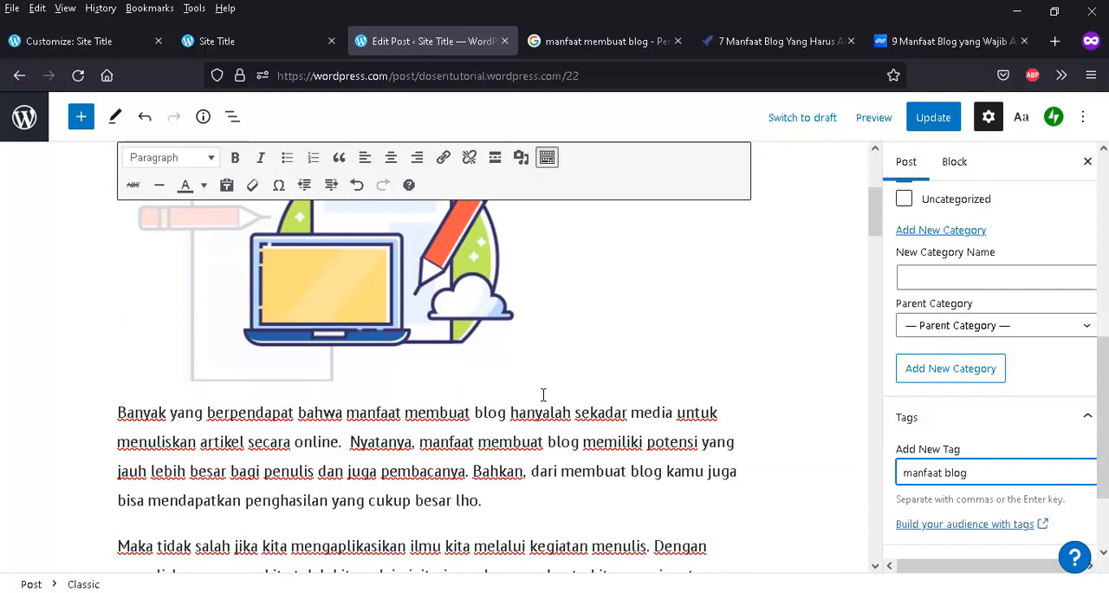
{"action": "scroll", "coordinate": [569, 433], "scroll_direction": "down", "scroll_amount": 5}
{"action": "scroll", "coordinate": [569, 438], "scroll_direction": "down", "scroll_amount": 10}
{"action": "scroll", "coordinate": [570, 437], "scroll_direction": "down", "scroll_amount": 15}
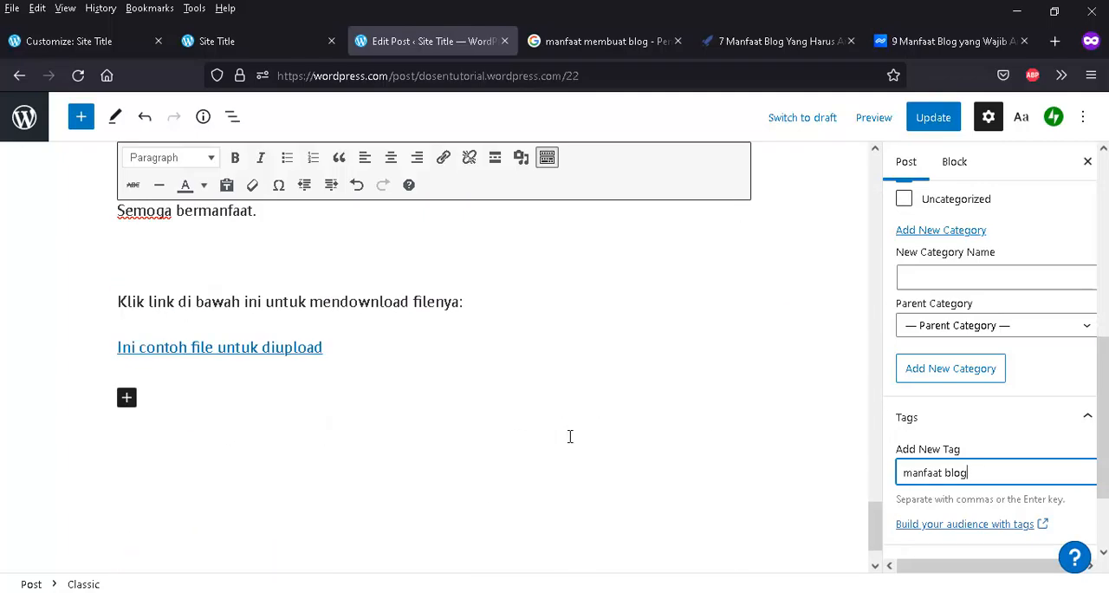
{"action": "scroll", "coordinate": [570, 436], "scroll_direction": "up", "scroll_amount": 20}
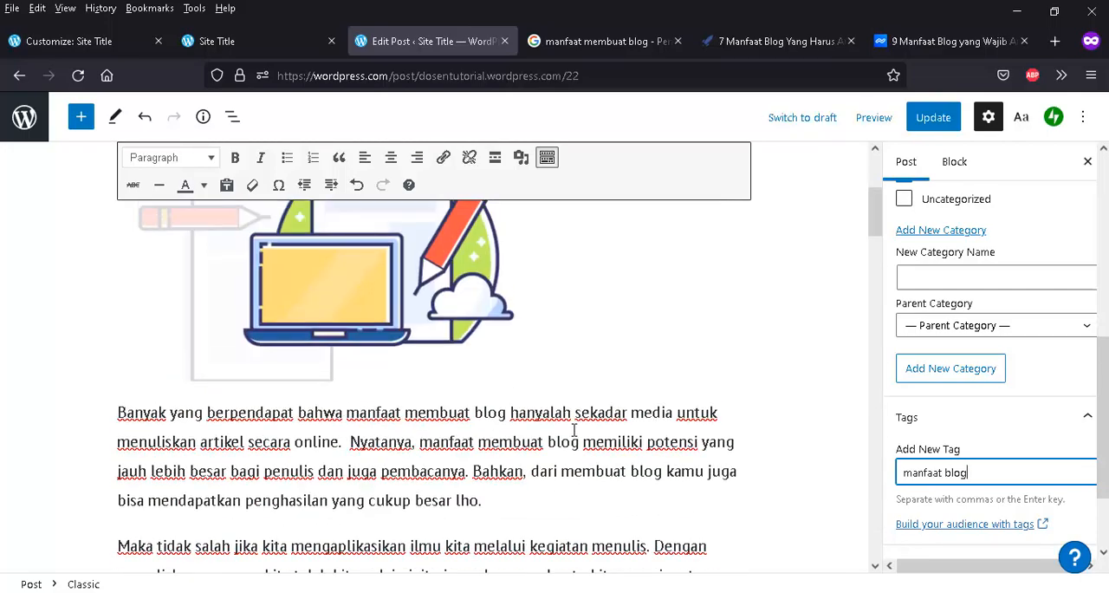
{"action": "scroll", "coordinate": [574, 429], "scroll_direction": "up", "scroll_amount": 3}
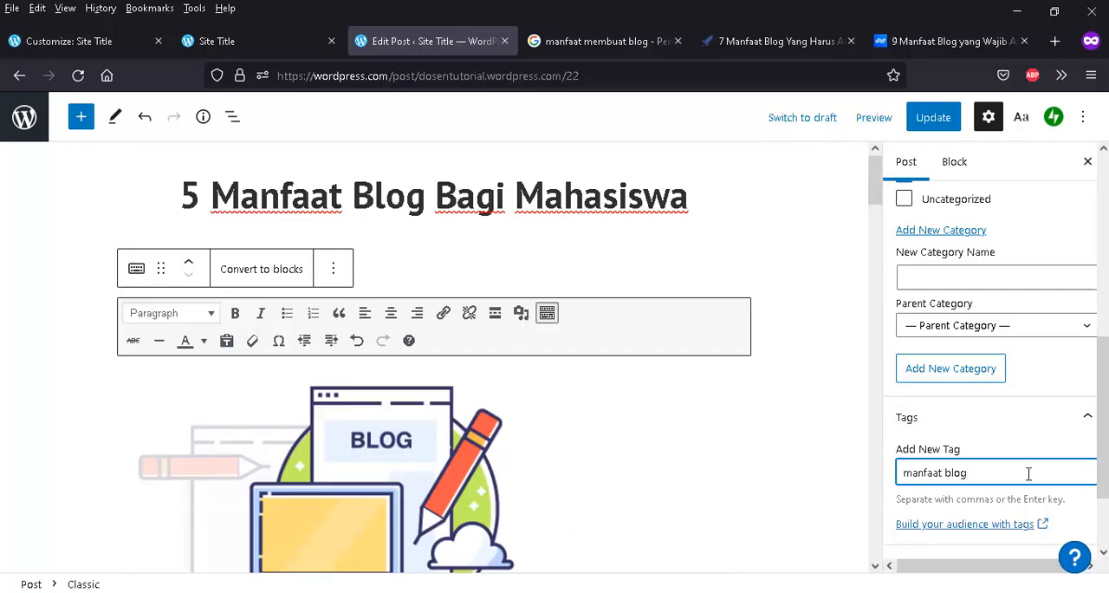
{"action": "key", "text": "Return"}
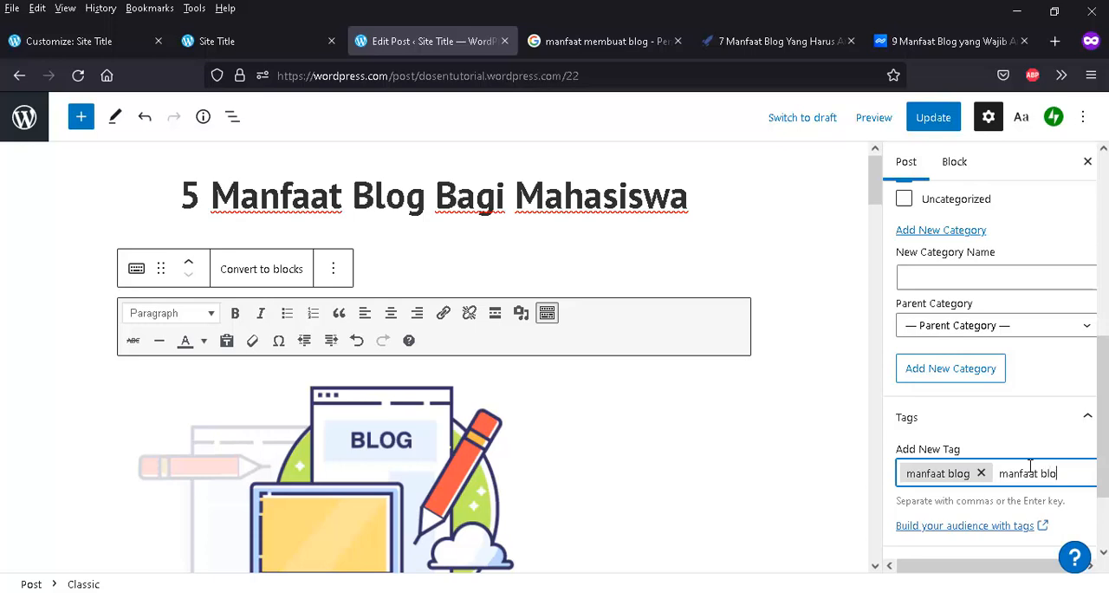
{"action": "type", "text": "manfaat blog bagi mahasiswa"}
{"action": "key", "text": "Return"}
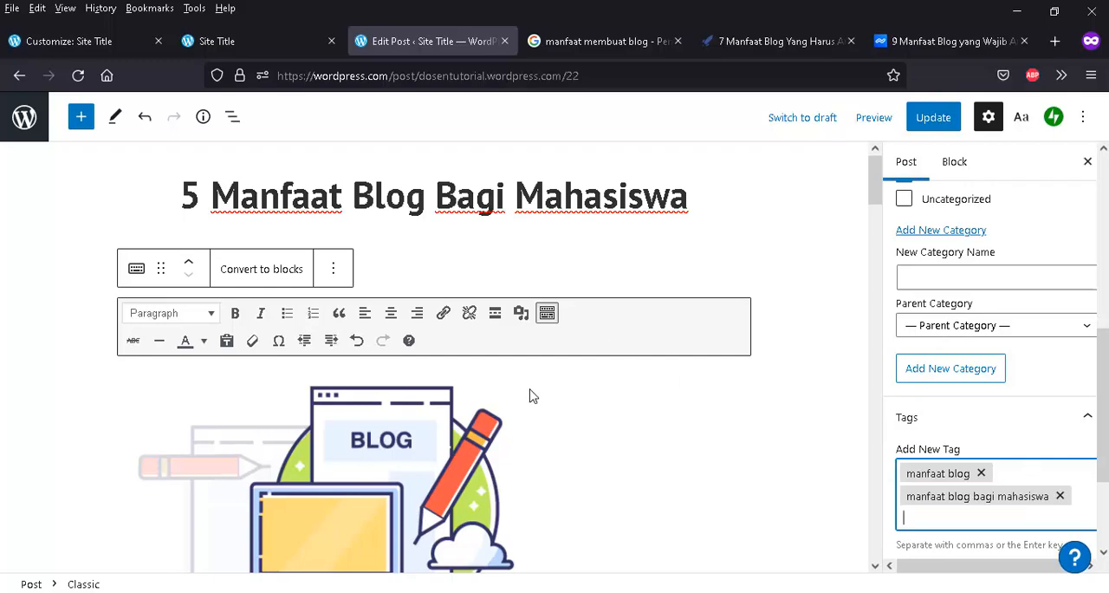
- Add the tag "mendpatkan uang dari blog" to the post, based on its section about earning money
{"action": "scroll", "coordinate": [529, 390], "scroll_direction": "down", "scroll_amount": 3}
{"action": "scroll", "coordinate": [399, 408], "scroll_direction": "down", "scroll_amount": 8}
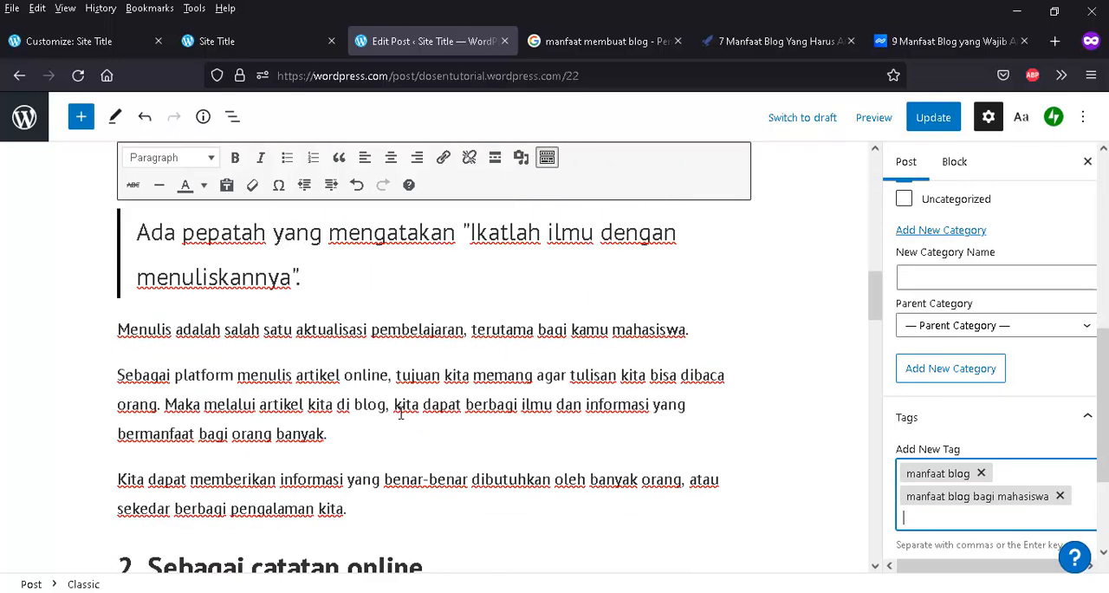
{"action": "scroll", "coordinate": [401, 414], "scroll_direction": "up", "scroll_amount": 3}
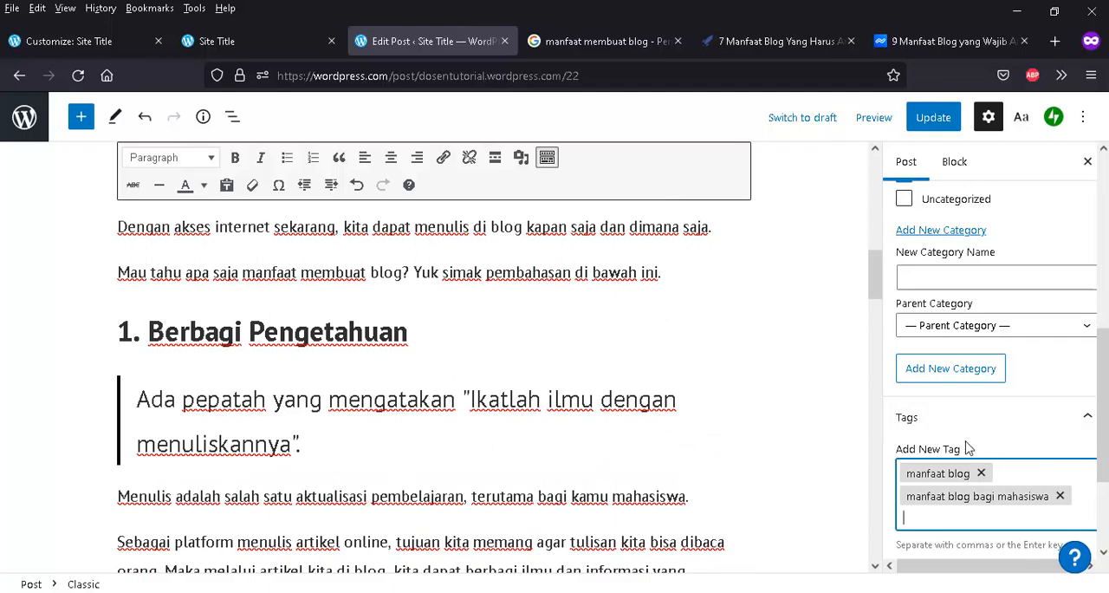
{"action": "scroll", "coordinate": [953, 451], "scroll_direction": "down", "scroll_amount": 2}
{"action": "scroll", "coordinate": [584, 403], "scroll_direction": "down", "scroll_amount": 4}
{"action": "scroll", "coordinate": [584, 404], "scroll_direction": "down", "scroll_amount": 6}
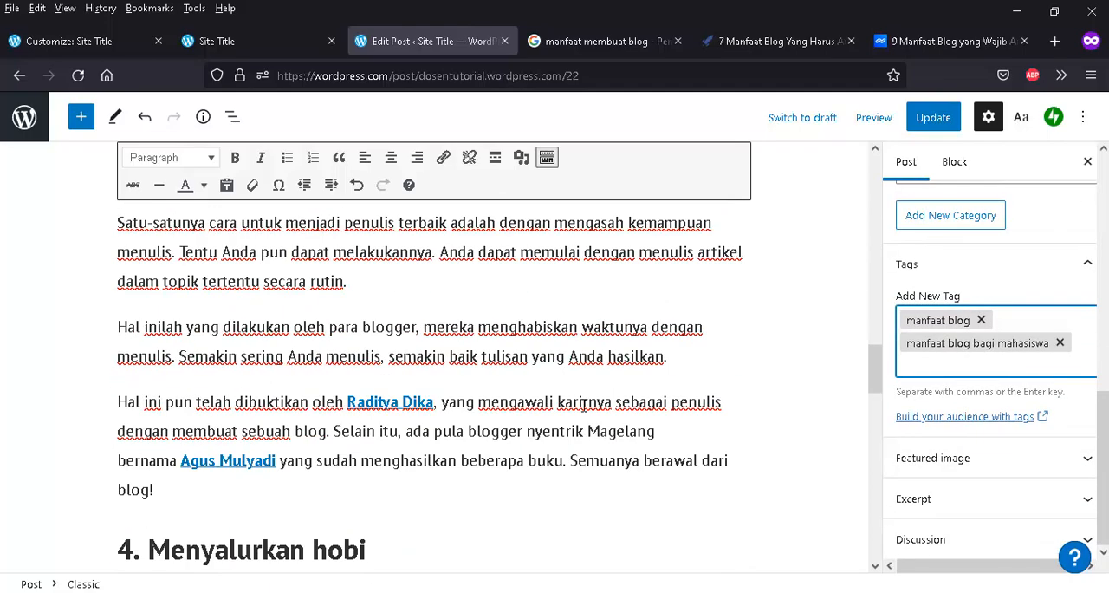
{"action": "scroll", "coordinate": [598, 416], "scroll_direction": "down", "scroll_amount": 6}
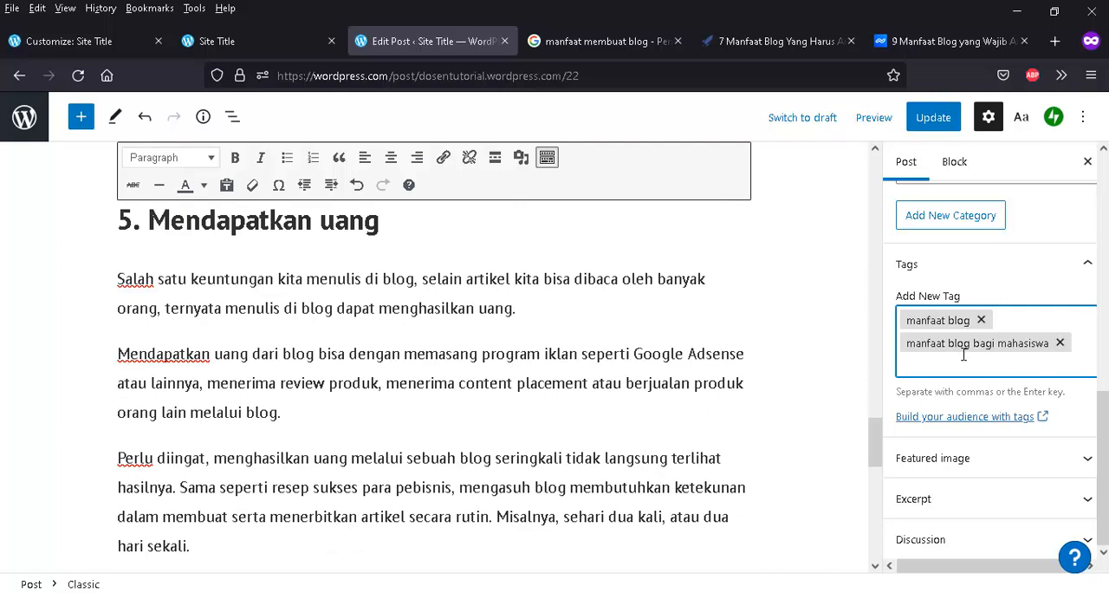
{"action": "type", "text": "mendpatkan uang dari blog"}
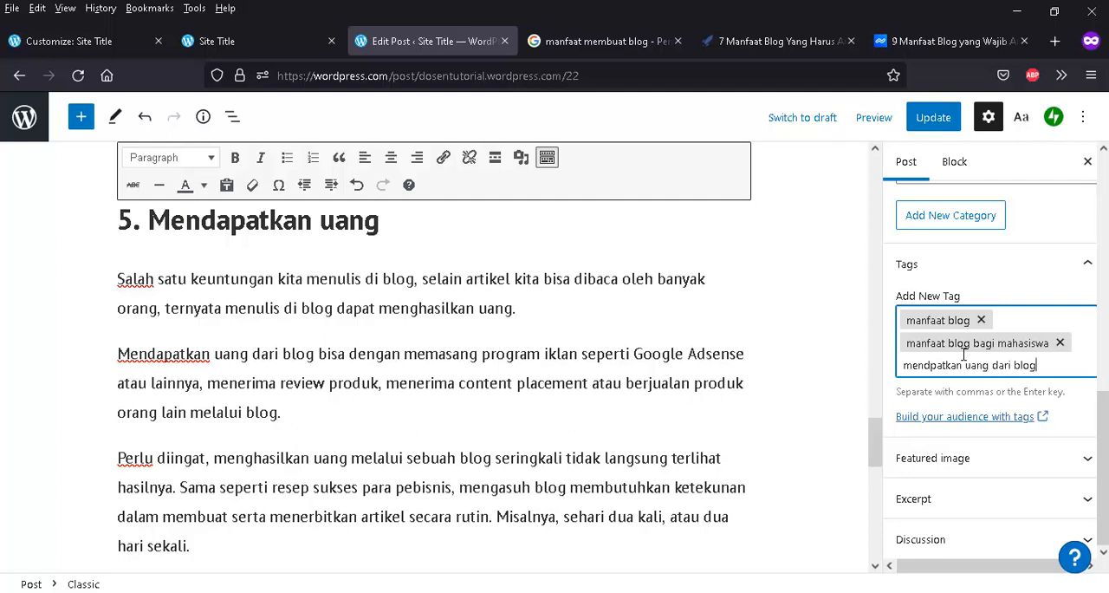
{"action": "key", "text": "Return"}
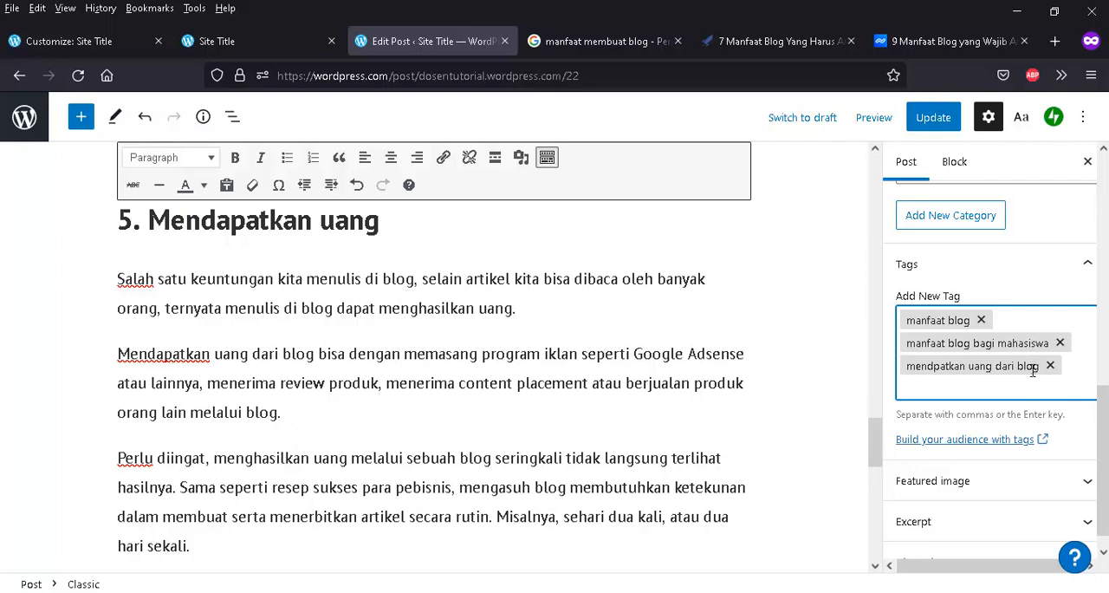
- Remove the tag "mendpatkan uang dari blog" from the post
{"action": "scroll", "coordinate": [1031, 381], "scroll_direction": "up", "scroll_amount": 2}
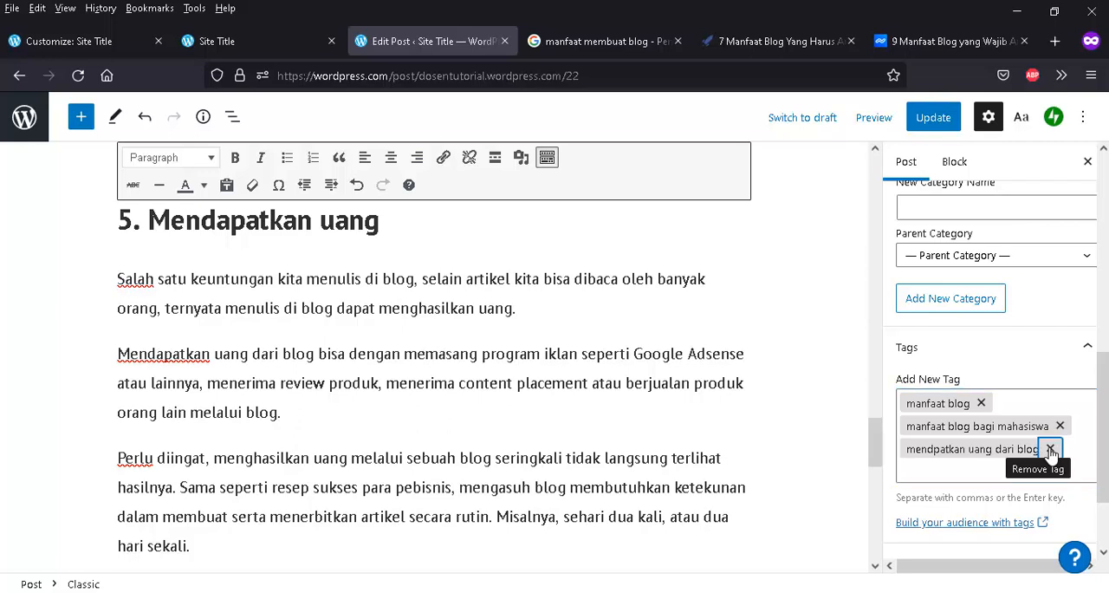
{"action": "left_click", "coordinate": [1050, 450]}
{"action": "scroll", "coordinate": [1050, 452], "scroll_direction": "up", "scroll_amount": 2}
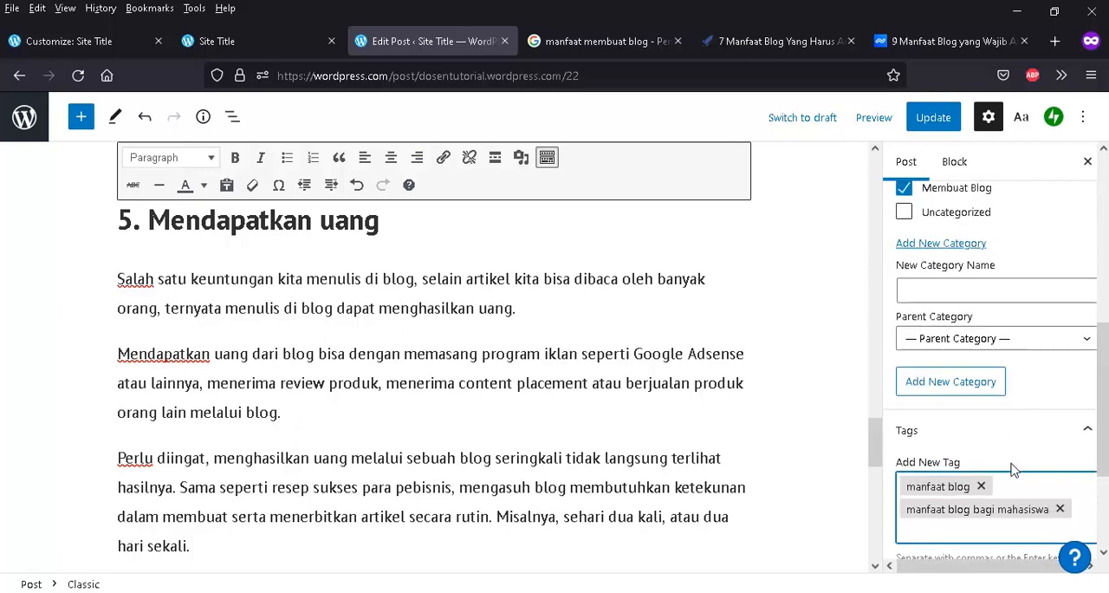
{"action": "scroll", "coordinate": [1010, 494], "scroll_direction": "down", "scroll_amount": 4}
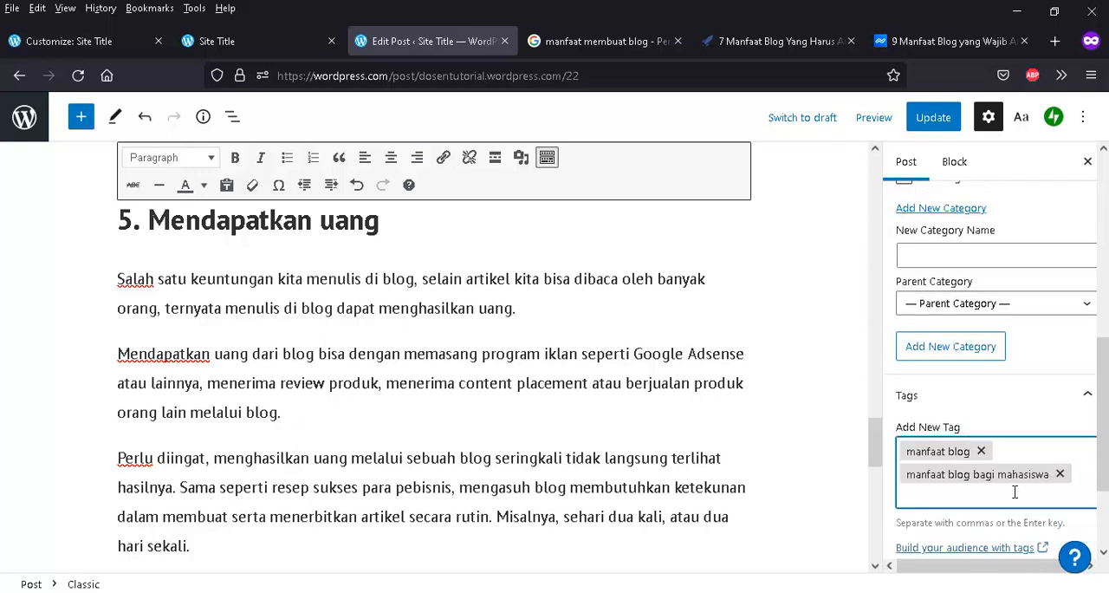
- Review the post's category, tag, and status and visibility settings
{"action": "scroll", "coordinate": [998, 451], "scroll_direction": "up", "scroll_amount": 5}
{"action": "scroll", "coordinate": [997, 429], "scroll_direction": "up", "scroll_amount": 2}
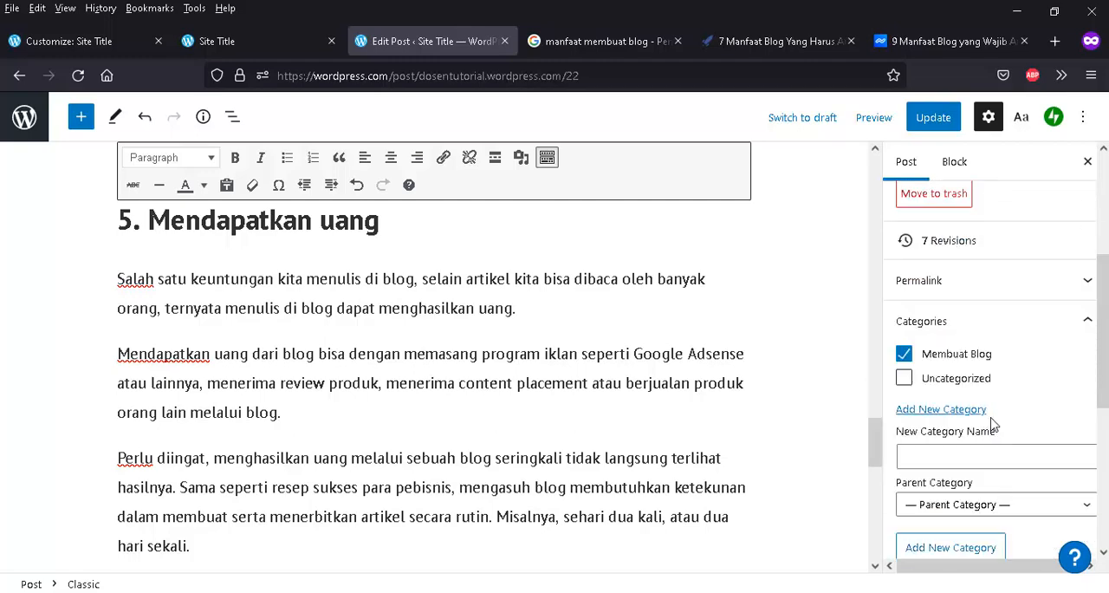
{"action": "scroll", "coordinate": [993, 425], "scroll_direction": "down", "scroll_amount": 4}
{"action": "scroll", "coordinate": [987, 343], "scroll_direction": "up", "scroll_amount": 5}
{"action": "scroll", "coordinate": [979, 372], "scroll_direction": "up", "scroll_amount": 2}
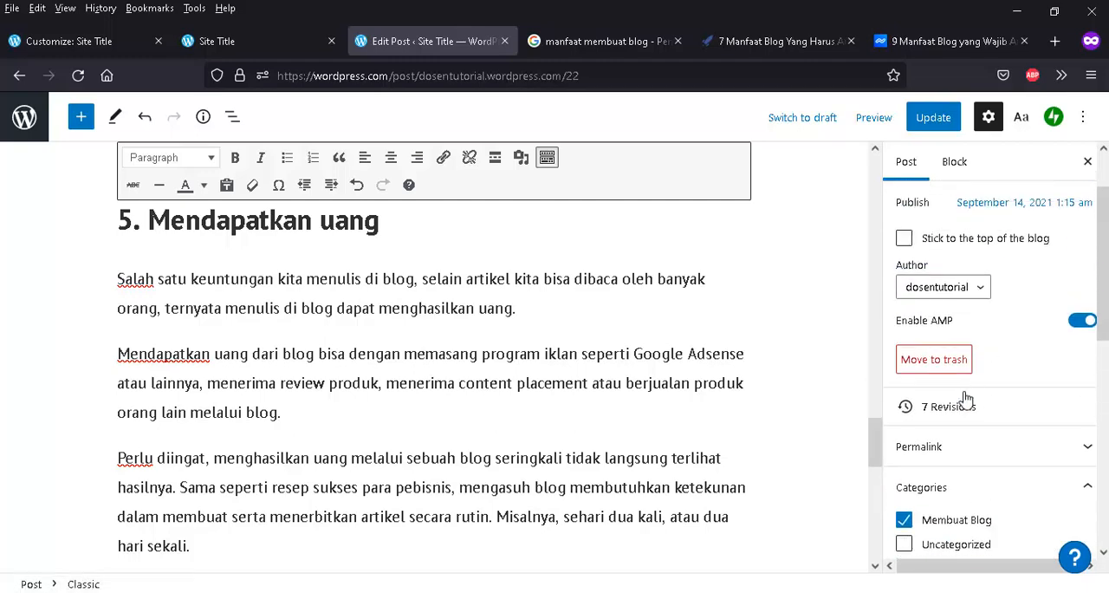
{"action": "scroll", "coordinate": [969, 463], "scroll_direction": "down", "scroll_amount": 4}
{"action": "scroll", "coordinate": [971, 468], "scroll_direction": "down", "scroll_amount": 4}
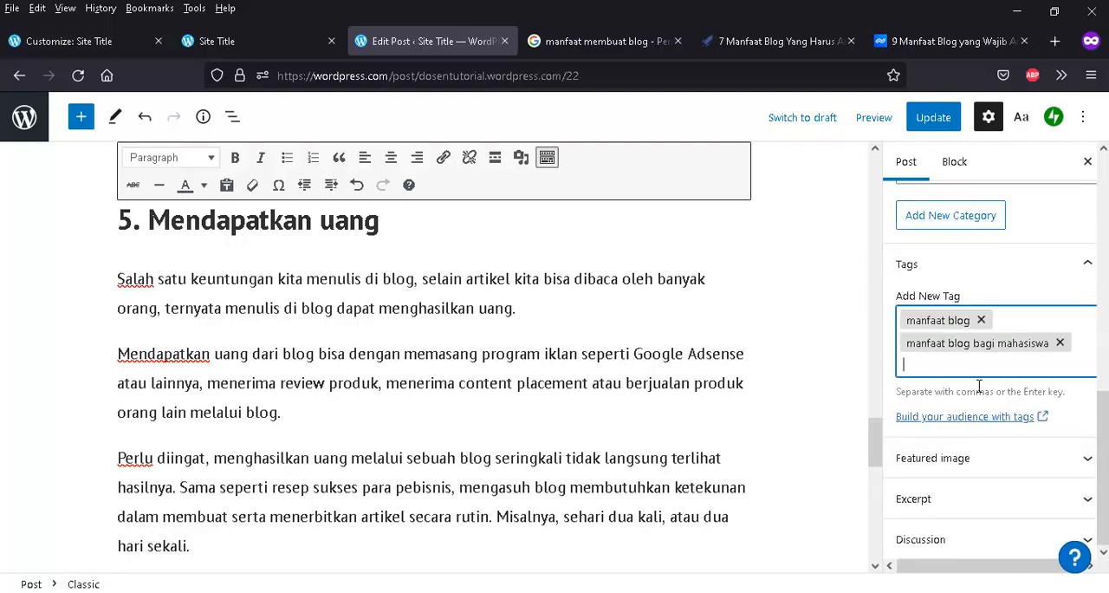
{"action": "scroll", "coordinate": [977, 384], "scroll_direction": "up", "scroll_amount": 8}
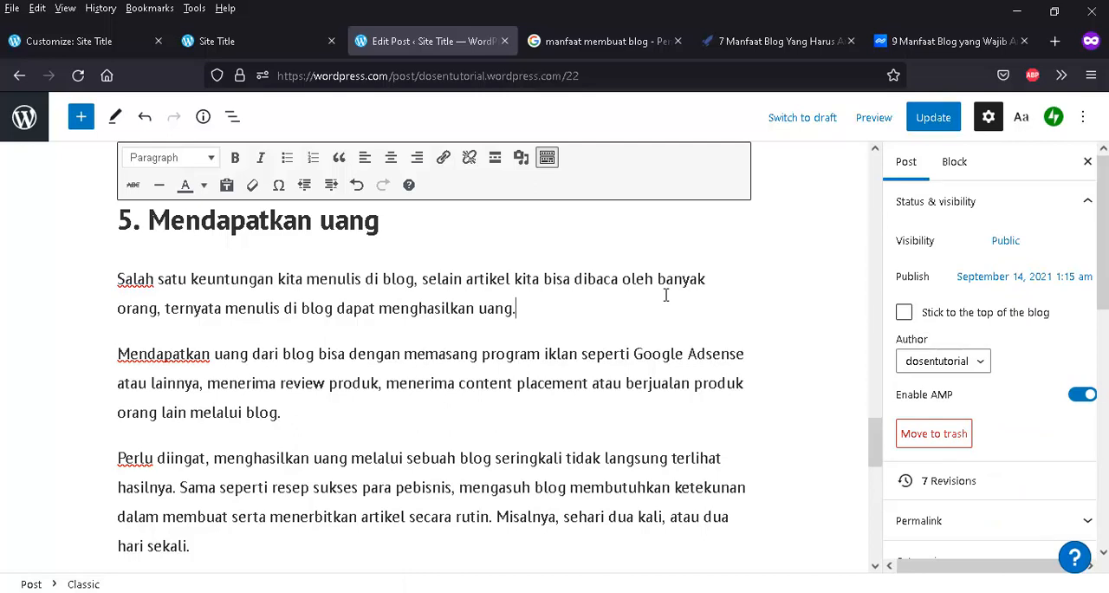
- Update the post with its category and tags, and reload the published blog's home page
{"action": "key", "text": "ctrl+s"}
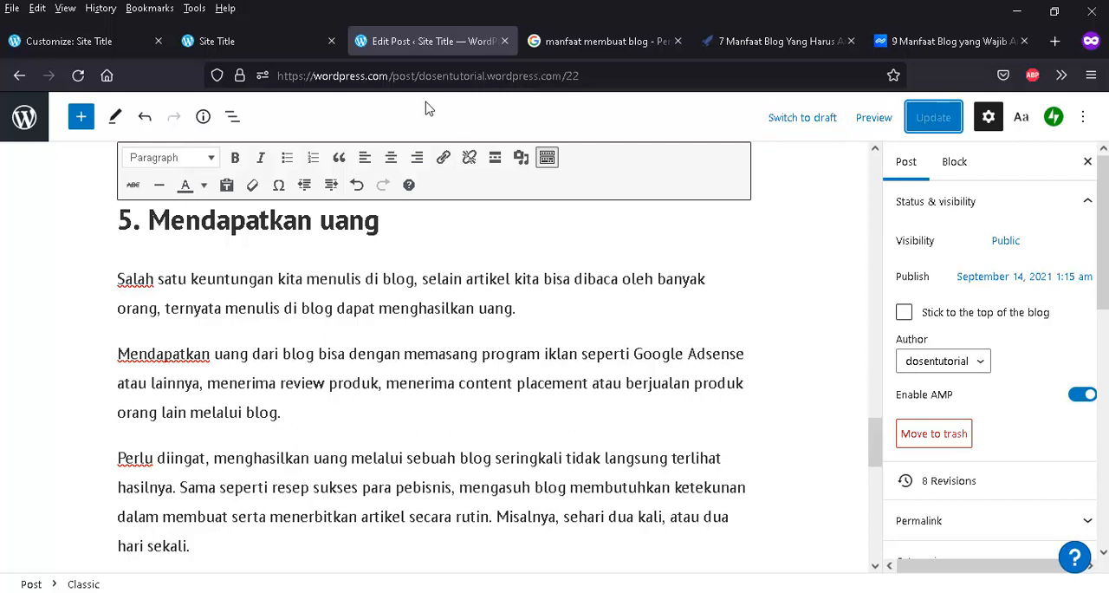
{"action": "left_click", "coordinate": [273, 45]}
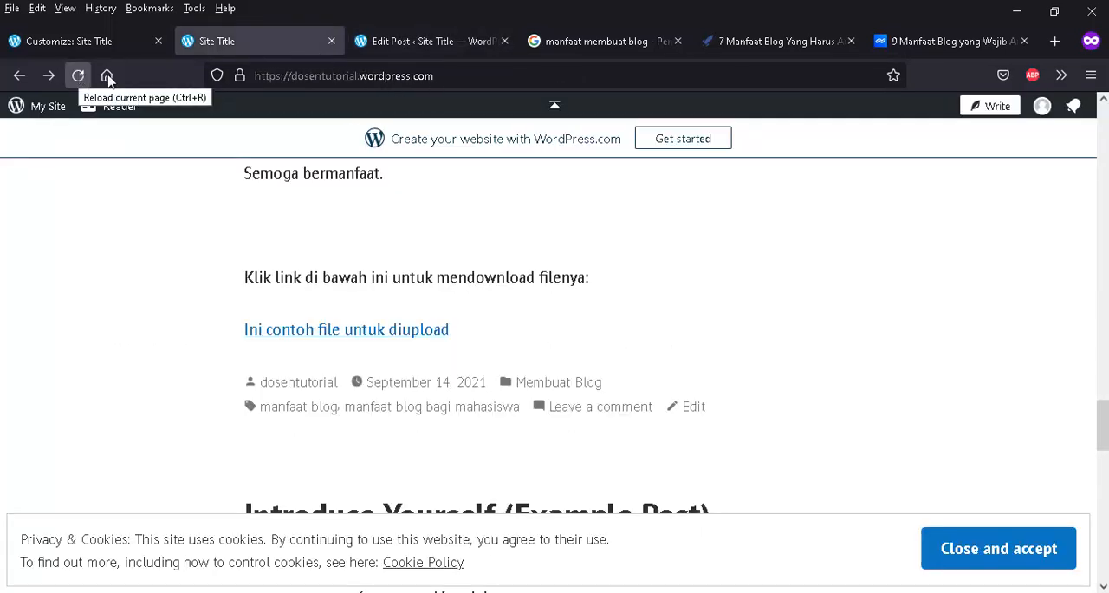
{"action": "left_click", "coordinate": [433, 78]}
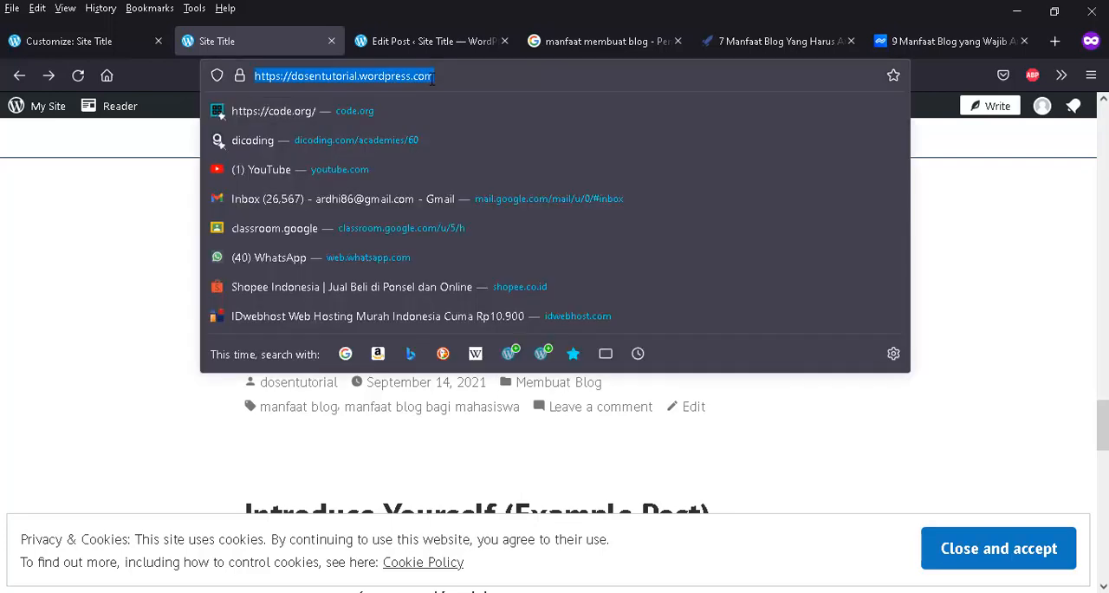
{"action": "key", "text": "Return"}
- Examine the published post's content, download link, category and tags, and return to the post editor
{"action": "scroll", "coordinate": [551, 315], "scroll_direction": "down", "scroll_amount": 5}
{"action": "scroll", "coordinate": [551, 316], "scroll_direction": "down", "scroll_amount": 20}
{"action": "scroll", "coordinate": [551, 316], "scroll_direction": "down", "scroll_amount": 5}
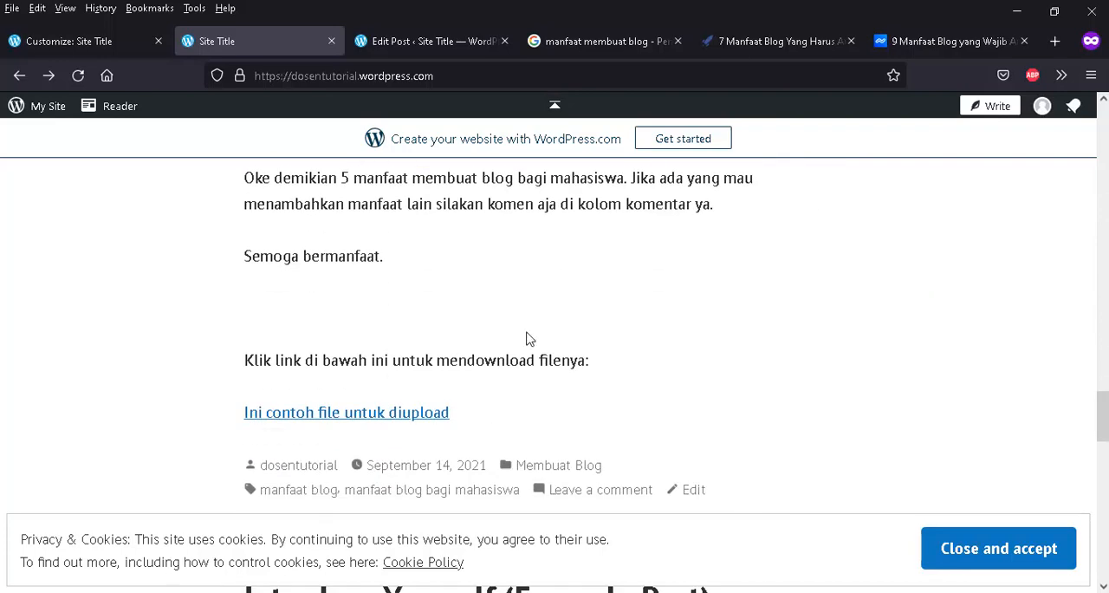
{"action": "scroll", "coordinate": [430, 360], "scroll_direction": "up", "scroll_amount": 20}
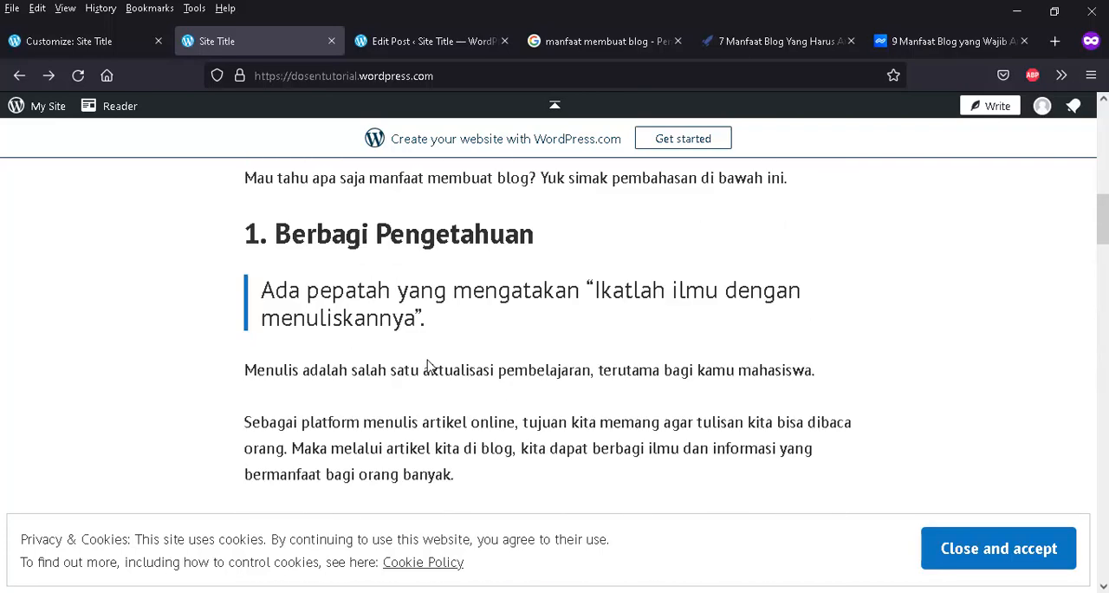
{"action": "scroll", "coordinate": [430, 366], "scroll_direction": "up", "scroll_amount": 3}
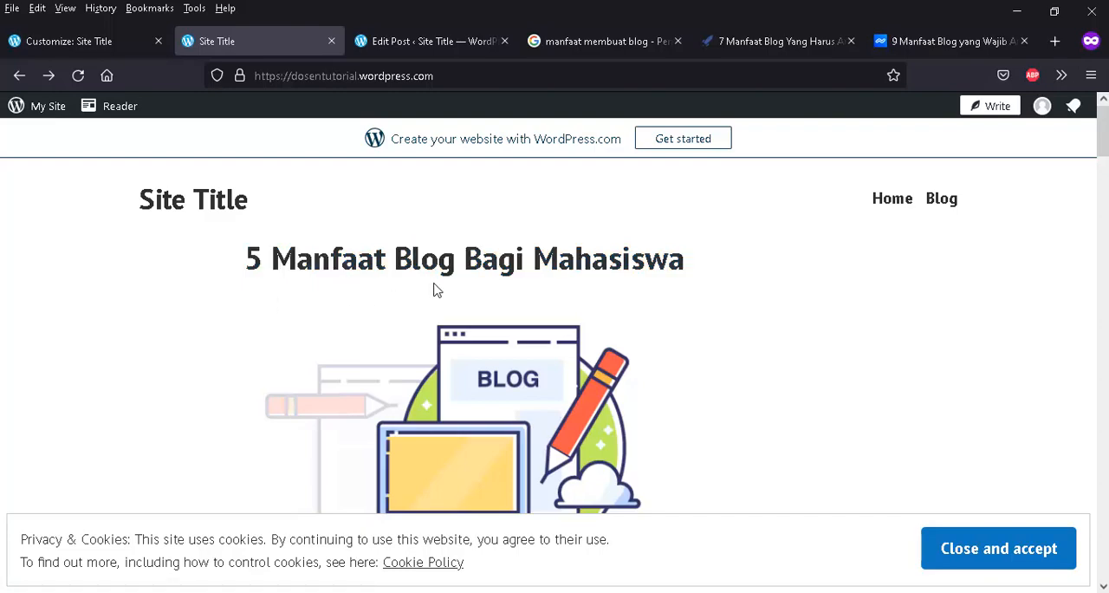
{"action": "scroll", "coordinate": [437, 290], "scroll_direction": "down", "scroll_amount": 20}
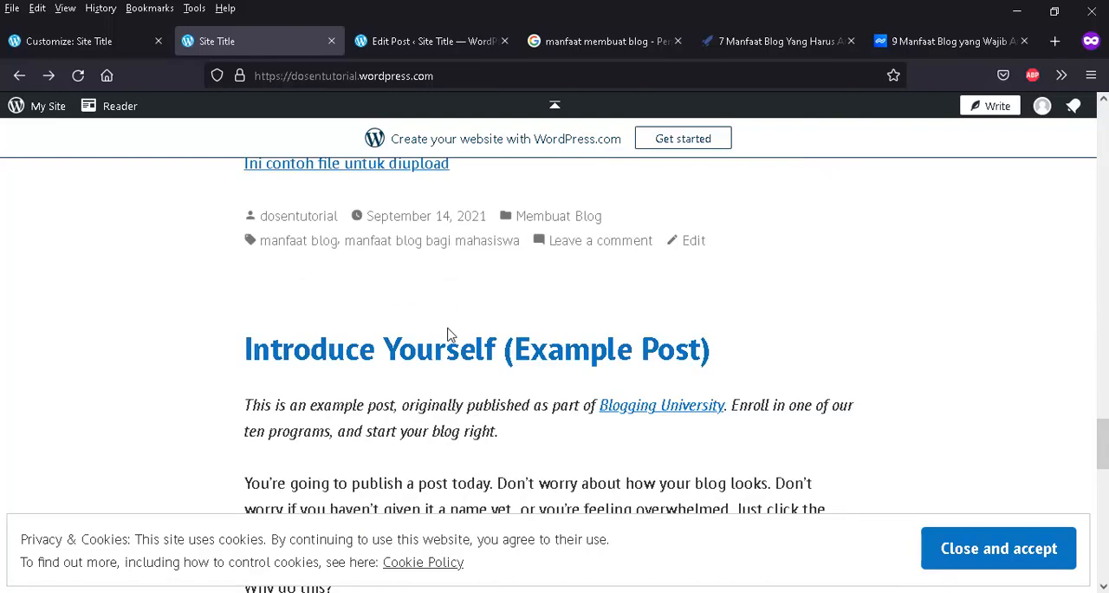
{"action": "scroll", "coordinate": [445, 334], "scroll_direction": "up", "scroll_amount": 2}
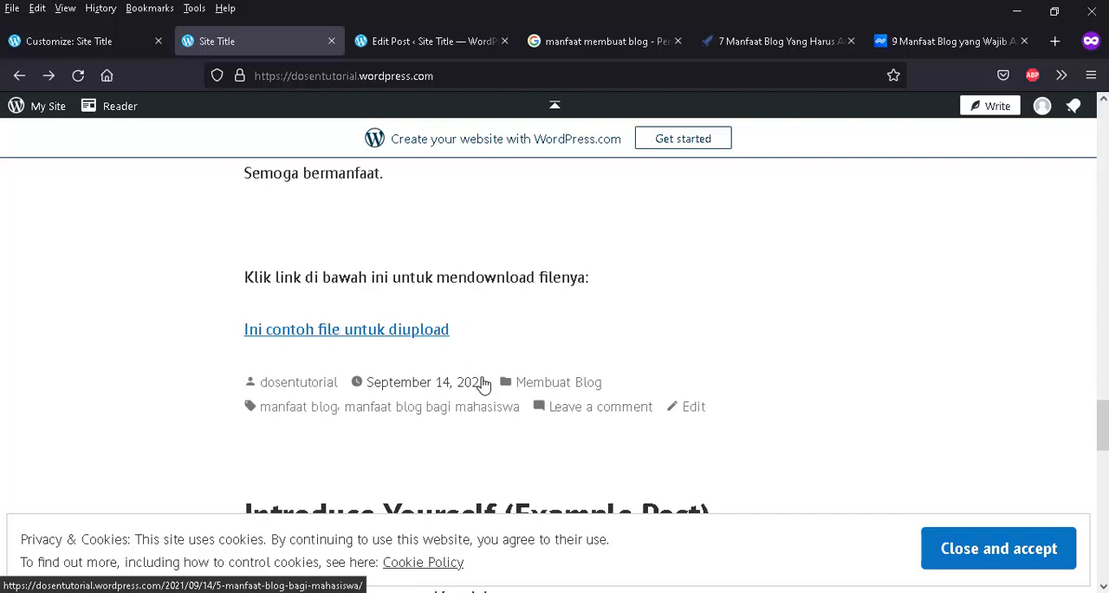
{"action": "left_click", "coordinate": [453, 47]}
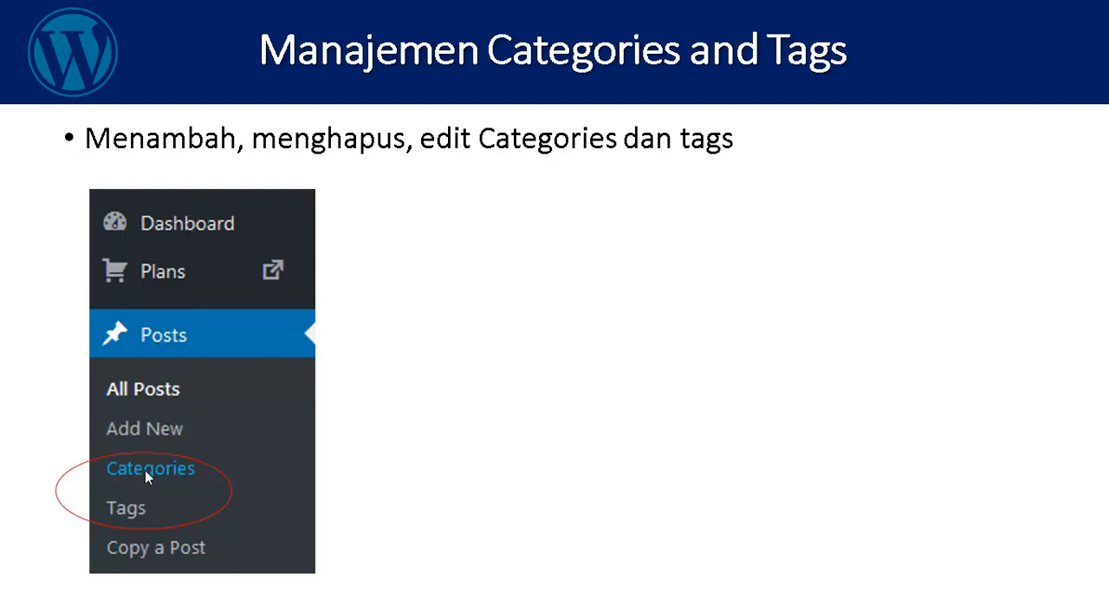
{"action": "key", "text": "super"}
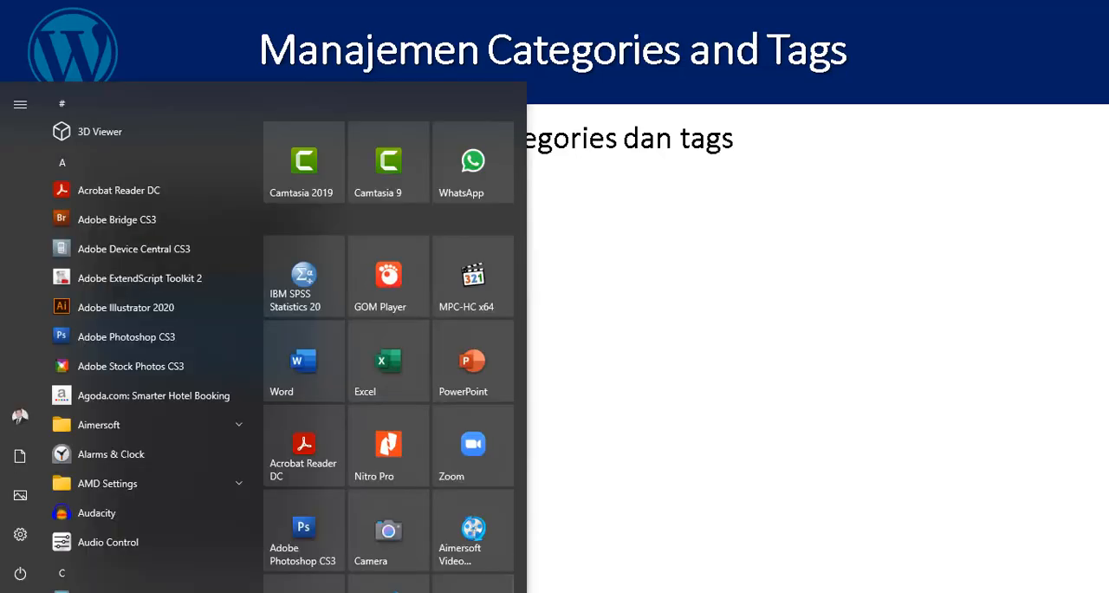
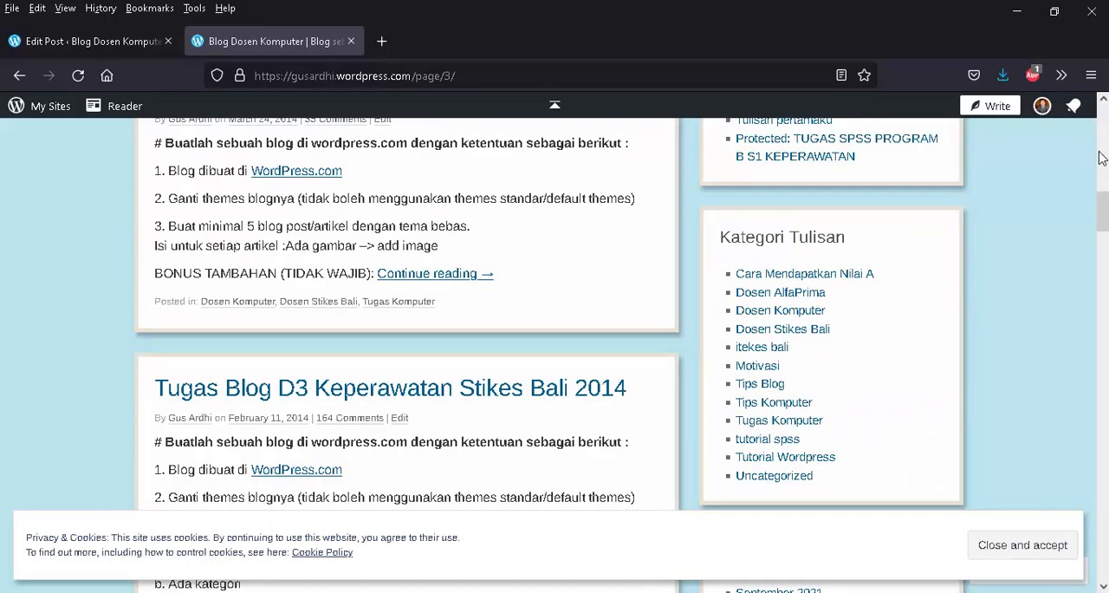
- Examine on the blog's page 3 how the post "3 Cara Mendapatkan Nilai A Saat Kuliah" is shortened with a Continue reading link
{"action": "left_click_drag", "start_coordinate": [1100, 210], "coordinate": [1103, 124]}
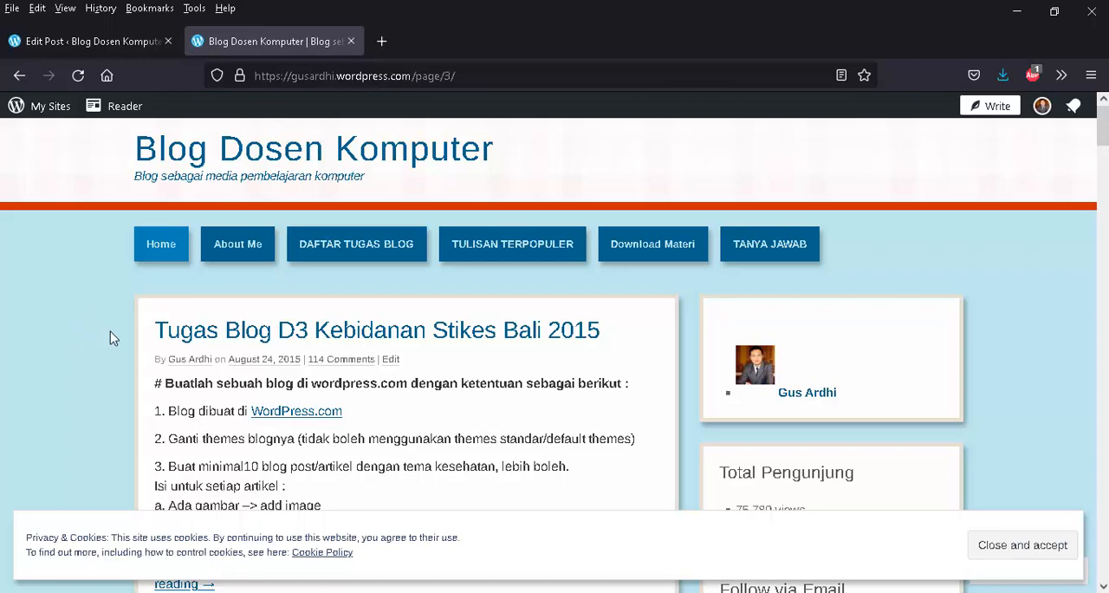
{"action": "scroll", "coordinate": [112, 342], "scroll_direction": "down", "scroll_amount": 15}
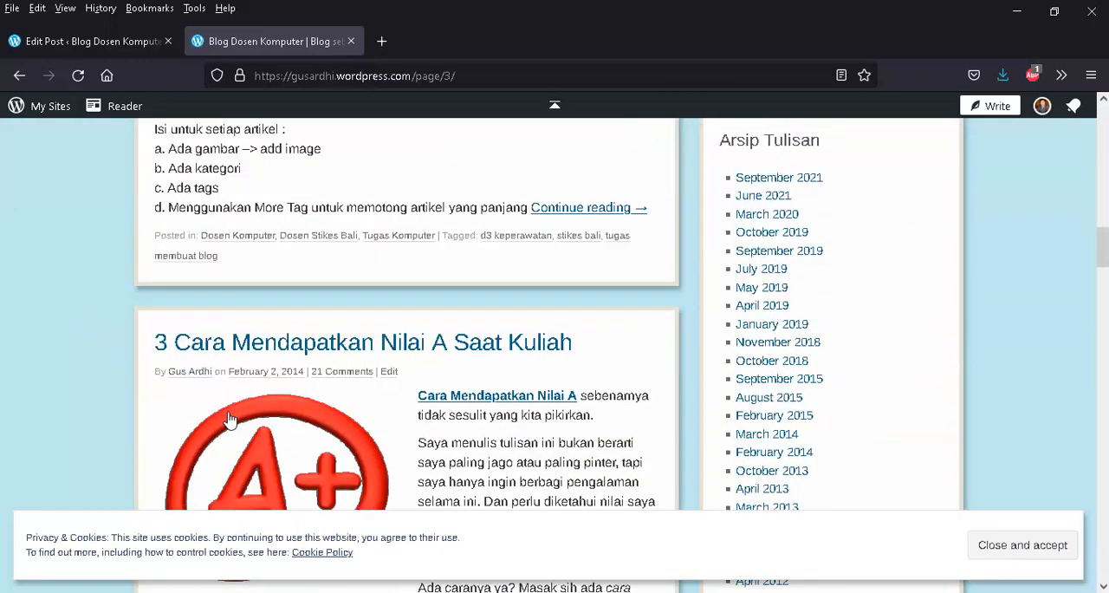
{"action": "scroll", "coordinate": [230, 419], "scroll_direction": "down", "scroll_amount": 7}
{"action": "scroll", "coordinate": [230, 419], "scroll_direction": "up", "scroll_amount": 5}
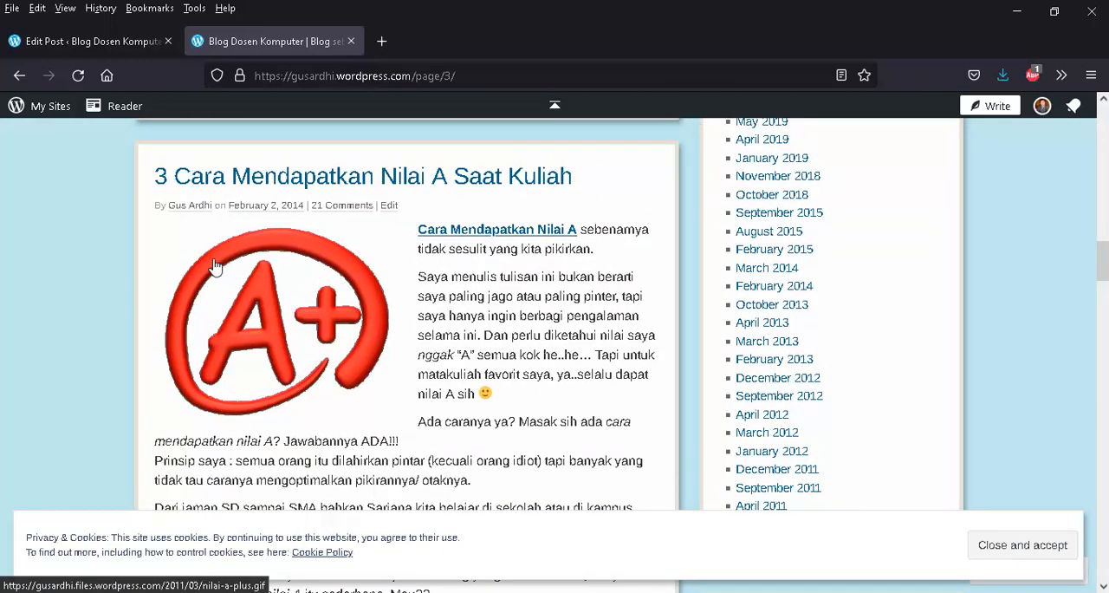
{"action": "scroll", "coordinate": [119, 230], "scroll_direction": "down", "scroll_amount": 2}
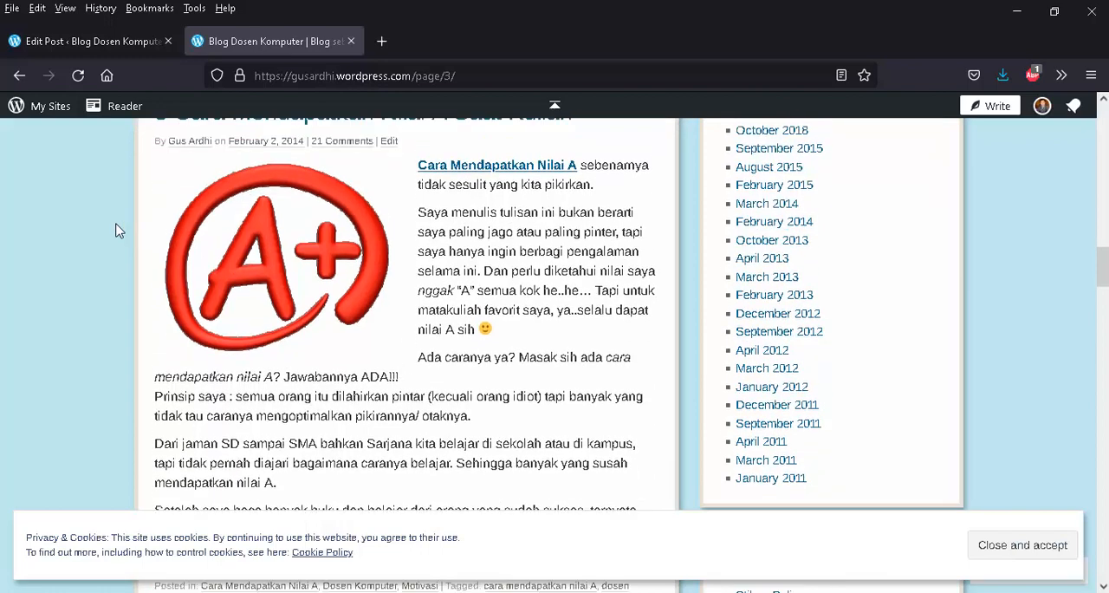
{"action": "scroll", "coordinate": [118, 231], "scroll_direction": "up", "scroll_amount": 2}
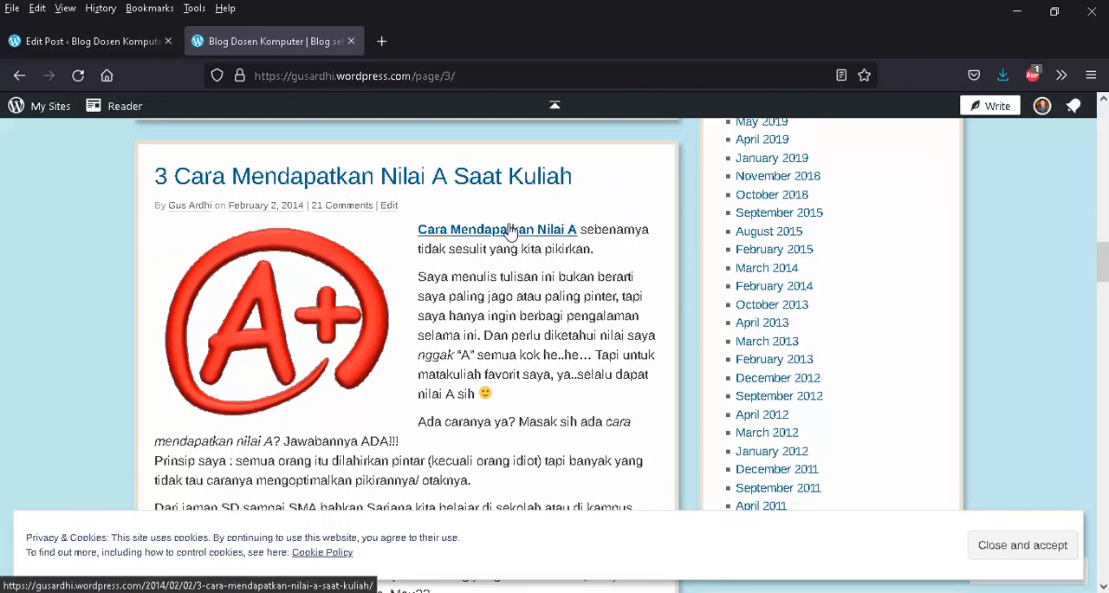
{"action": "scroll", "coordinate": [510, 230], "scroll_direction": "down", "scroll_amount": 5}
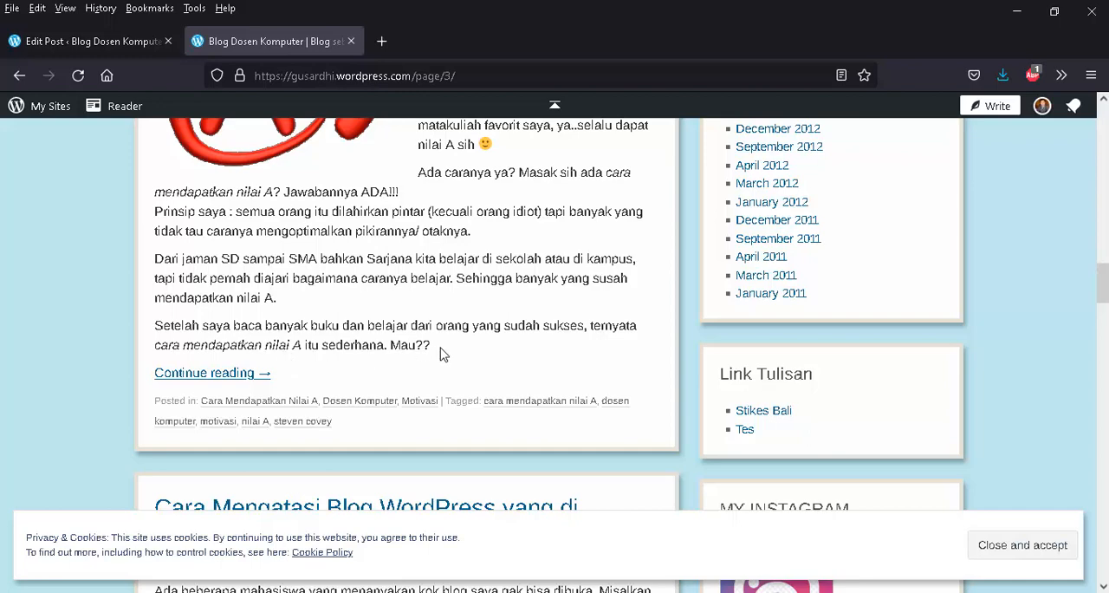
{"action": "scroll", "coordinate": [260, 391], "scroll_direction": "up", "scroll_amount": 2}
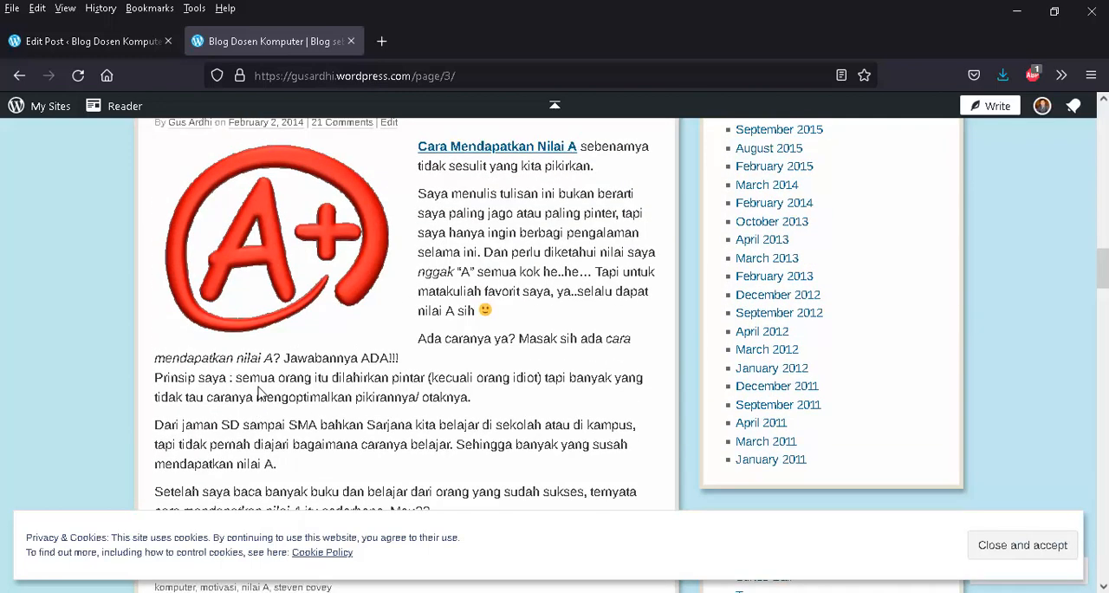
{"action": "scroll", "coordinate": [260, 391], "scroll_direction": "down", "scroll_amount": 2}
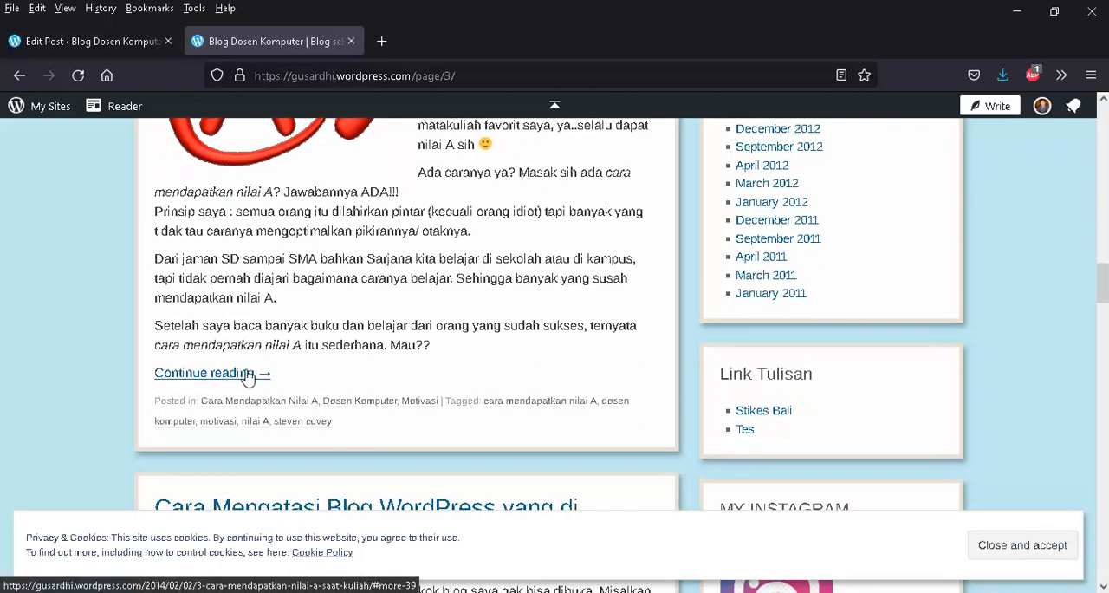
{"action": "scroll", "coordinate": [247, 372], "scroll_direction": "up", "scroll_amount": 1}
{"action": "scroll", "coordinate": [247, 378], "scroll_direction": "up", "scroll_amount": 5}
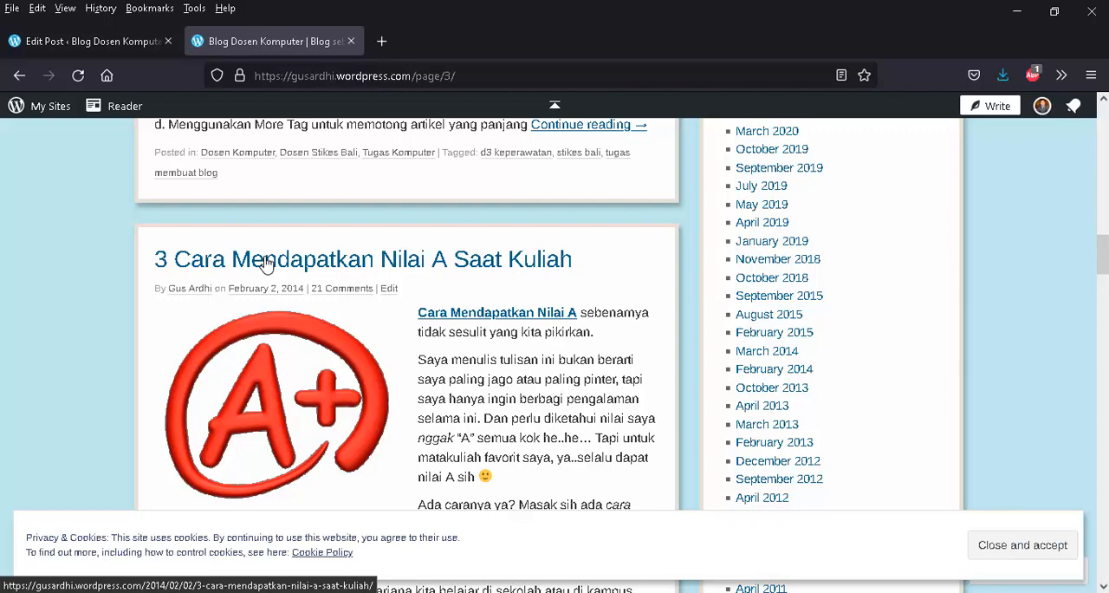
{"action": "scroll", "coordinate": [235, 330], "scroll_direction": "down", "scroll_amount": 5}
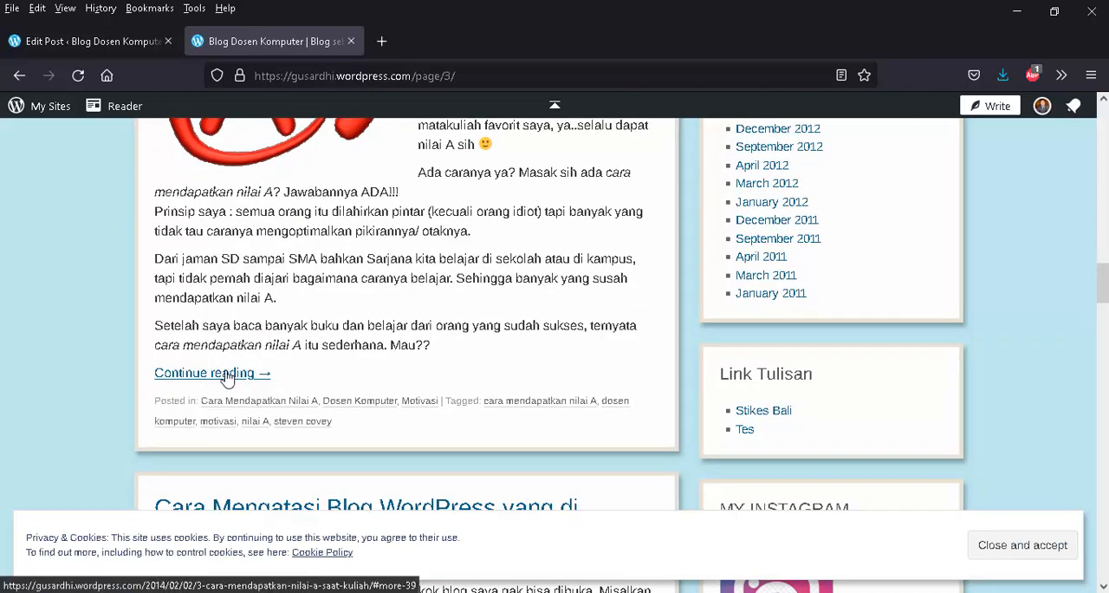
- Open the Continue reading link of "3 Cara Mendapatkan Nilai A Saat Kuliah" in a new tab and switch to it
{"action": "right_click", "coordinate": [227, 378]}
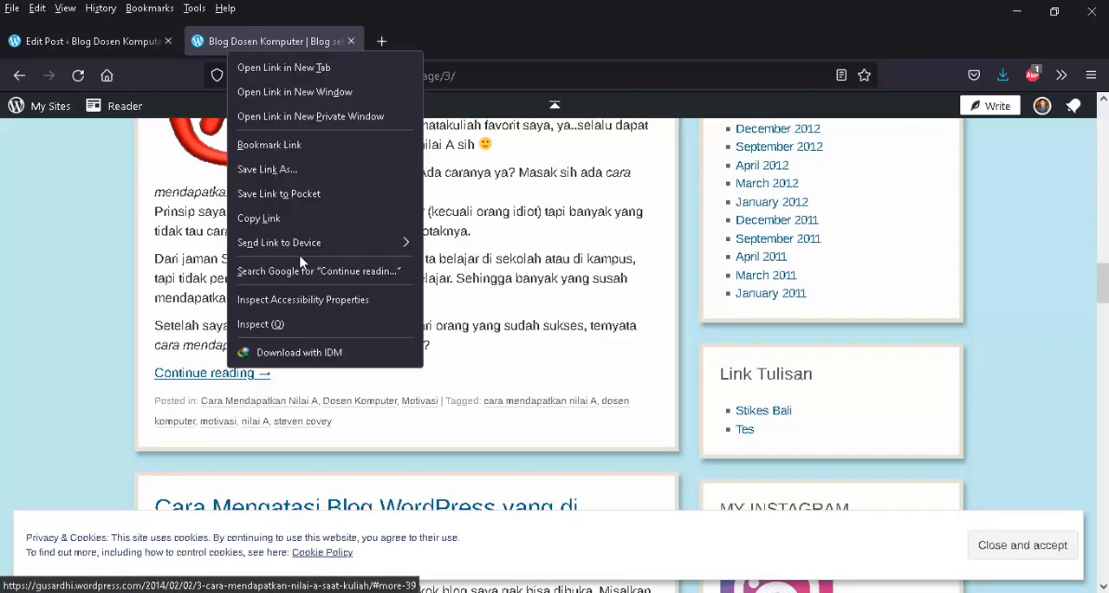
{"action": "left_click", "coordinate": [329, 70]}
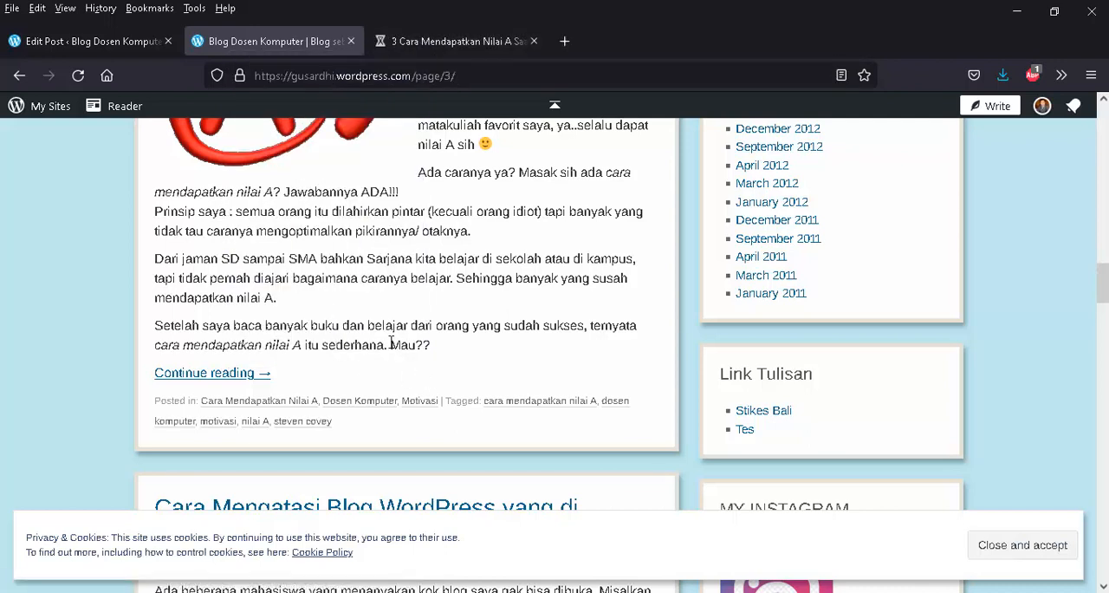
{"action": "left_click_drag", "start_coordinate": [393, 344], "coordinate": [438, 349]}
{"action": "left_click", "coordinate": [470, 350]}
{"action": "left_click", "coordinate": [451, 42]}
- Examine the full article from the "Mau??" cut-off point down to its categories, tags and comments
{"action": "scroll", "coordinate": [433, 286], "scroll_direction": "up", "scroll_amount": 10}
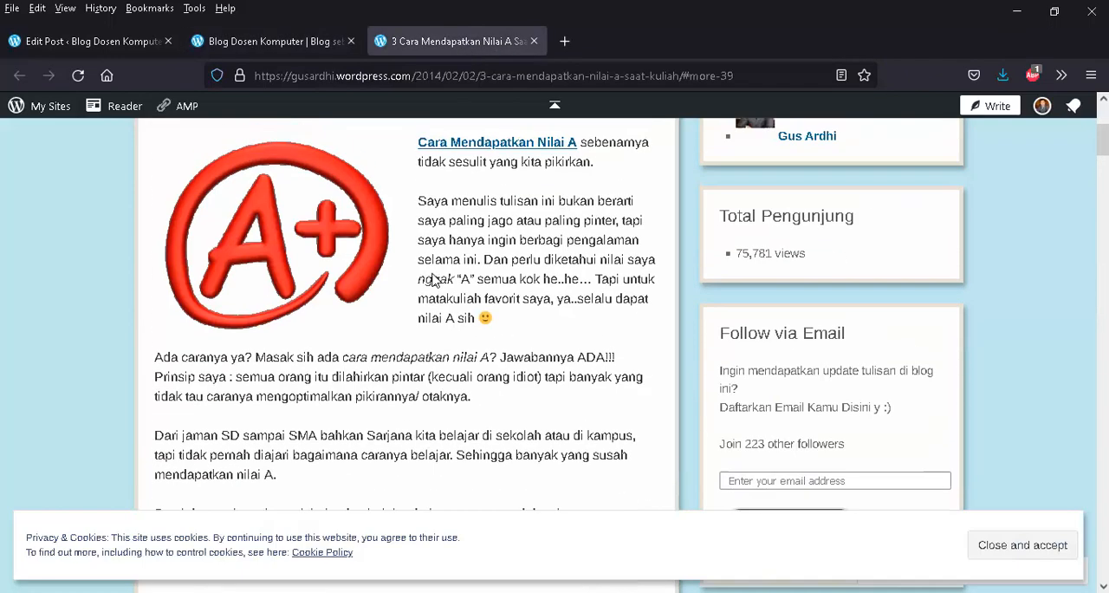
{"action": "scroll", "coordinate": [434, 259], "scroll_direction": "down", "scroll_amount": 5}
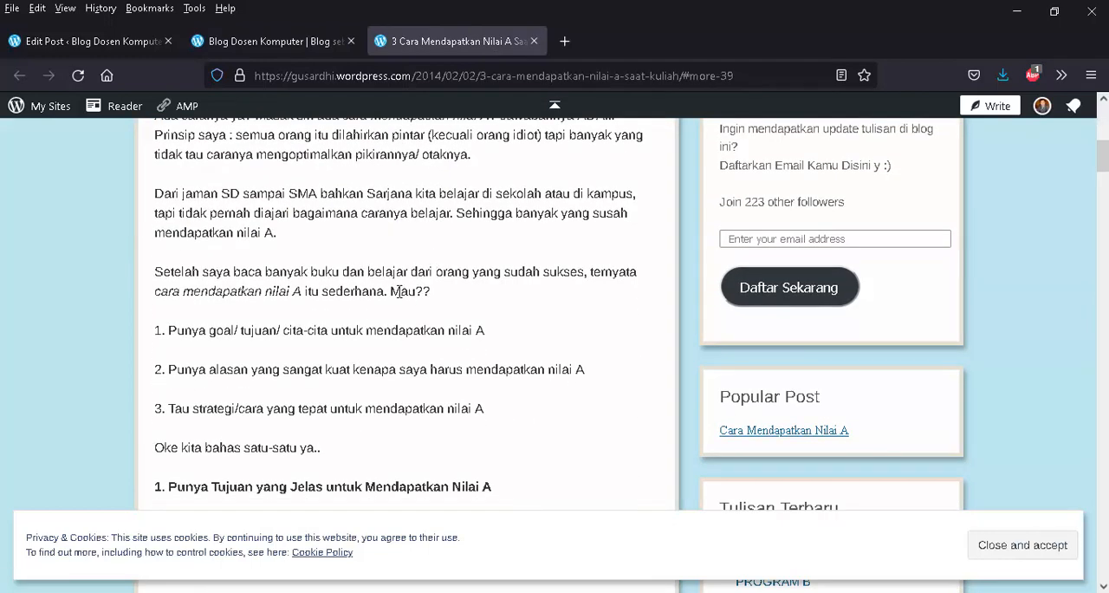
{"action": "left_click_drag", "start_coordinate": [391, 291], "coordinate": [426, 289]}
{"action": "left_click", "coordinate": [448, 304]}
{"action": "scroll", "coordinate": [338, 315], "scroll_direction": "down", "scroll_amount": 2}
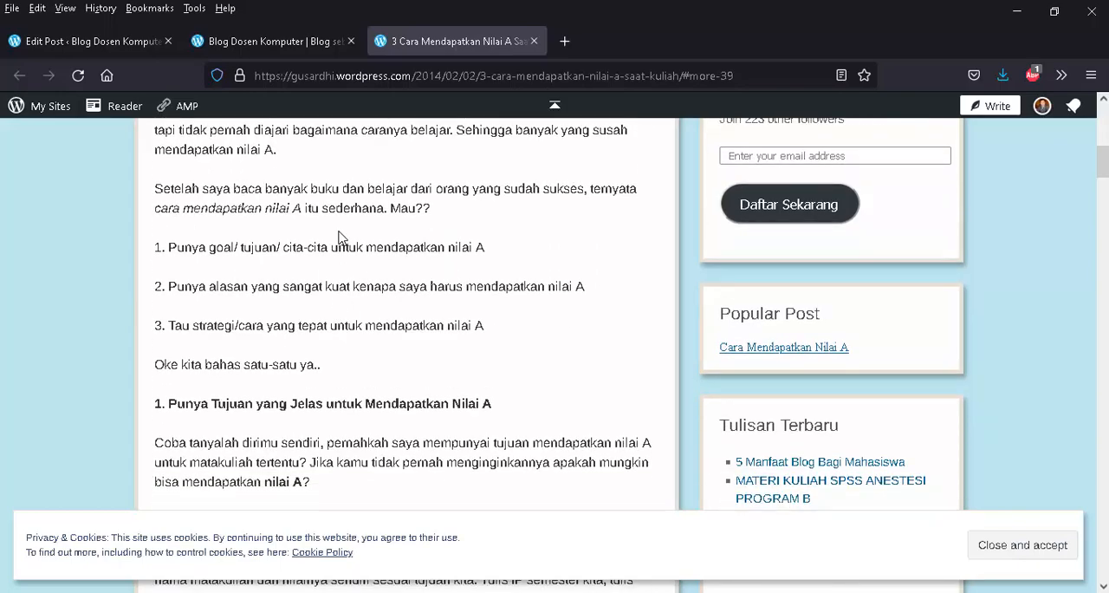
{"action": "scroll", "coordinate": [338, 238], "scroll_direction": "down", "scroll_amount": 10}
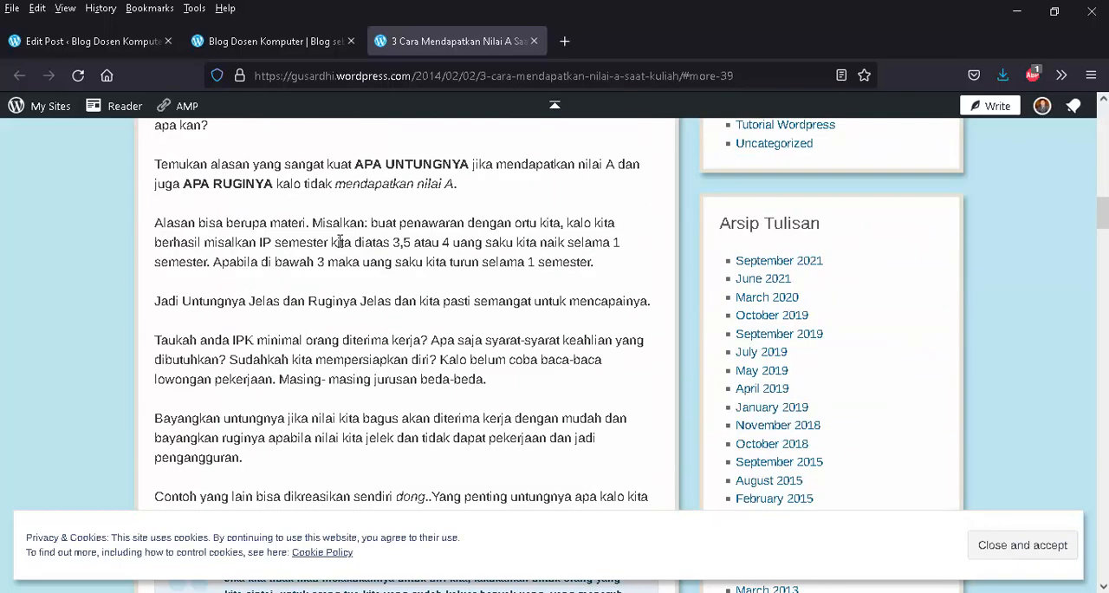
{"action": "scroll", "coordinate": [339, 242], "scroll_direction": "down", "scroll_amount": 8}
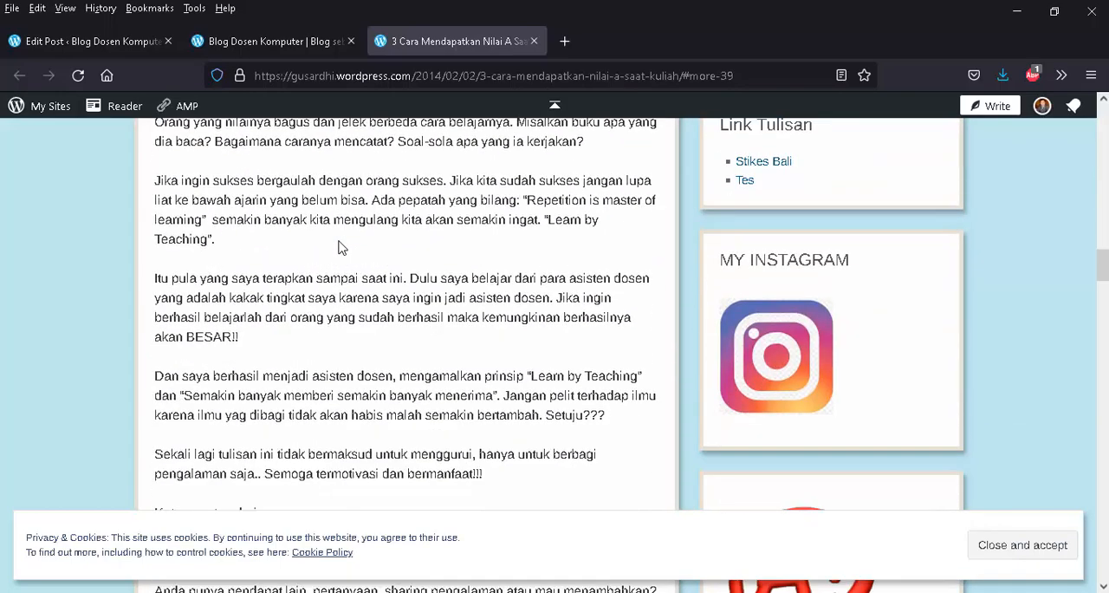
{"action": "scroll", "coordinate": [339, 247], "scroll_direction": "down", "scroll_amount": 10}
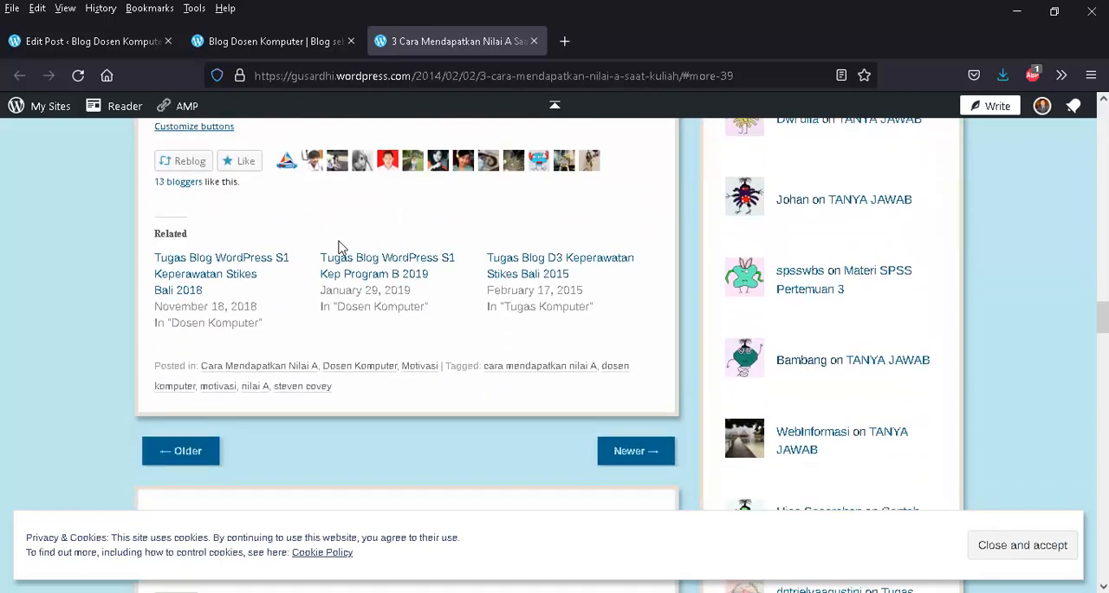
{"action": "scroll", "coordinate": [341, 247], "scroll_direction": "down", "scroll_amount": 3}
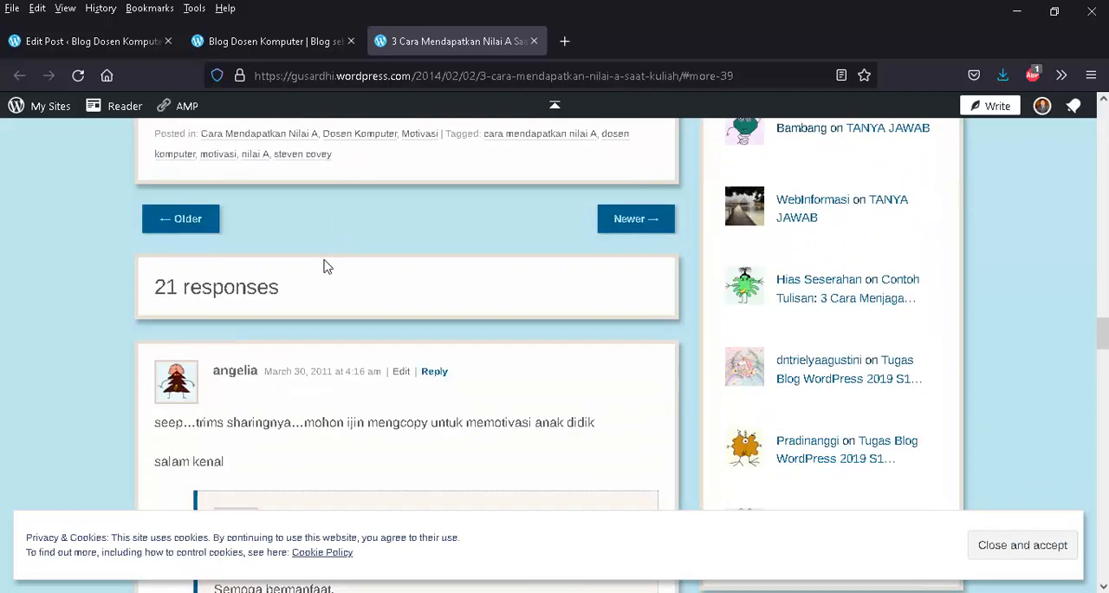
{"action": "scroll", "coordinate": [344, 171], "scroll_direction": "up", "scroll_amount": 4}
{"action": "scroll", "coordinate": [344, 171], "scroll_direction": "up", "scroll_amount": 15}
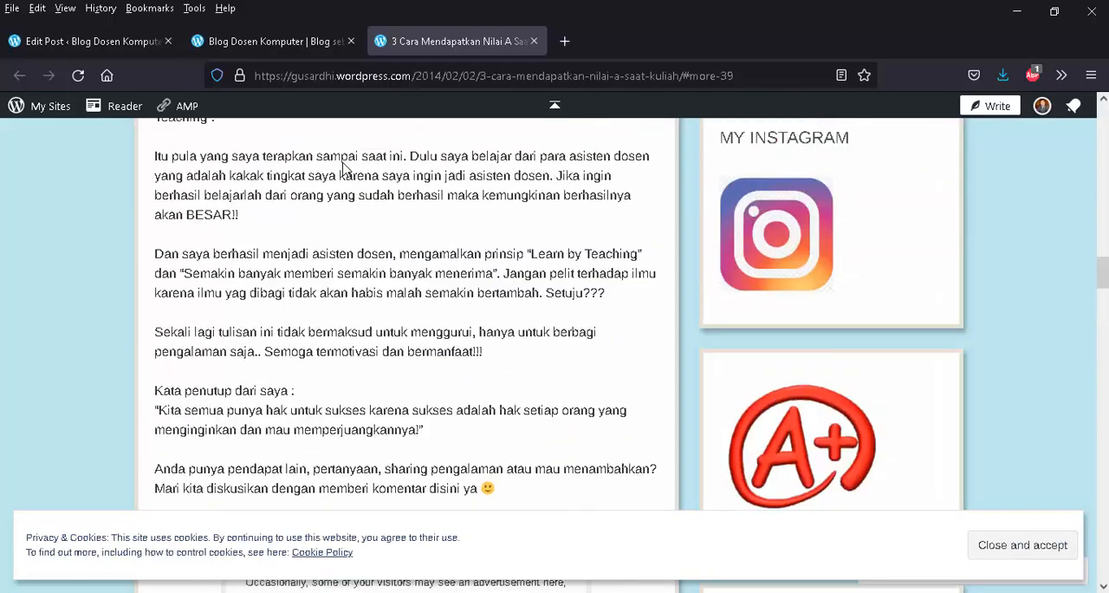
{"action": "scroll", "coordinate": [342, 214], "scroll_direction": "up", "scroll_amount": 2}
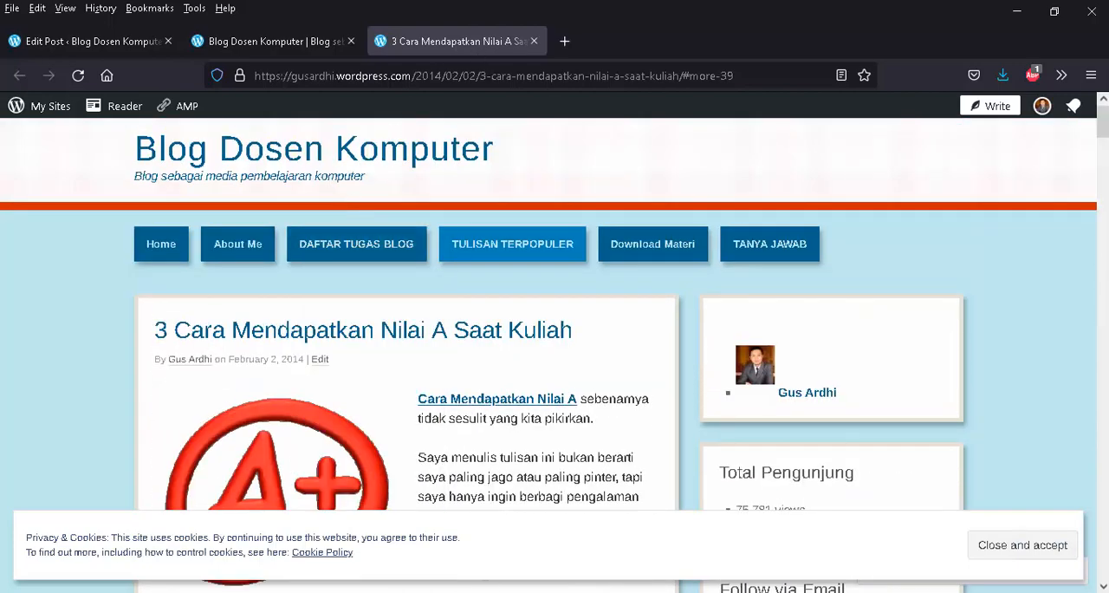
- Read the Readmore Tag slide in PowerPoint and return to the dosentutorial post editor in the other Firefox window
{"action": "left_click", "coordinate": [638, 544]}
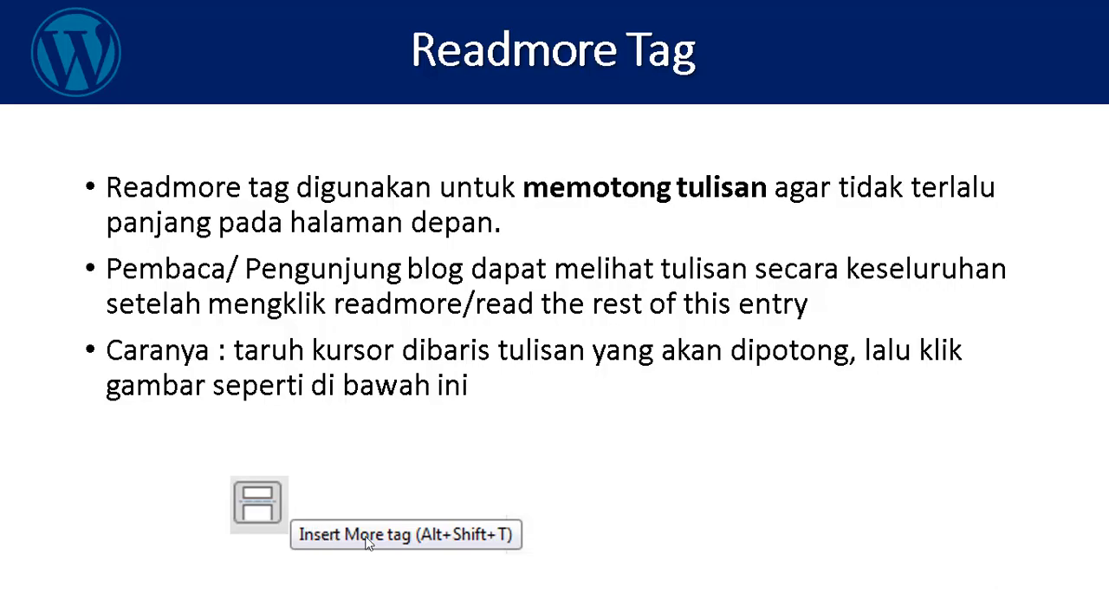
{"action": "left_click", "coordinate": [646, 423]}
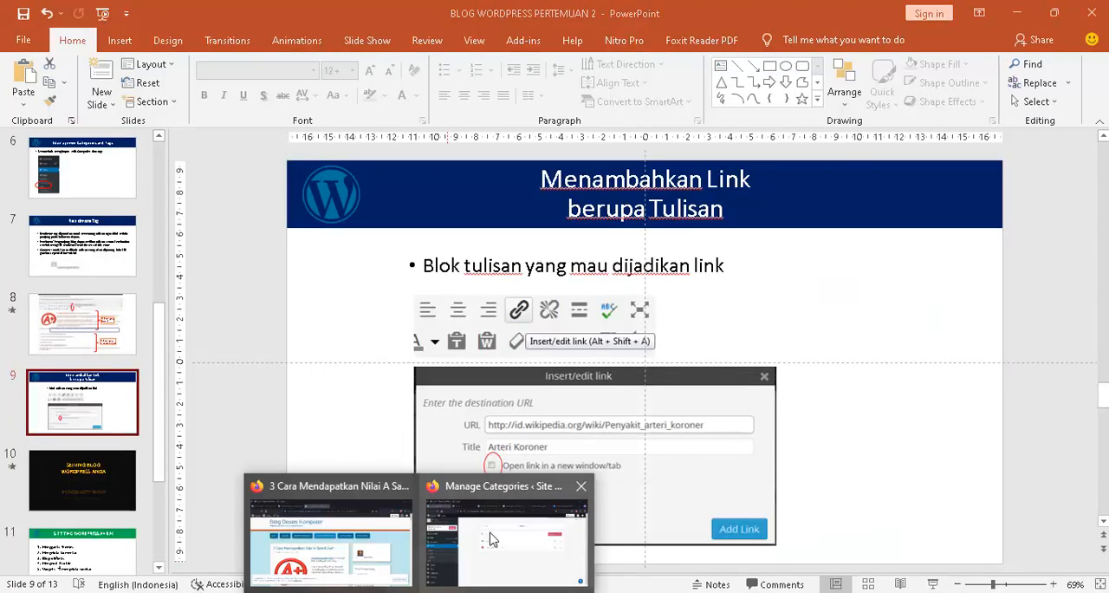
{"action": "left_click", "coordinate": [496, 532]}
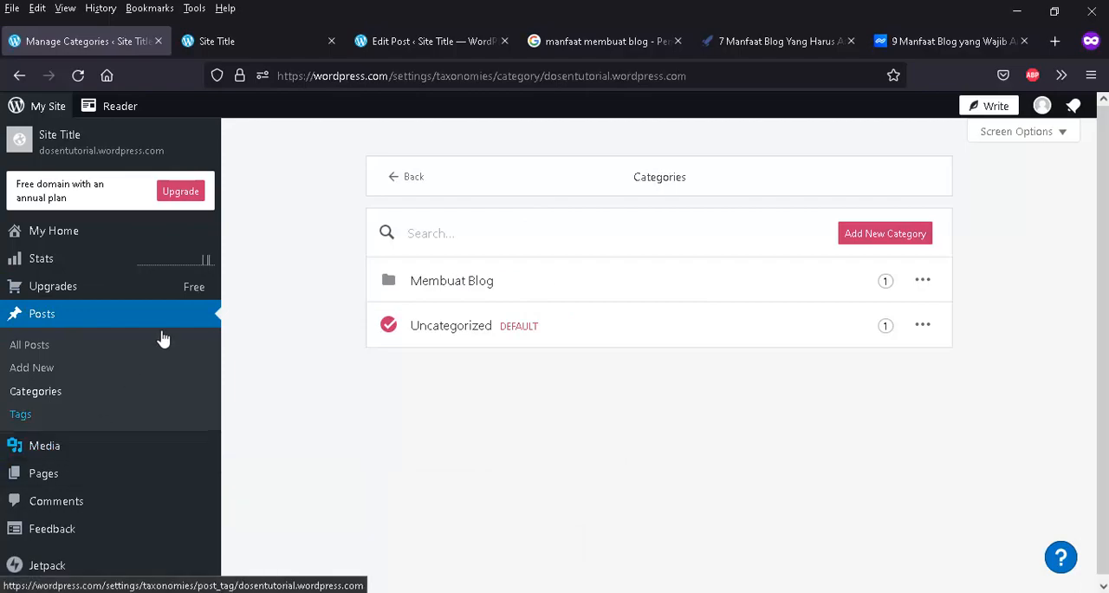
{"action": "left_click", "coordinate": [270, 45]}
{"action": "left_click", "coordinate": [426, 46]}
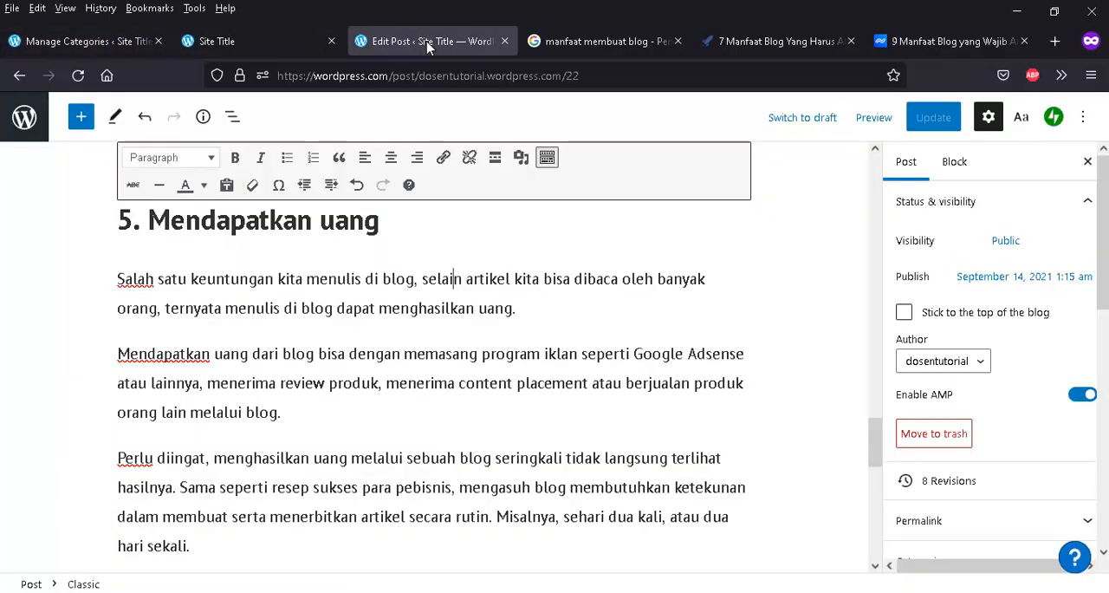
- Insert a Read More tag after the paragraph ending "sekedar berbagi pengalaman kita.", above the heading "2. Sebagai catatan online"
{"action": "scroll", "coordinate": [459, 398], "scroll_direction": "up", "scroll_amount": 10}
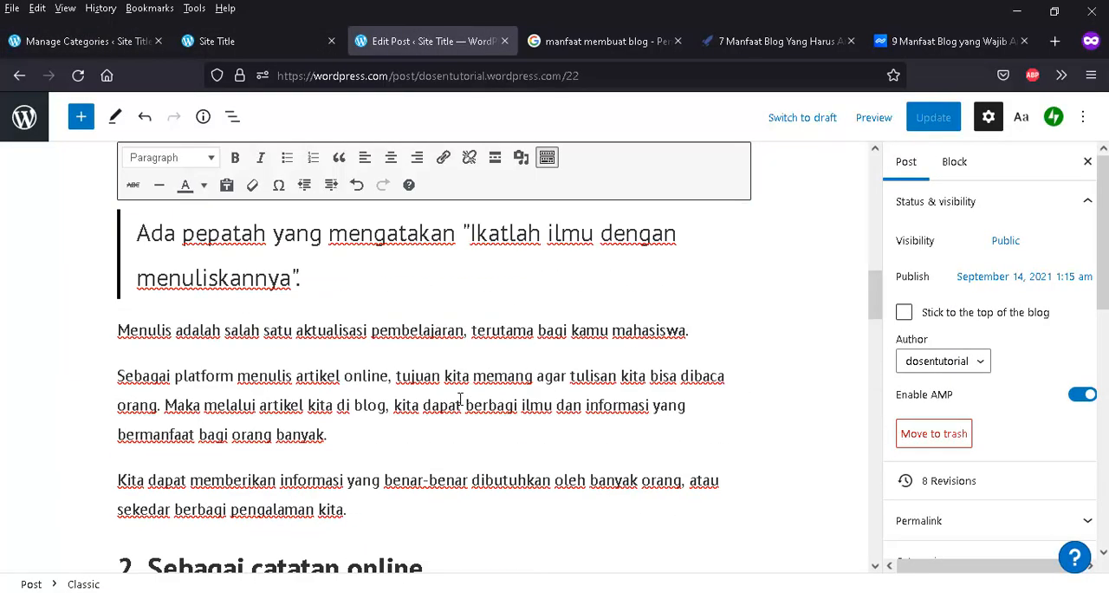
{"action": "scroll", "coordinate": [459, 399], "scroll_direction": "up", "scroll_amount": 5}
{"action": "scroll", "coordinate": [537, 400], "scroll_direction": "down", "scroll_amount": 10}
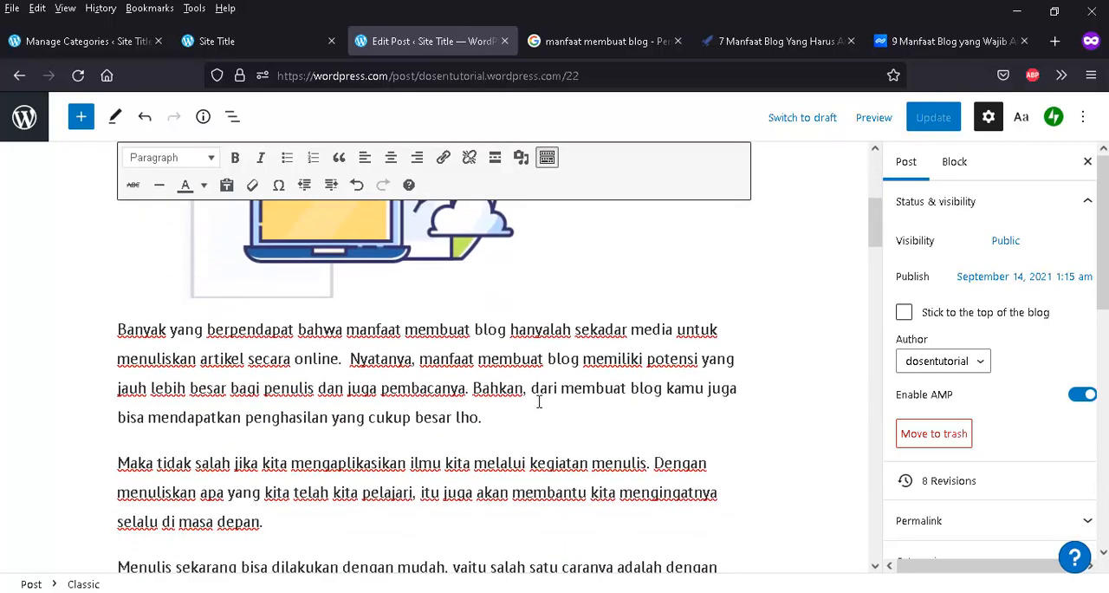
{"action": "scroll", "coordinate": [538, 400], "scroll_direction": "up", "scroll_amount": 10}
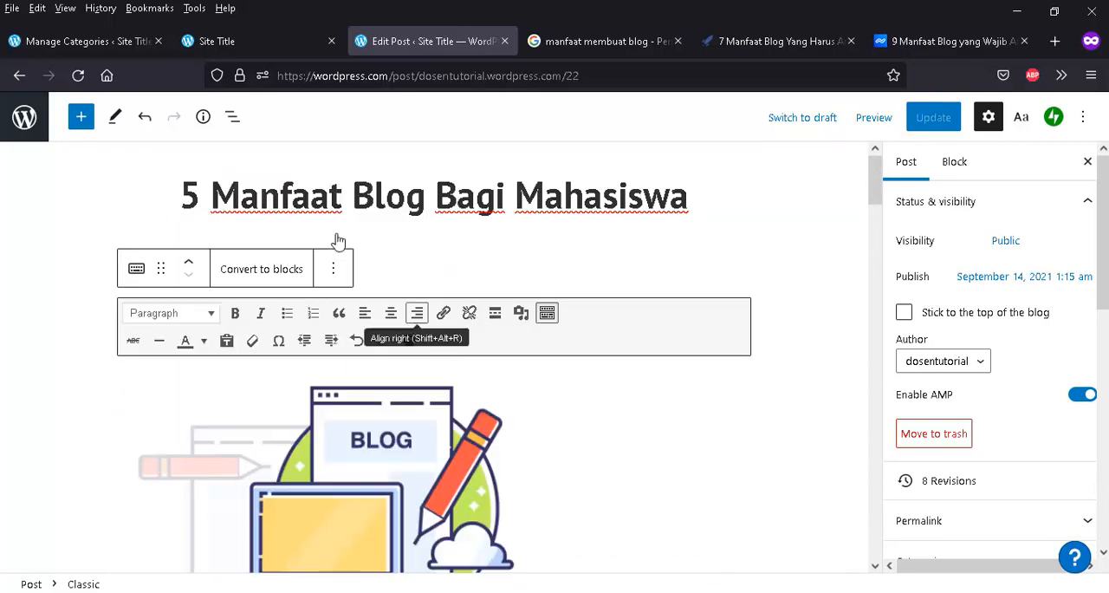
{"action": "scroll", "coordinate": [552, 448], "scroll_direction": "down", "scroll_amount": 10}
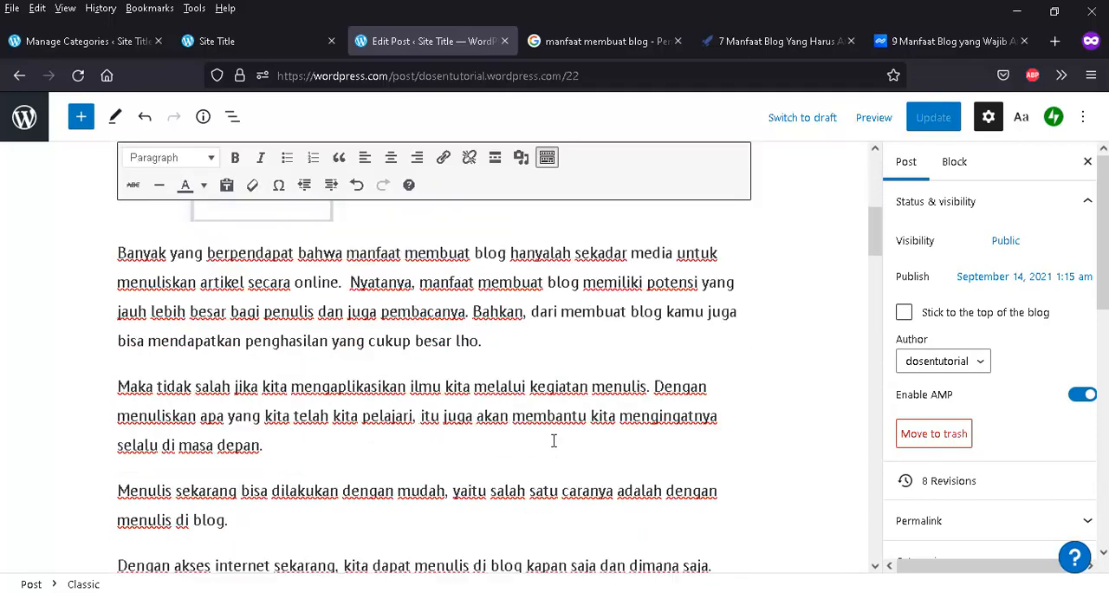
{"action": "scroll", "coordinate": [550, 438], "scroll_direction": "down", "scroll_amount": 3}
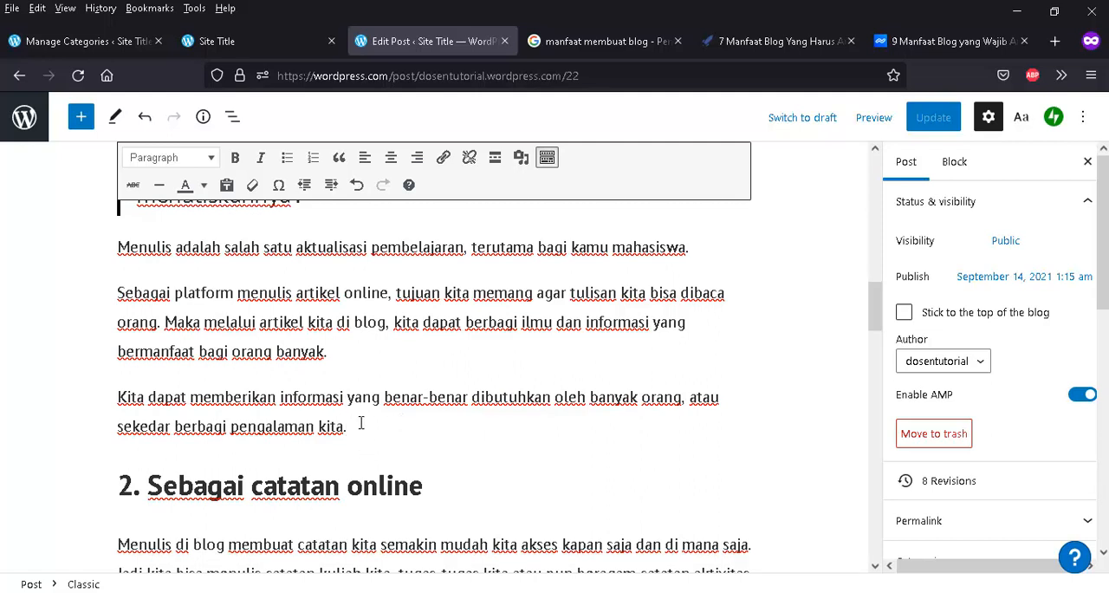
{"action": "left_click", "coordinate": [495, 161]}
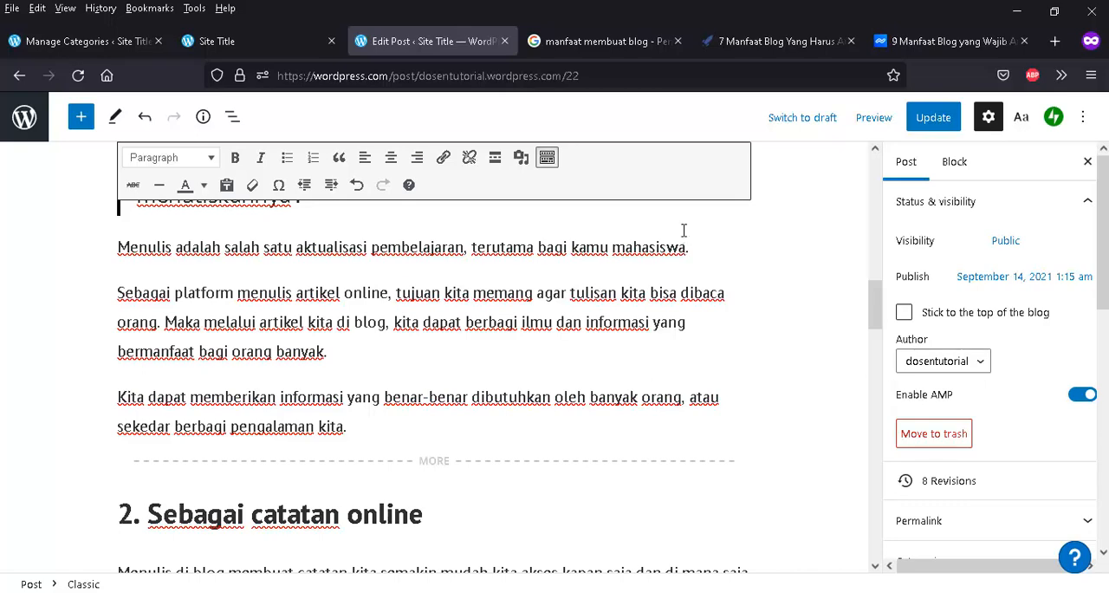
- Update the post with its Read More tag and reload the blog's home page in the Site Title tab
{"action": "scroll", "coordinate": [683, 231], "scroll_direction": "down", "scroll_amount": 3}
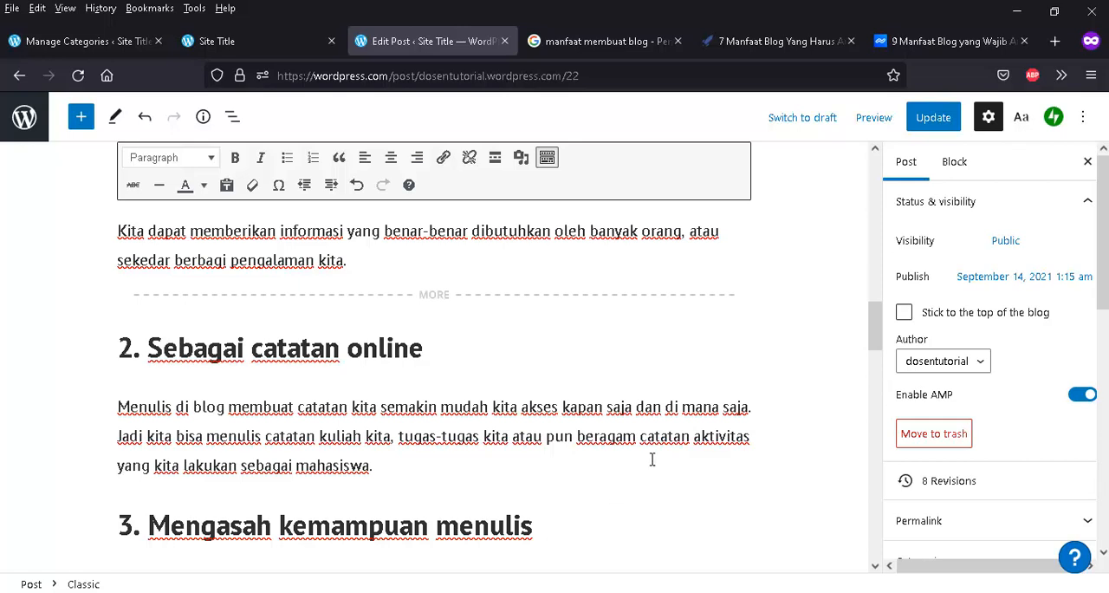
{"action": "left_click", "coordinate": [934, 124]}
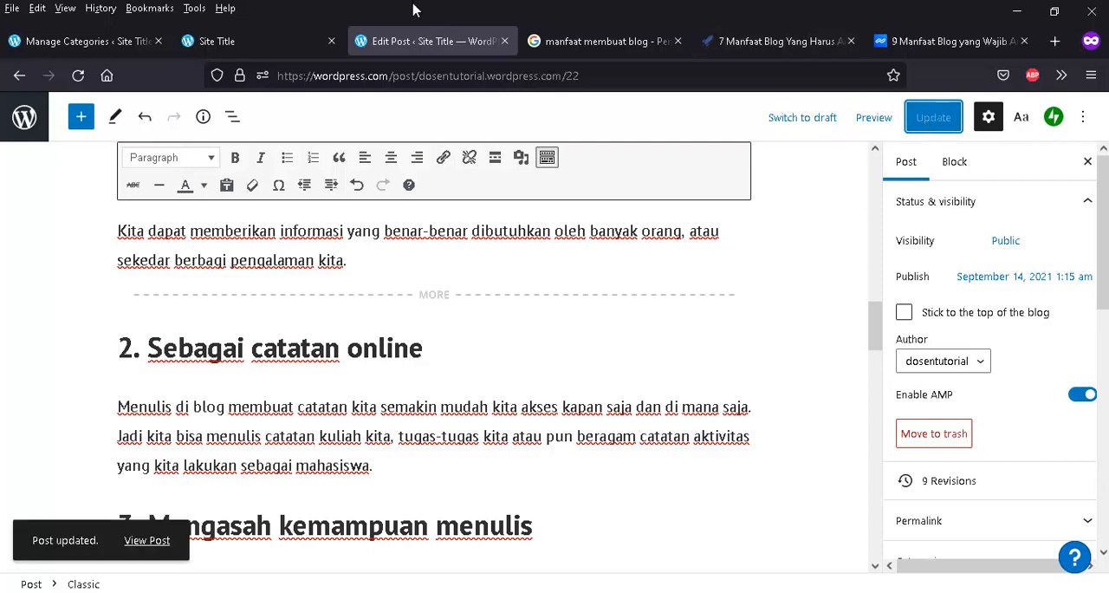
{"action": "left_click", "coordinate": [240, 48]}
{"action": "left_click", "coordinate": [473, 76]}
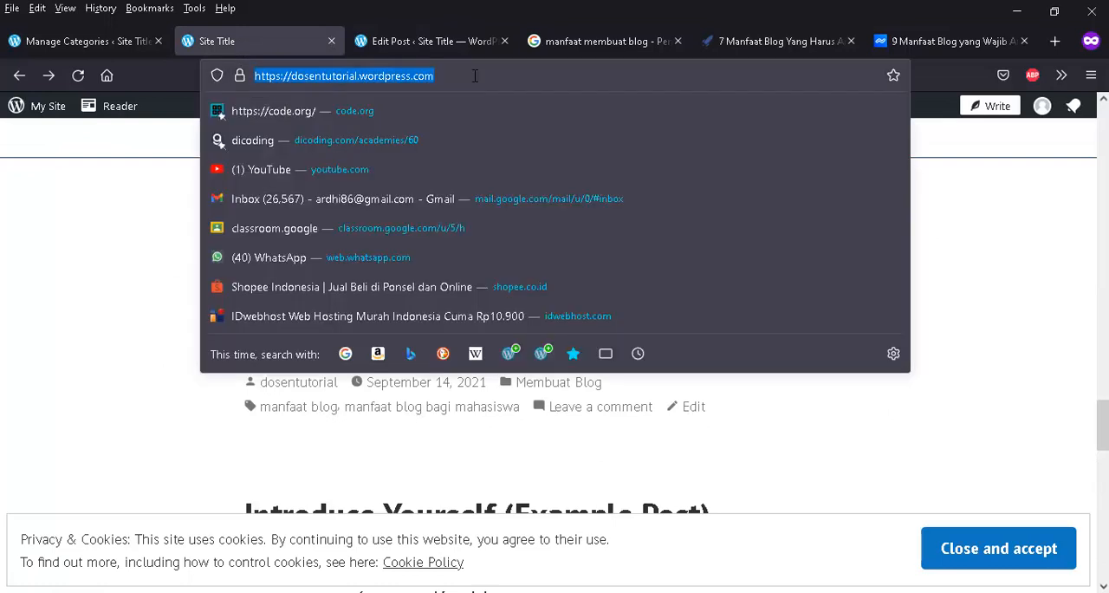
{"action": "left_click", "coordinate": [481, 73]}
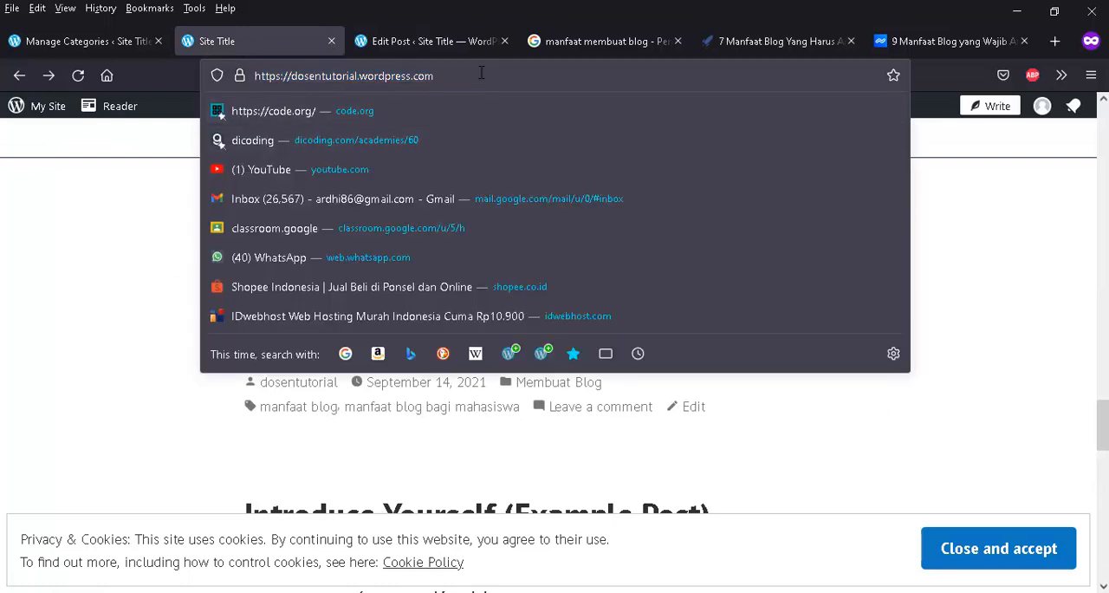
{"action": "left_click", "coordinate": [22, 232]}
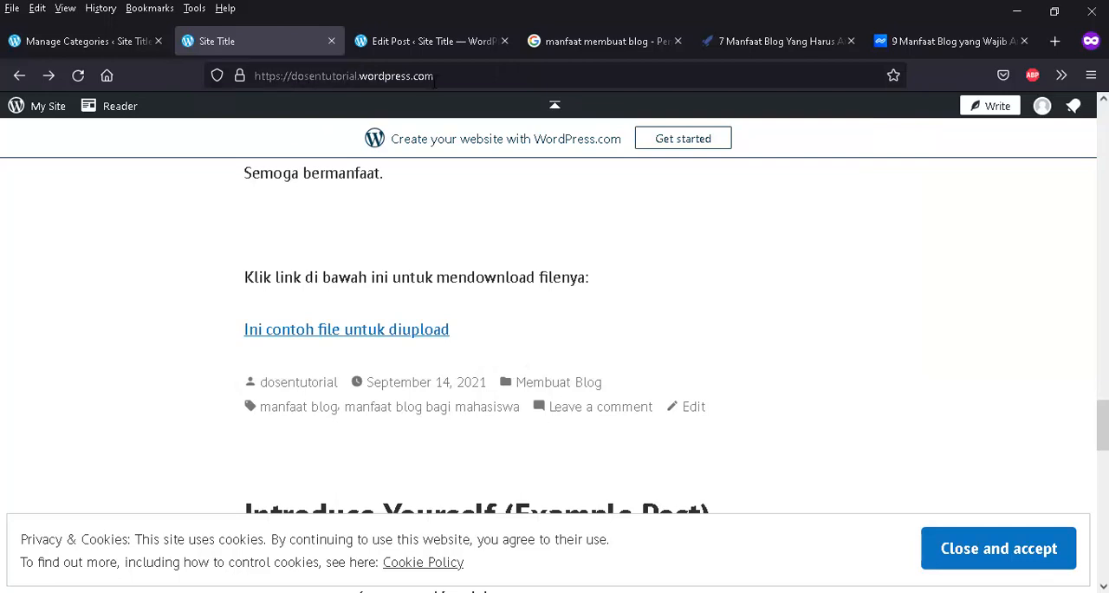
{"action": "left_click", "coordinate": [439, 74]}
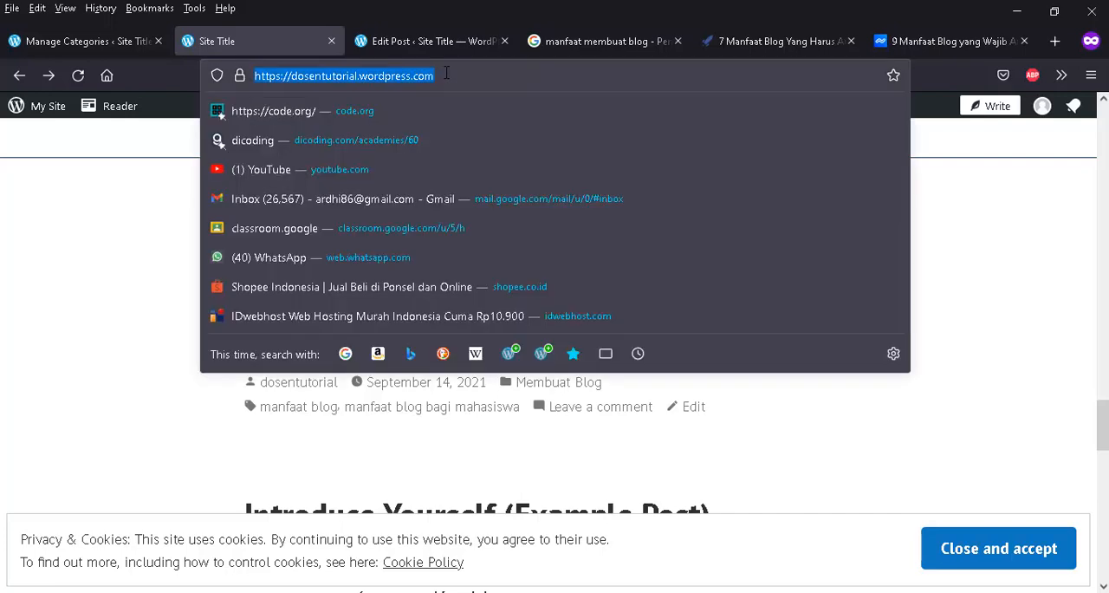
{"action": "key", "text": "Return"}
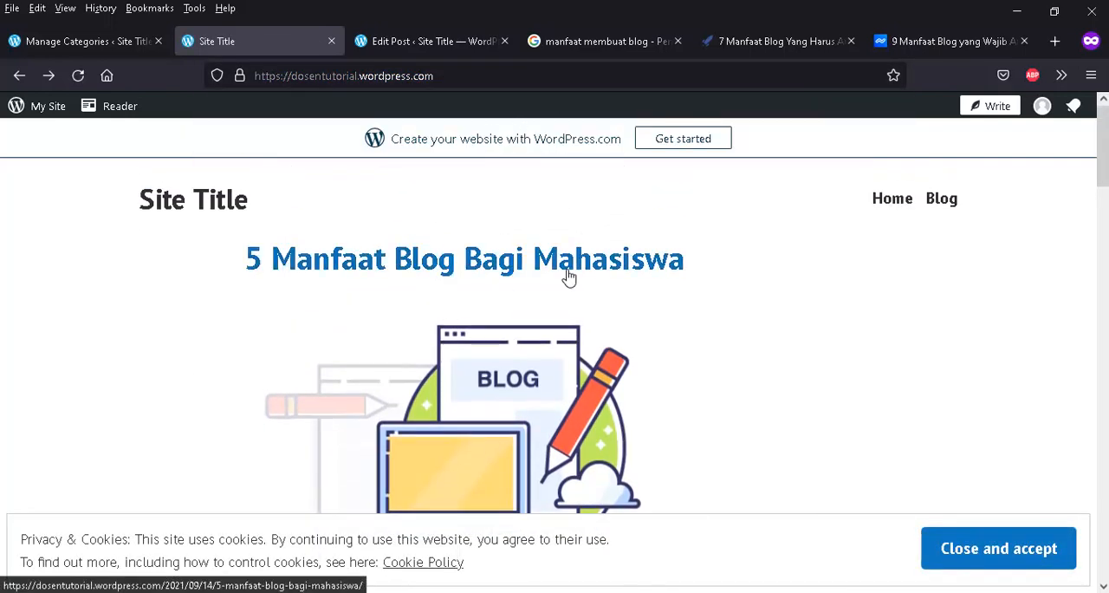
- Examine how "5 Manfaat Blog Bagi Mahasiswa" is cut off on the home page, down to its Continue reading link
{"action": "scroll", "coordinate": [569, 268], "scroll_direction": "down", "scroll_amount": 5}
{"action": "scroll", "coordinate": [569, 266], "scroll_direction": "down", "scroll_amount": 4}
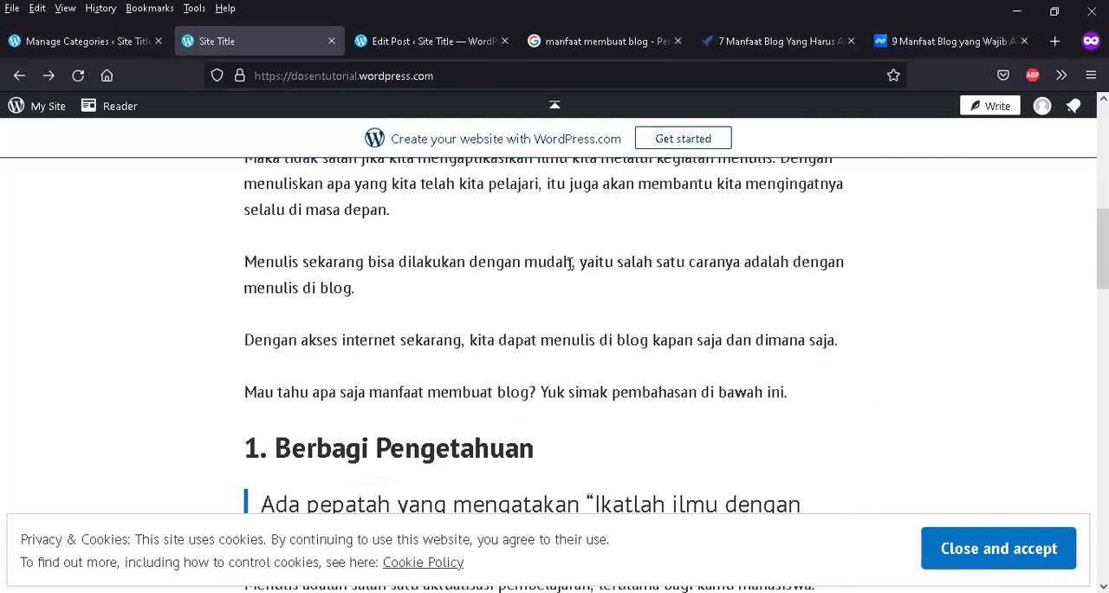
{"action": "scroll", "coordinate": [554, 269], "scroll_direction": "down", "scroll_amount": 2}
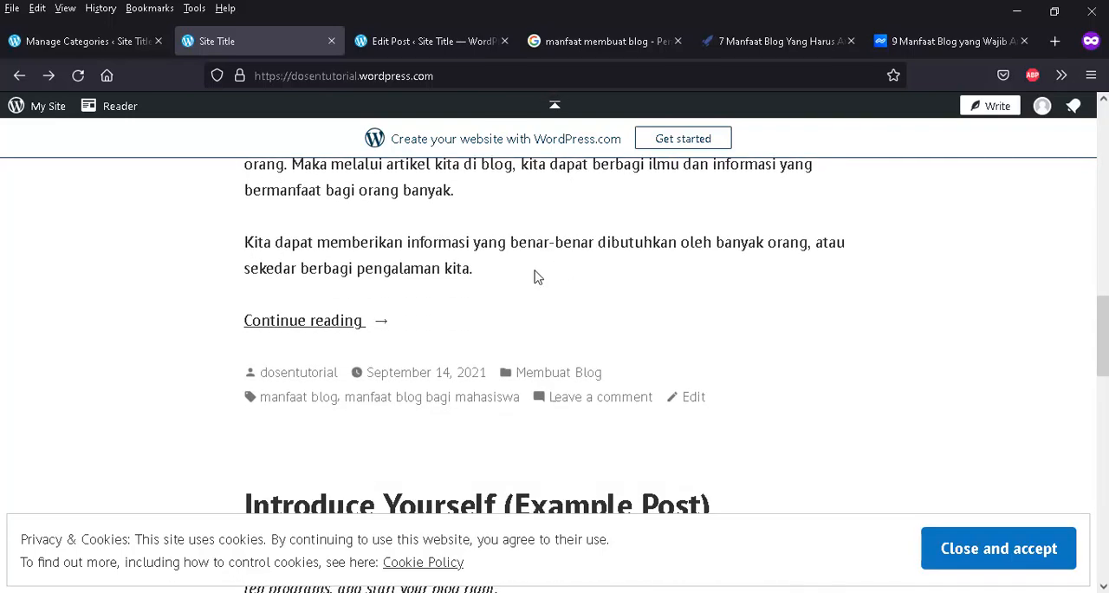
{"action": "scroll", "coordinate": [532, 274], "scroll_direction": "up", "scroll_amount": 9}
{"action": "scroll", "coordinate": [484, 276], "scroll_direction": "down", "scroll_amount": 2}
{"action": "scroll", "coordinate": [433, 286], "scroll_direction": "down", "scroll_amount": 5}
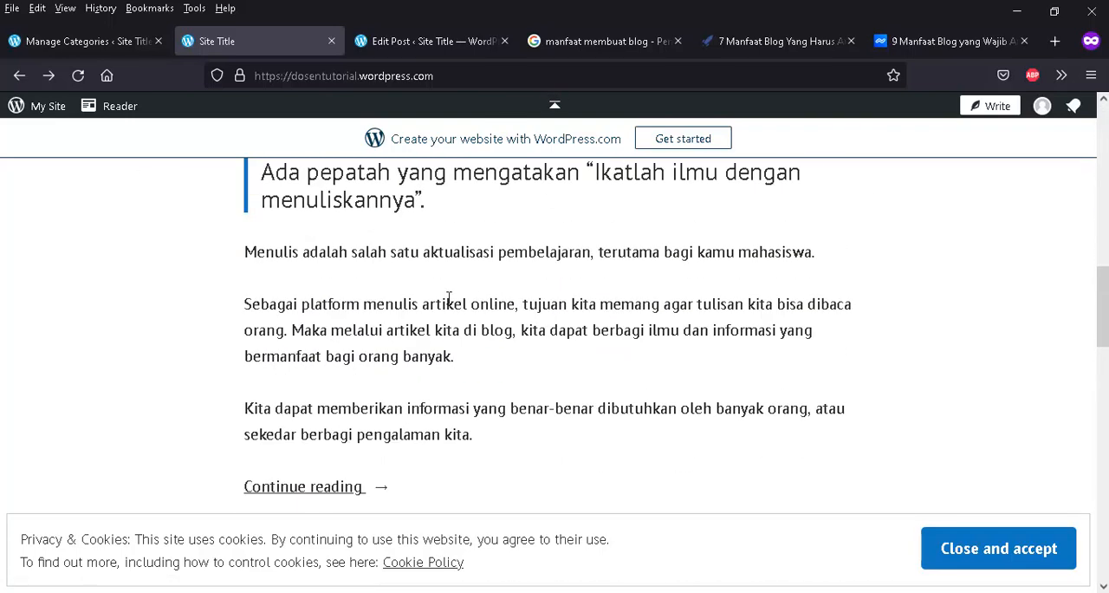
{"action": "scroll", "coordinate": [416, 299], "scroll_direction": "up", "scroll_amount": 1}
{"action": "scroll", "coordinate": [421, 307], "scroll_direction": "down", "scroll_amount": 3}
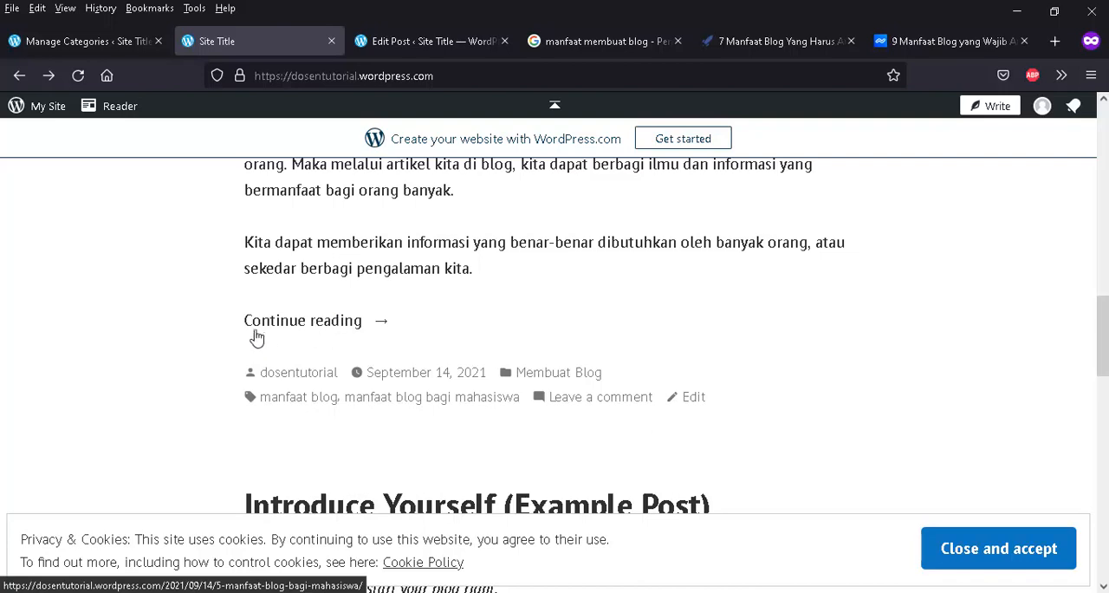
{"action": "scroll", "coordinate": [335, 326], "scroll_direction": "up", "scroll_amount": 5}
{"action": "scroll", "coordinate": [337, 319], "scroll_direction": "up", "scroll_amount": 5}
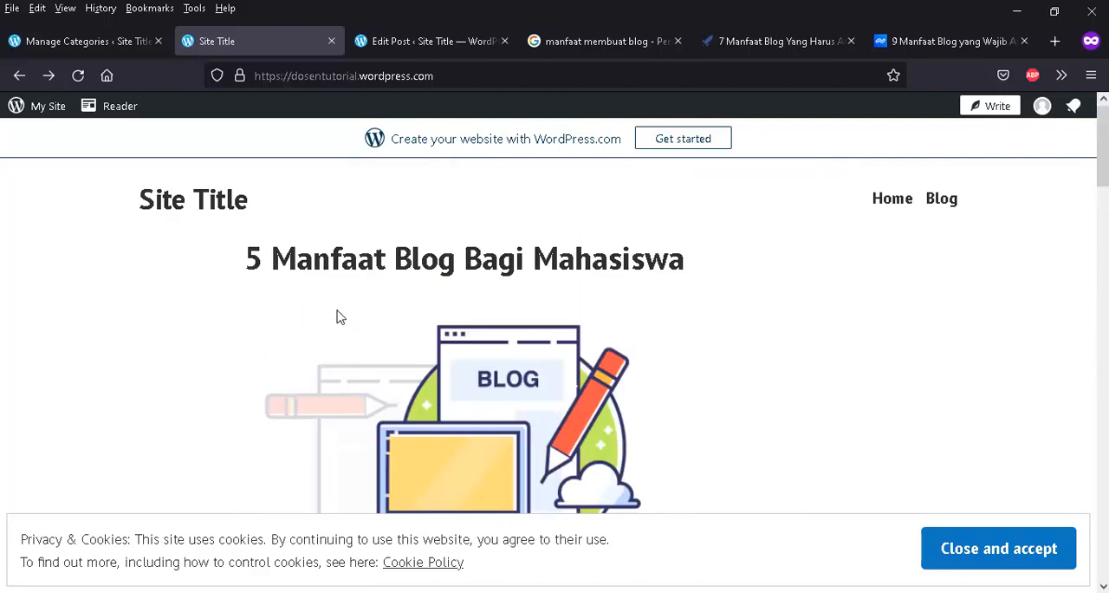
- Open the post "5 Manfaat Blog Bagi Mahasiswa" in a new tab and view its full text
{"action": "right_click", "coordinate": [351, 267]}
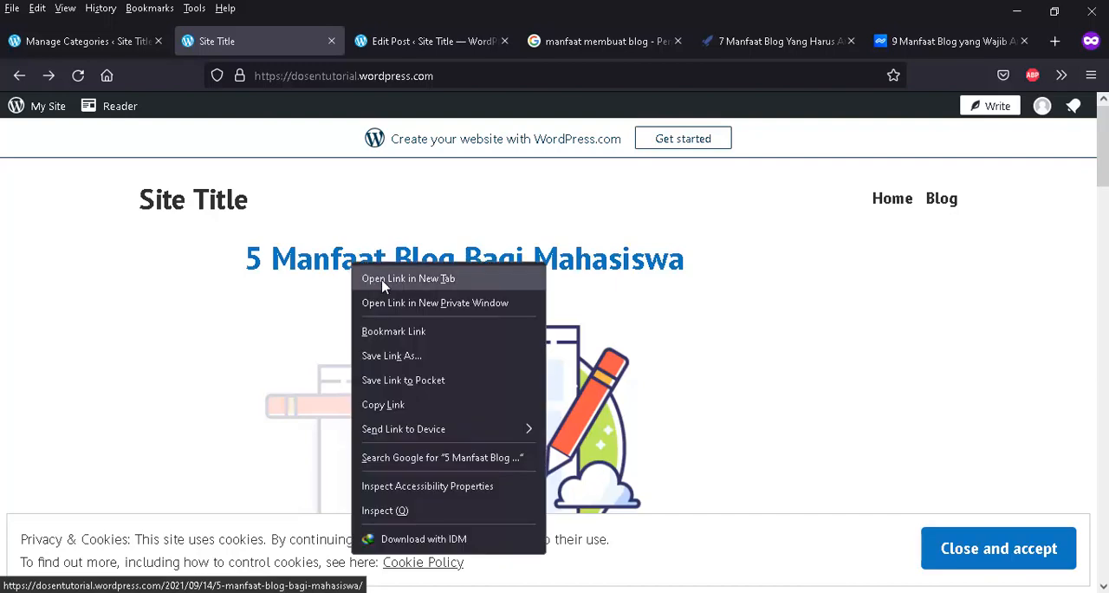
{"action": "left_click", "coordinate": [383, 279]}
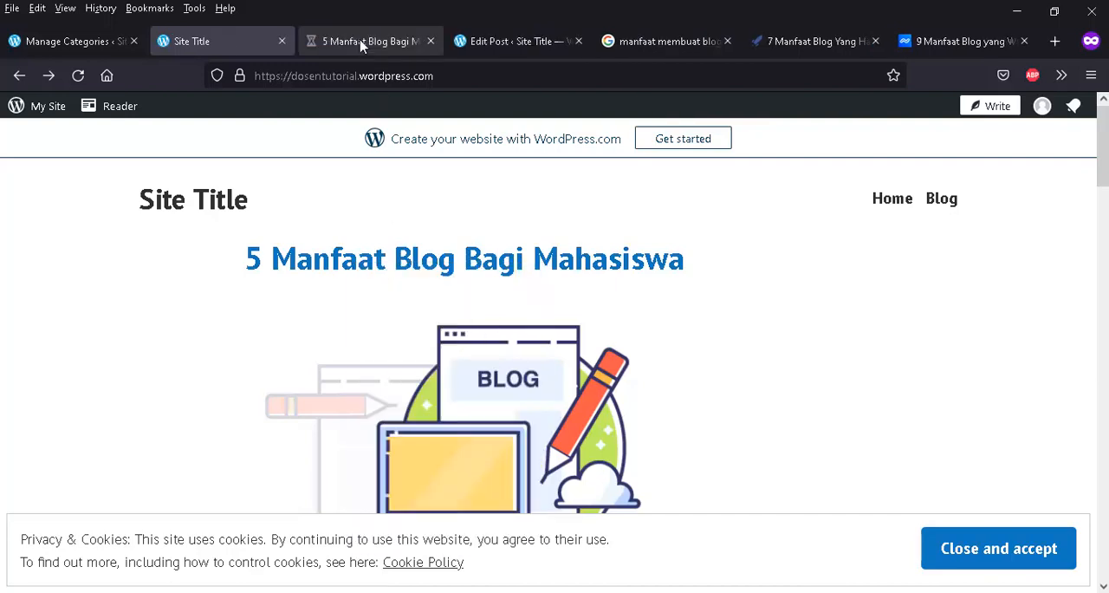
{"action": "left_click", "coordinate": [360, 43]}
{"action": "scroll", "coordinate": [564, 347], "scroll_direction": "down", "scroll_amount": 15}
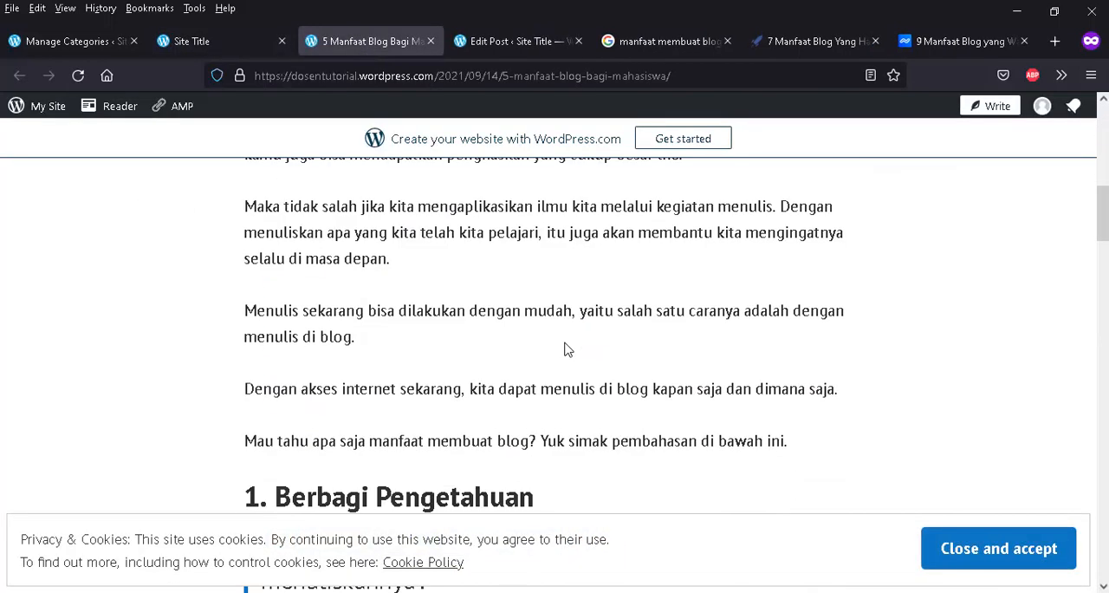
{"action": "scroll", "coordinate": [564, 347], "scroll_direction": "down", "scroll_amount": 15}
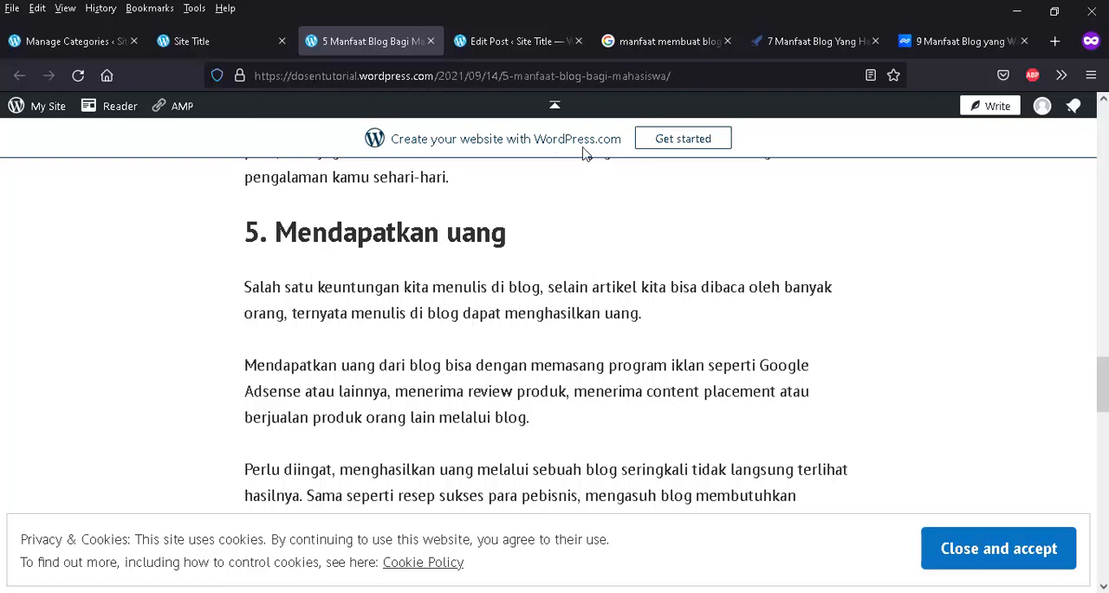
- Examine the post's own web address and the article text around sections 4 and 5
{"action": "left_click", "coordinate": [717, 77]}
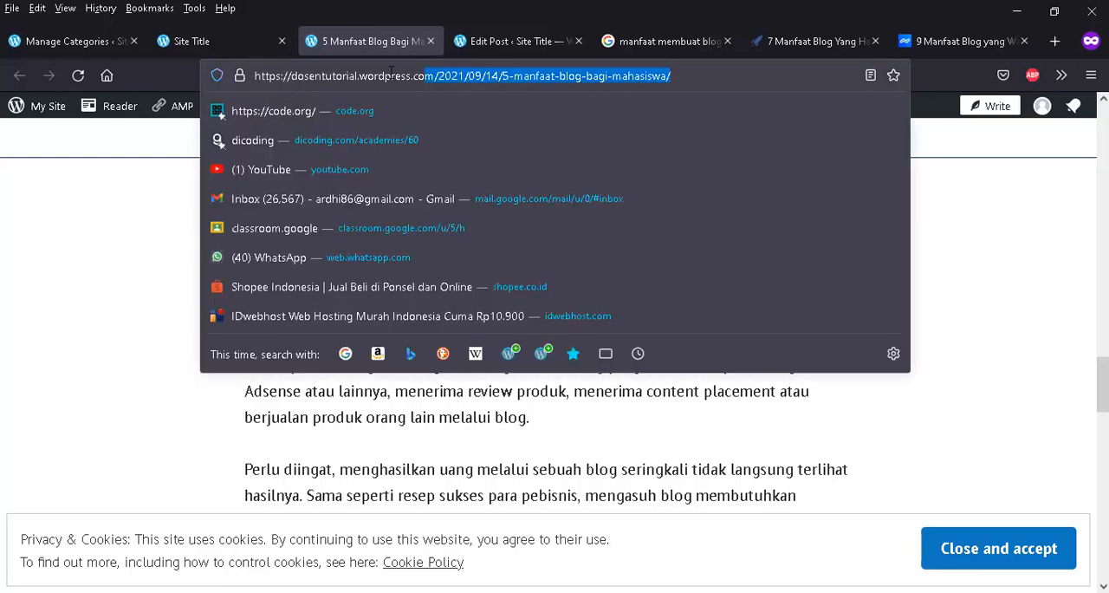
{"action": "left_click", "coordinate": [256, 81]}
{"action": "left_click_drag", "start_coordinate": [257, 78], "coordinate": [738, 87]}
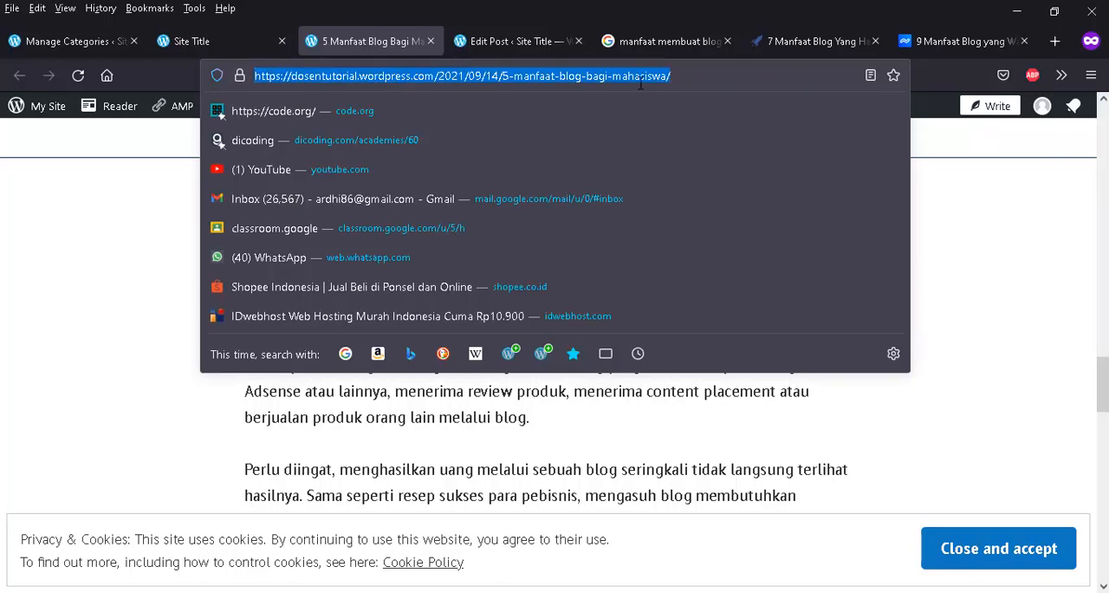
{"action": "left_click", "coordinate": [968, 233]}
{"action": "scroll", "coordinate": [606, 227], "scroll_direction": "down", "scroll_amount": 3}
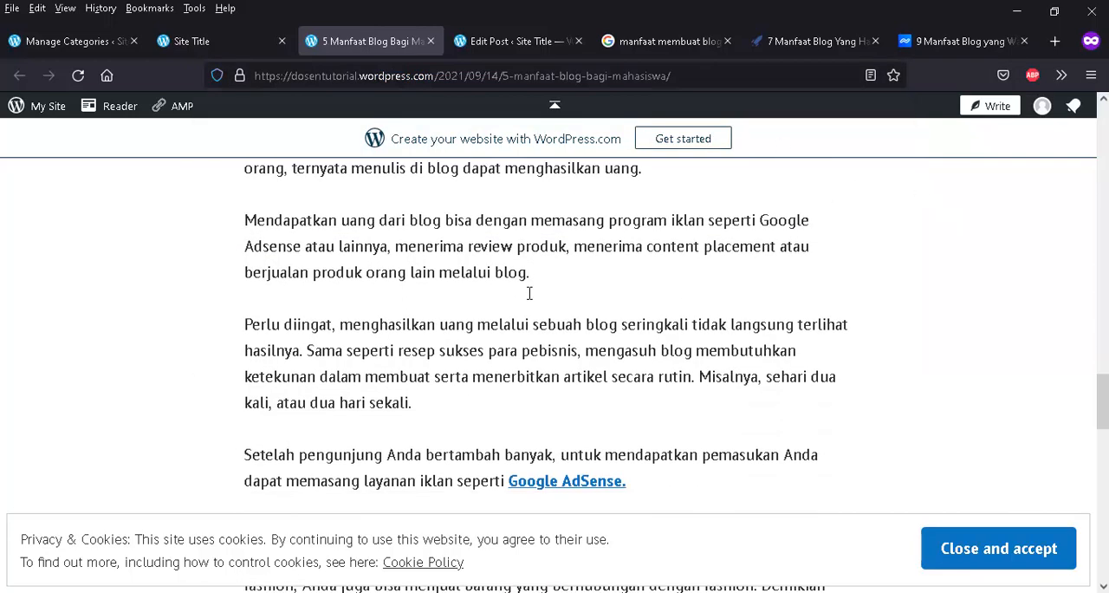
{"action": "scroll", "coordinate": [529, 294], "scroll_direction": "down", "scroll_amount": 10}
{"action": "scroll", "coordinate": [529, 298], "scroll_direction": "up", "scroll_amount": 15}
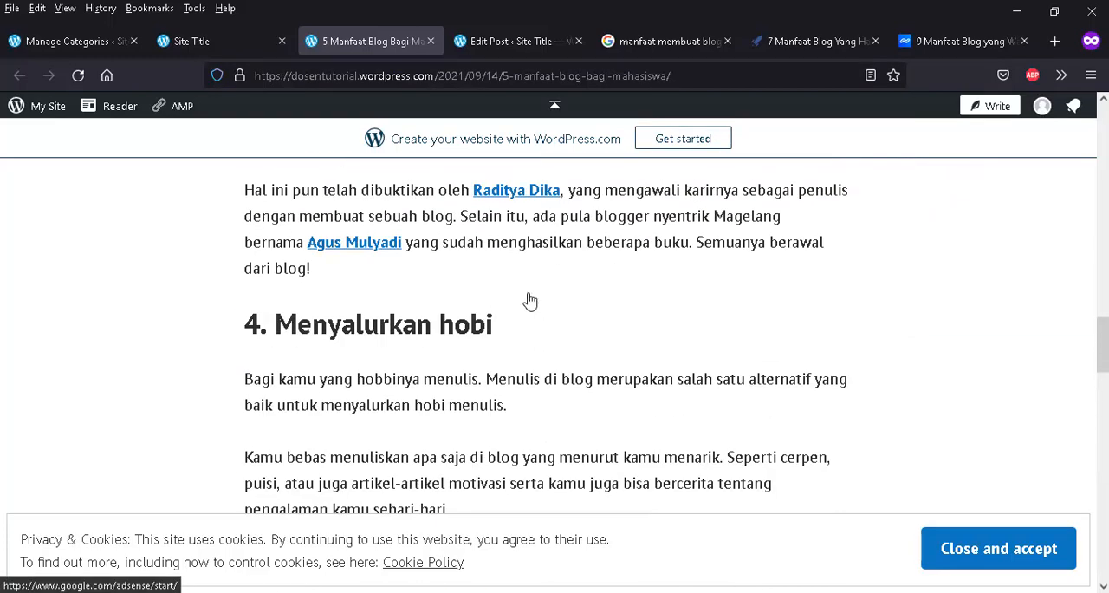
{"action": "scroll", "coordinate": [530, 301], "scroll_direction": "up", "scroll_amount": 10}
- Return to the blog's home page and review the shortened post with its Continue reading link
{"action": "left_click", "coordinate": [211, 41]}
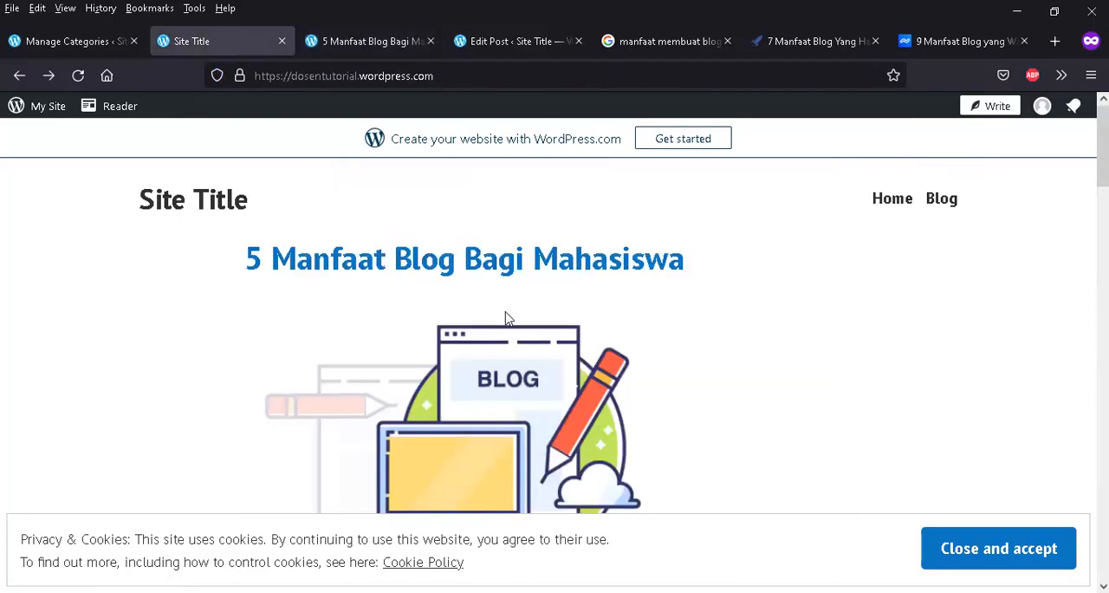
{"action": "scroll", "coordinate": [507, 319], "scroll_direction": "down", "scroll_amount": 15}
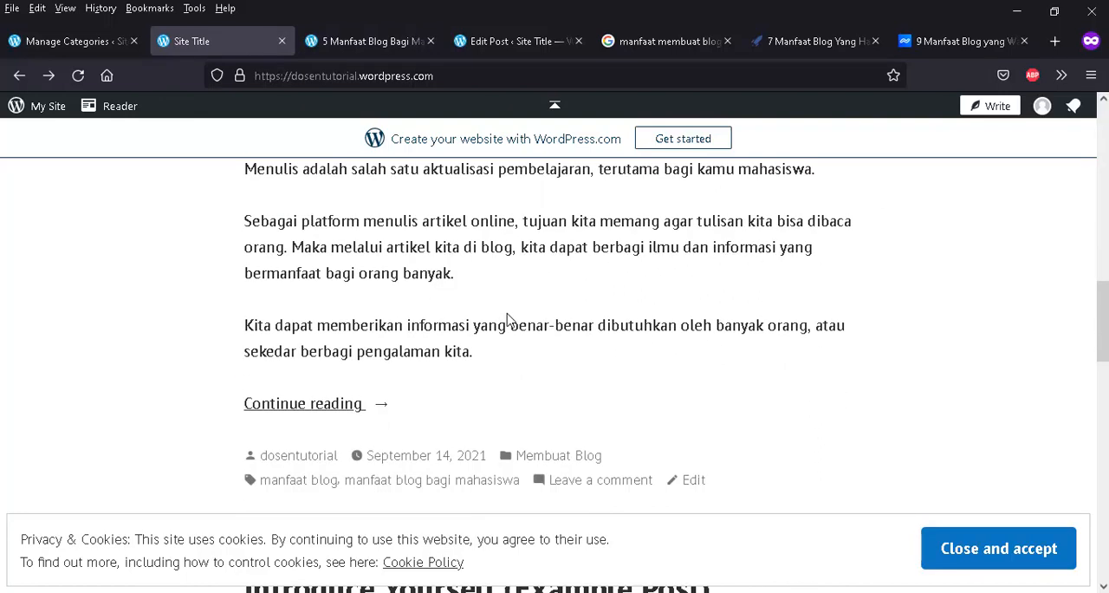
{"action": "left_click", "coordinate": [337, 405]}
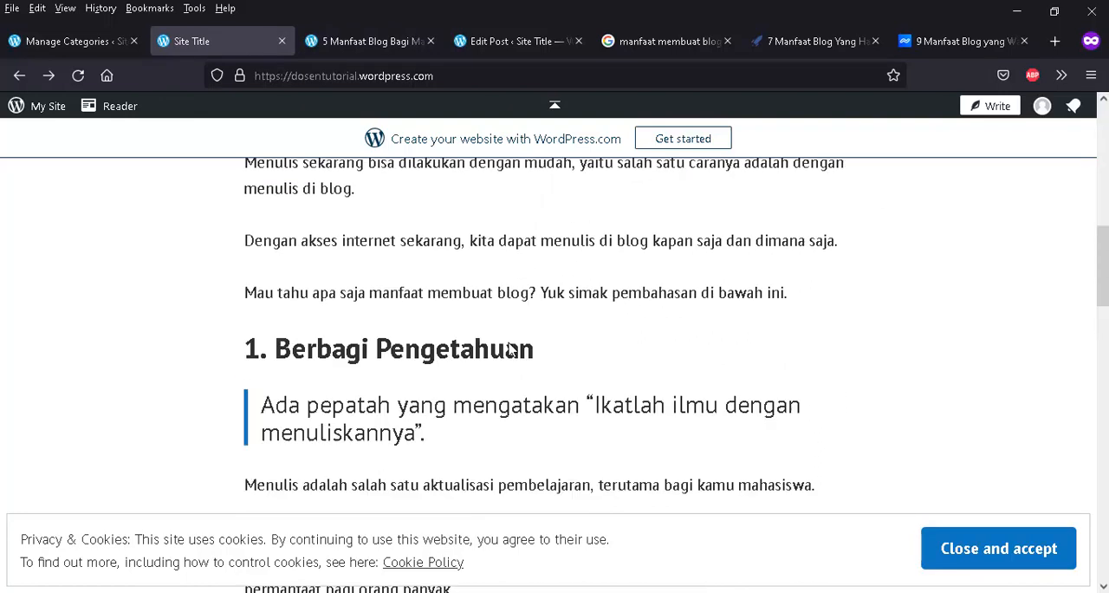
{"action": "scroll", "coordinate": [509, 348], "scroll_direction": "up", "scroll_amount": 10}
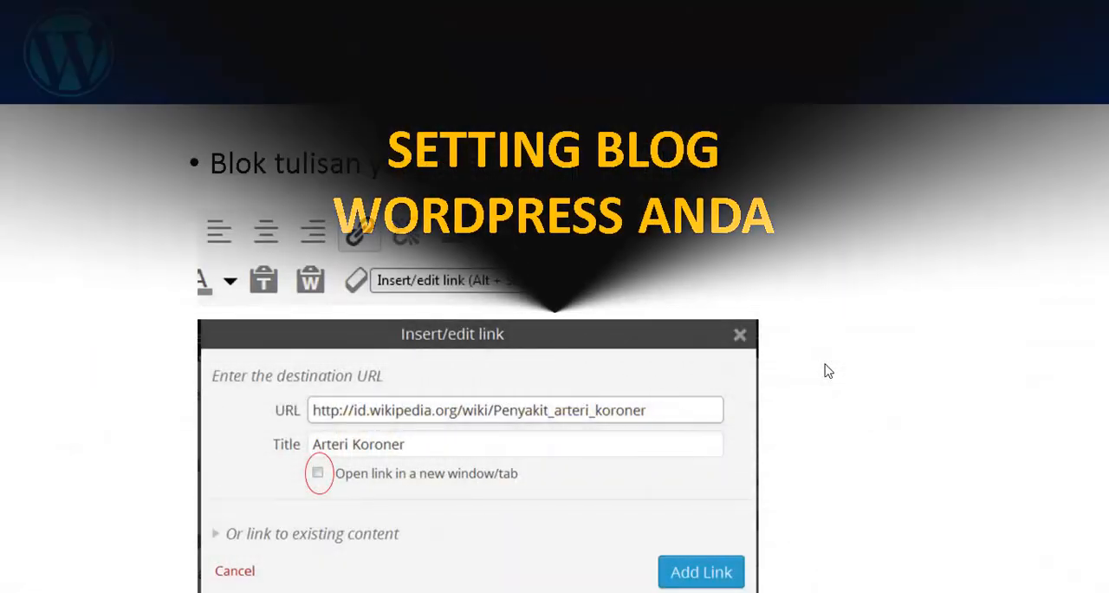
- Switch from the presentation to the post editor in Firefox and locate the bold words "Raditya Dika" under "3. Mengasah kemampuan menulis"
{"action": "key", "text": "super"}
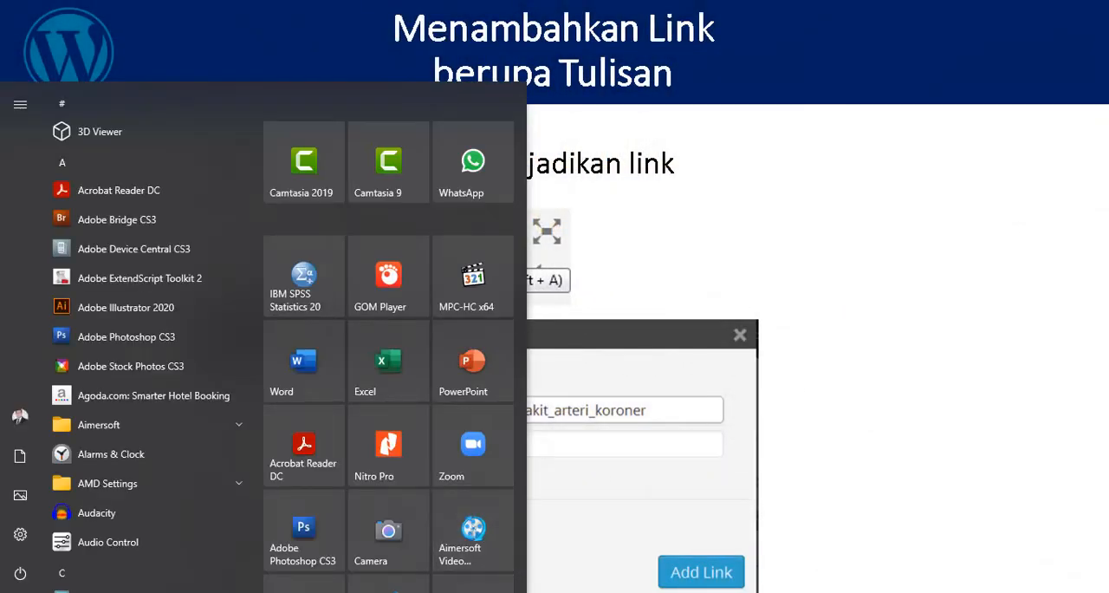
{"action": "left_click", "coordinate": [518, 542]}
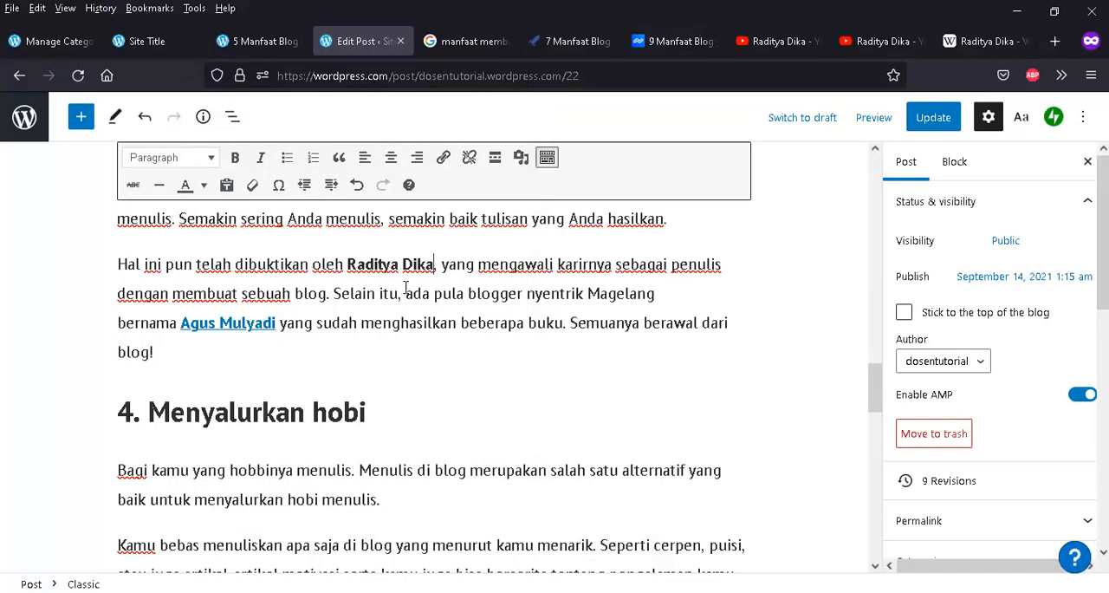
{"action": "scroll", "coordinate": [412, 316], "scroll_direction": "up", "scroll_amount": 4}
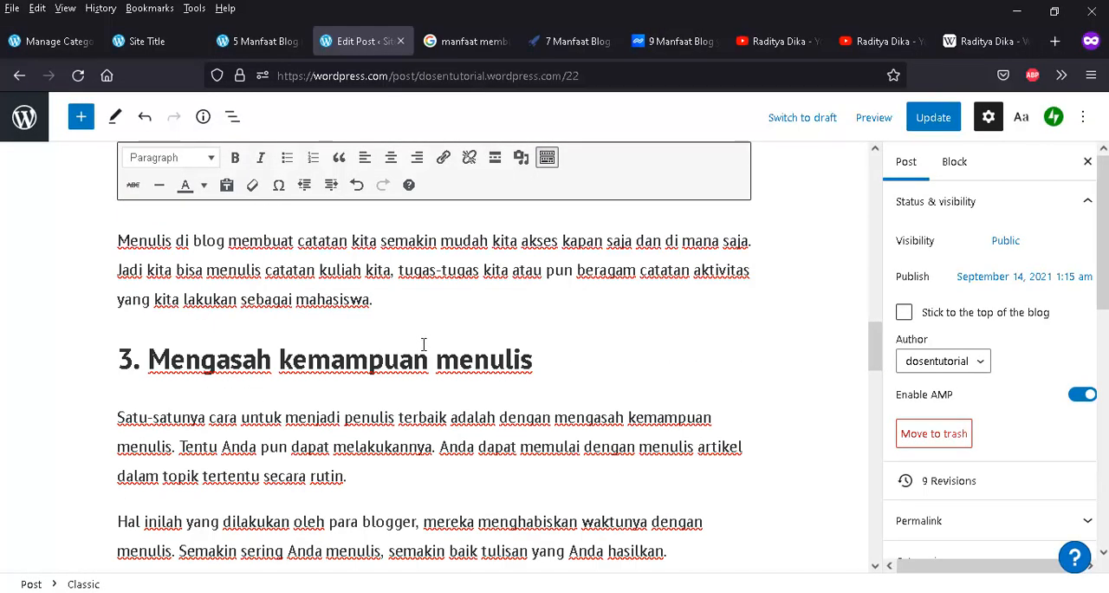
{"action": "scroll", "coordinate": [368, 310], "scroll_direction": "up", "scroll_amount": 20}
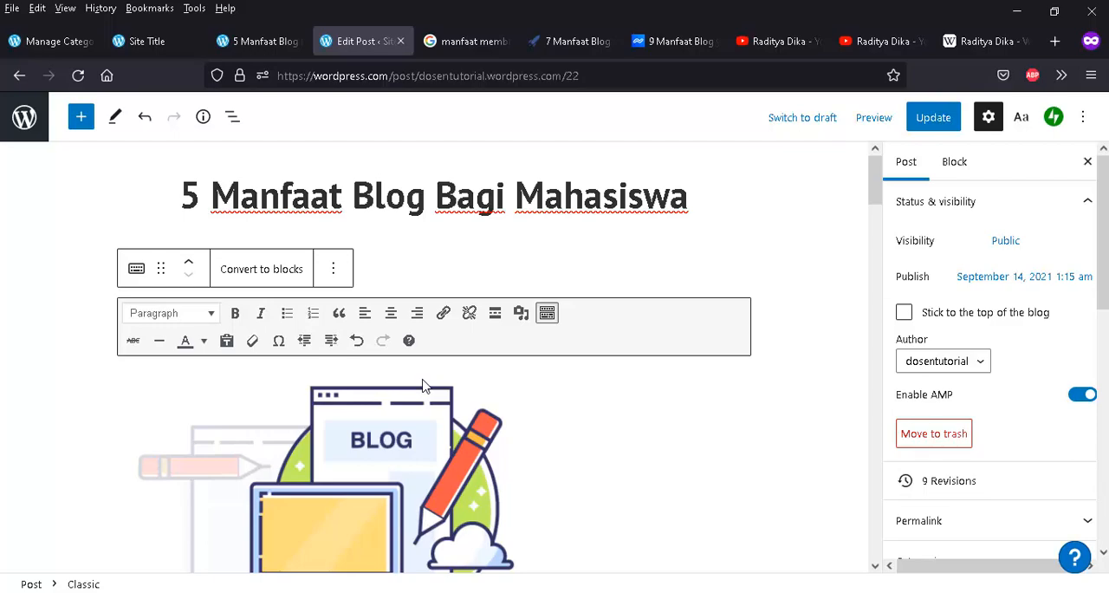
{"action": "scroll", "coordinate": [423, 386], "scroll_direction": "down", "scroll_amount": 15}
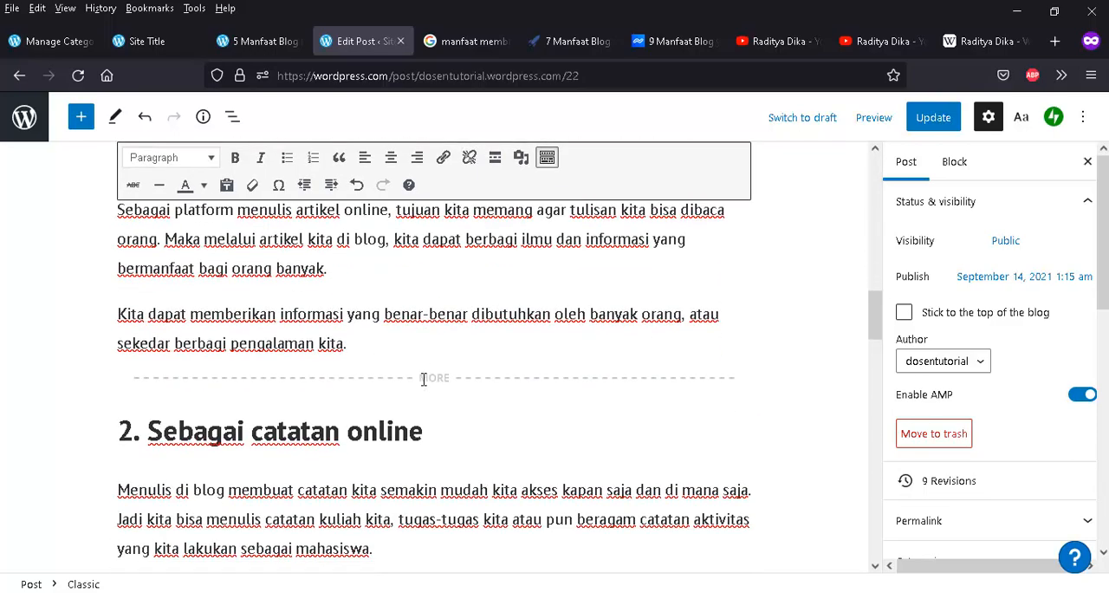
{"action": "scroll", "coordinate": [424, 379], "scroll_direction": "down", "scroll_amount": 5}
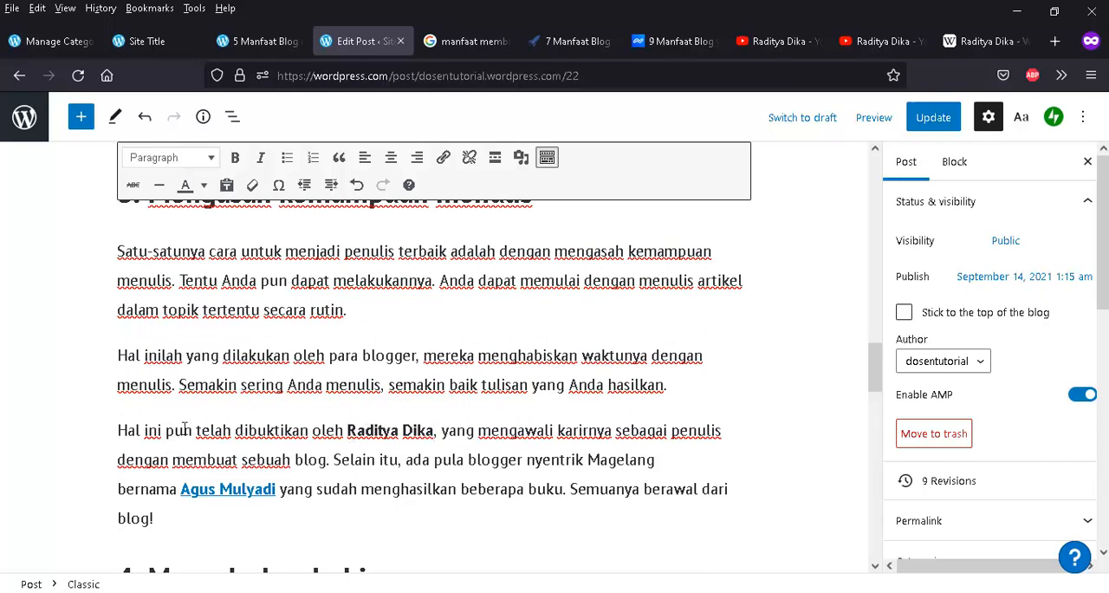
{"action": "scroll", "coordinate": [327, 418], "scroll_direction": "down", "scroll_amount": 3}
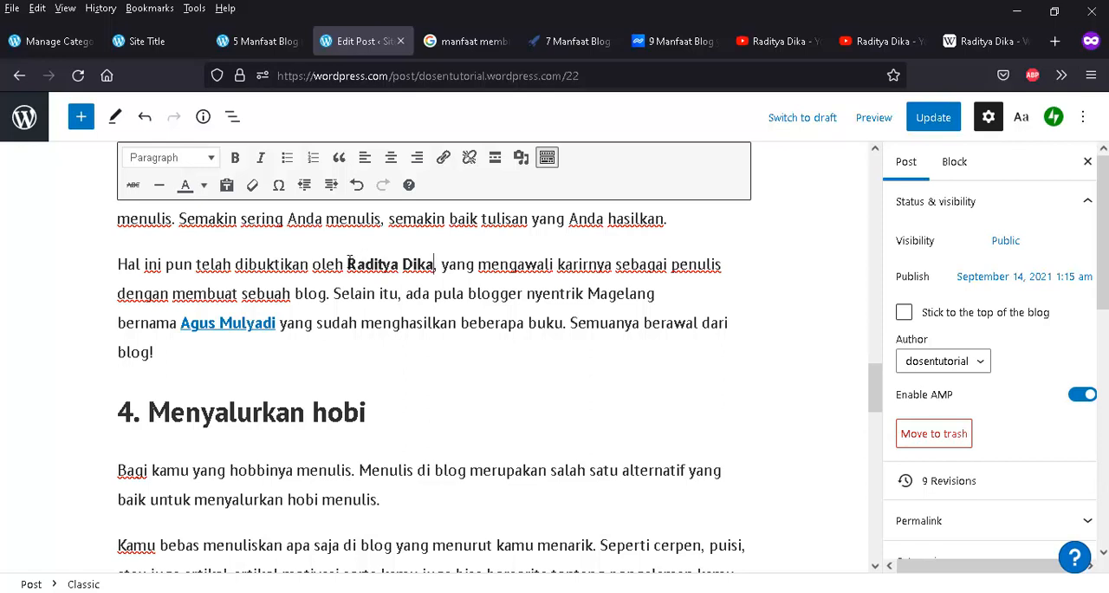
{"action": "left_click_drag", "start_coordinate": [349, 264], "coordinate": [434, 259]}
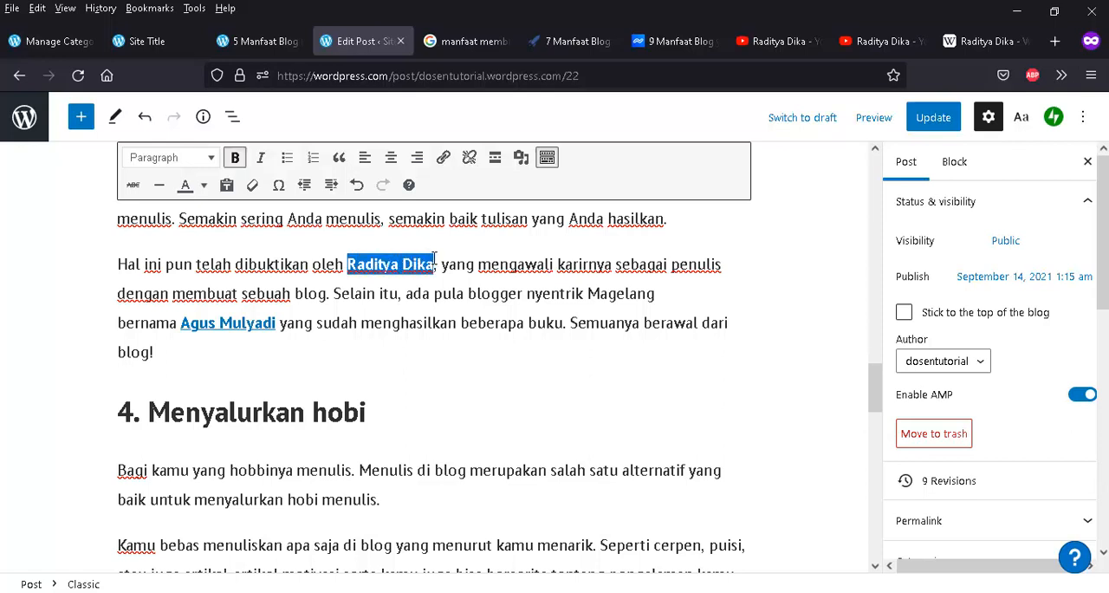
{"action": "left_click", "coordinate": [399, 264]}
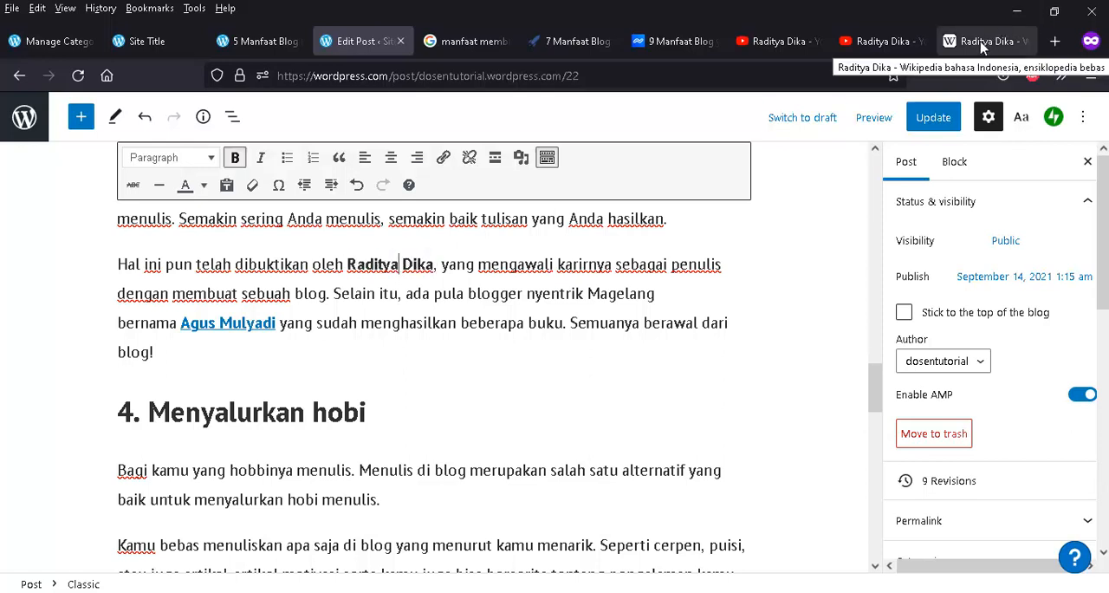
- In the Wikipedia tab, return to the Google results for "wikipedia.com raditya dika" and open the Indonesian article on Raditya Dika
{"action": "left_click", "coordinate": [984, 45]}
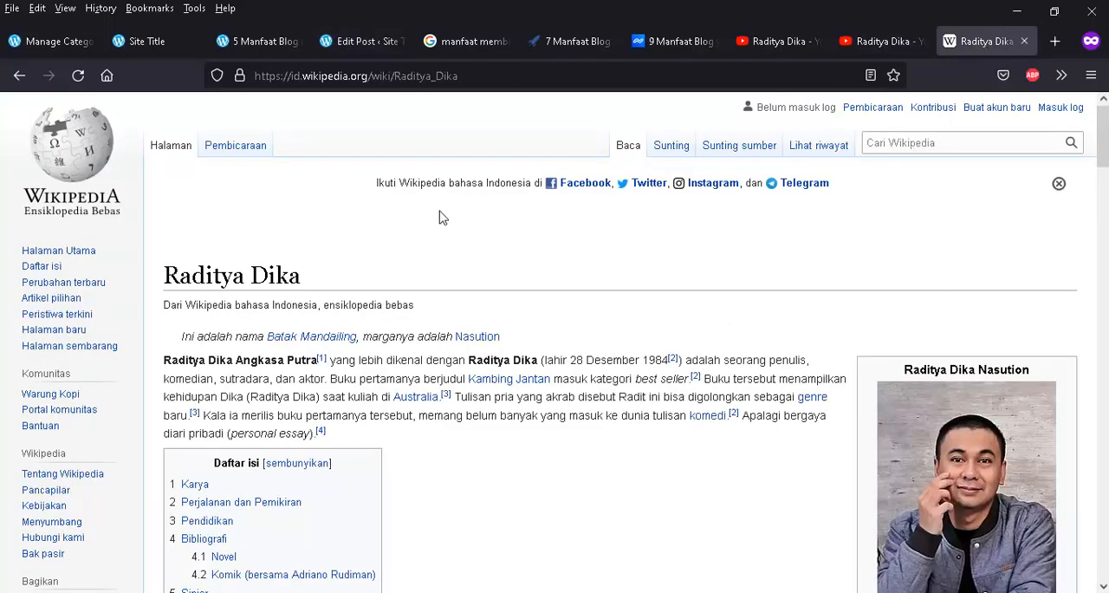
{"action": "left_click", "coordinate": [19, 76]}
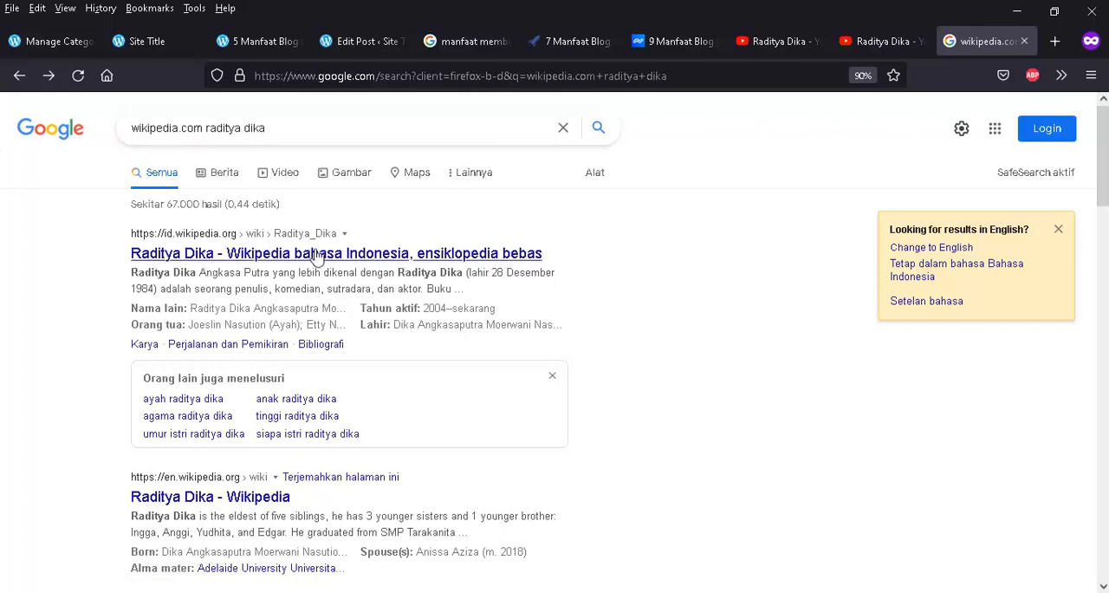
{"action": "left_click", "coordinate": [349, 254]}
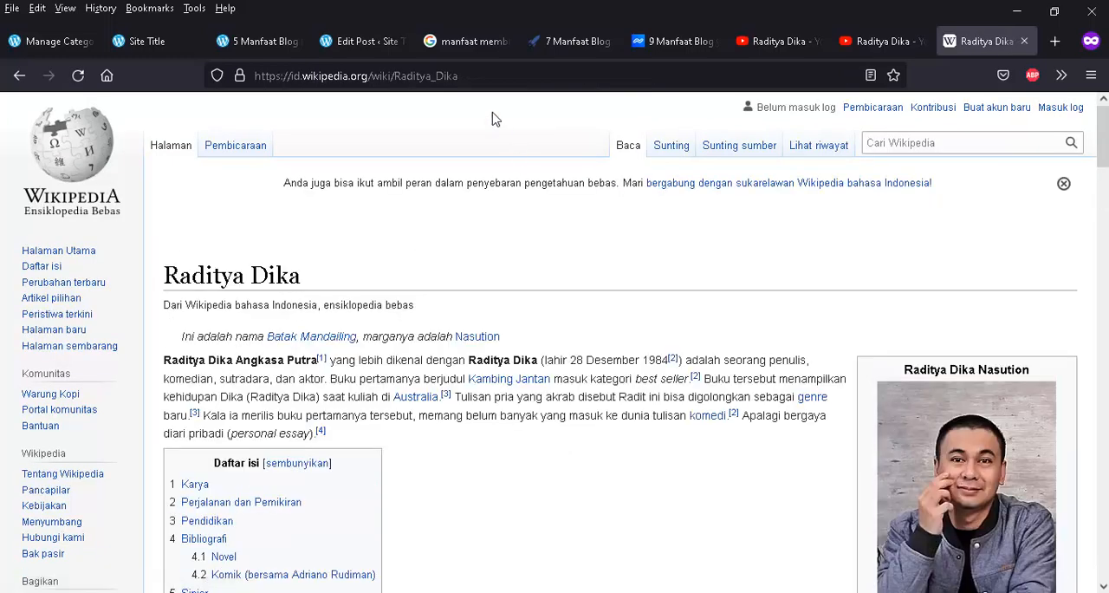
- Skim the Wikipedia article on Raditya Dika and highlight its web address
{"action": "scroll", "coordinate": [376, 219], "scroll_direction": "down", "scroll_amount": 3}
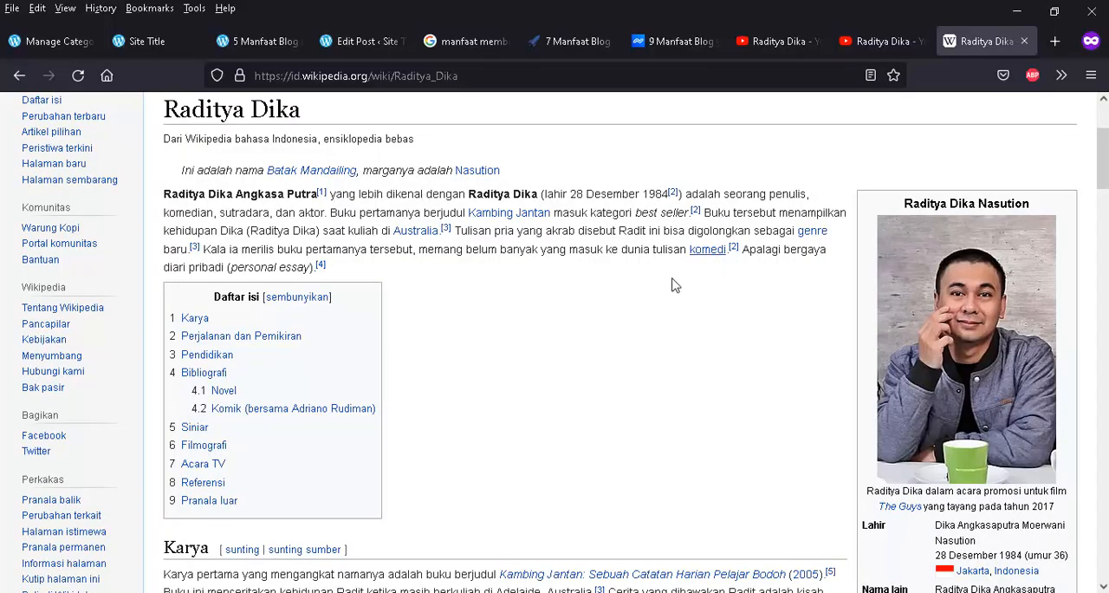
{"action": "scroll", "coordinate": [669, 286], "scroll_direction": "down", "scroll_amount": 20}
{"action": "scroll", "coordinate": [661, 302], "scroll_direction": "up", "scroll_amount": 20}
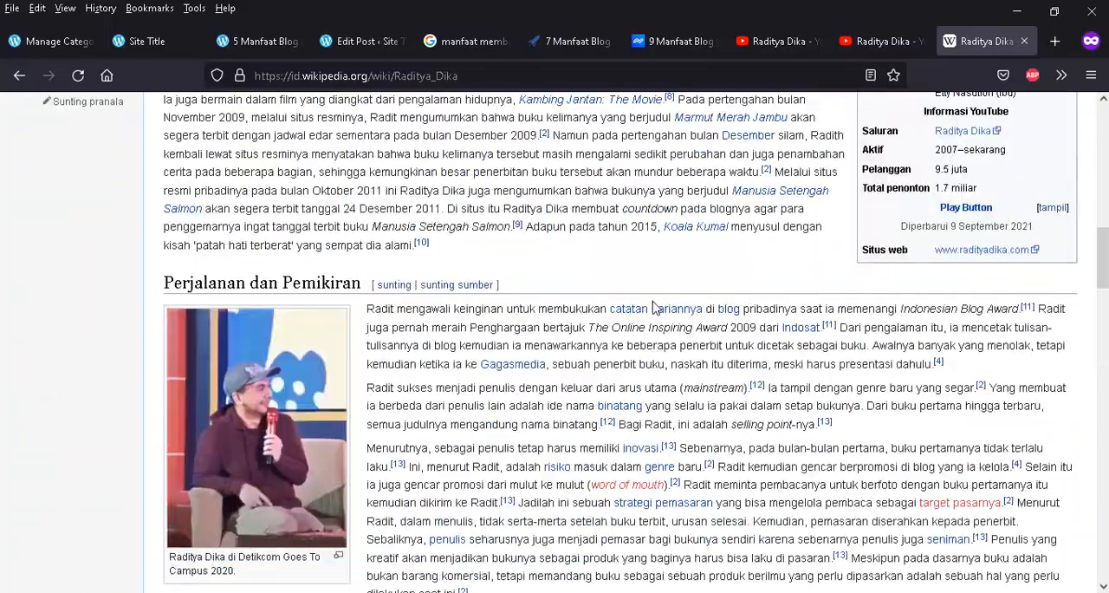
{"action": "left_click", "coordinate": [477, 76]}
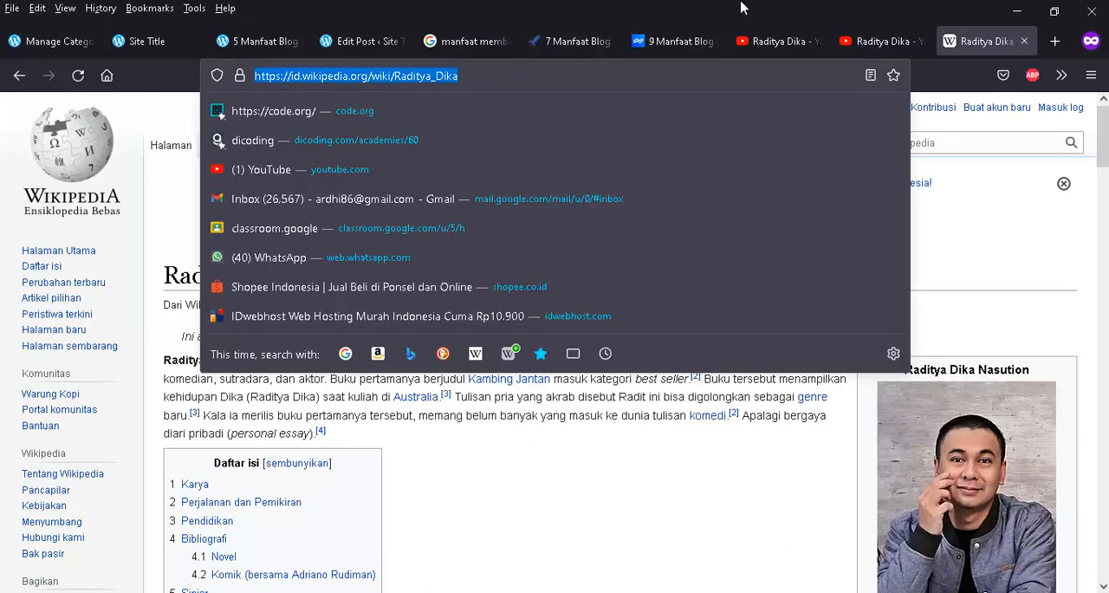
{"action": "key", "text": "Escape"}
- Switch to Raditya Dika's YouTube channel and highlight its web address as another possible link target
{"action": "left_click", "coordinate": [878, 43]}
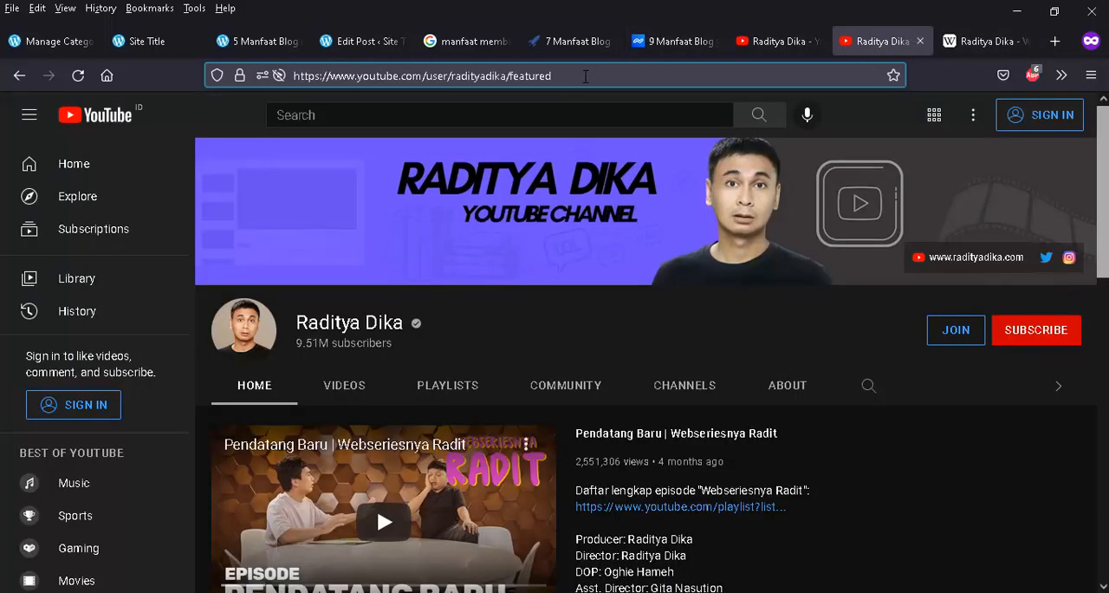
{"action": "left_click_drag", "start_coordinate": [585, 76], "coordinate": [222, 87]}
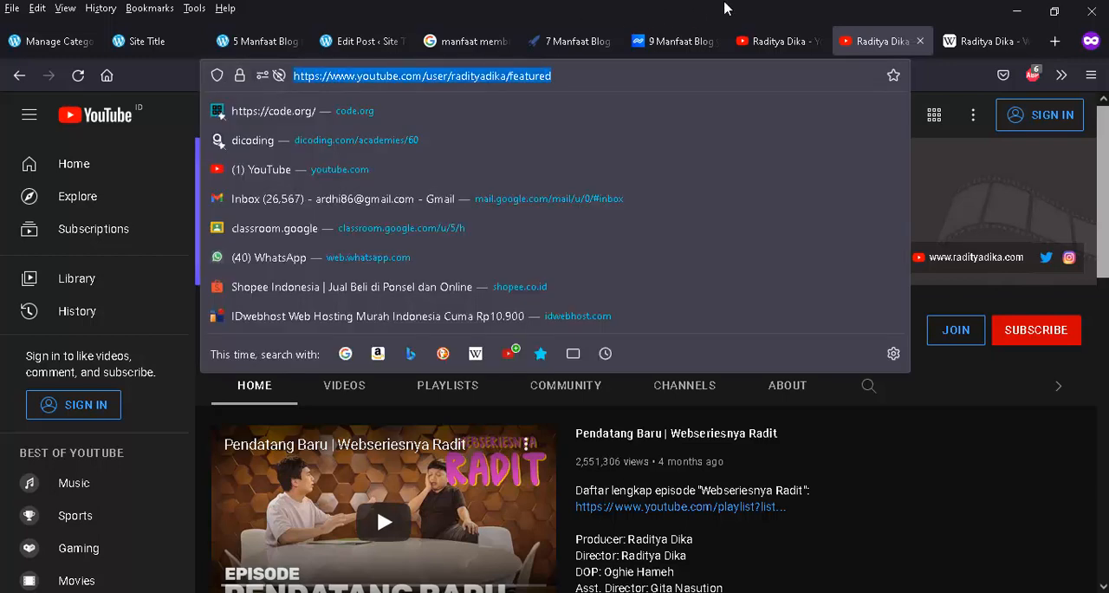
{"action": "key", "text": "Escape"}
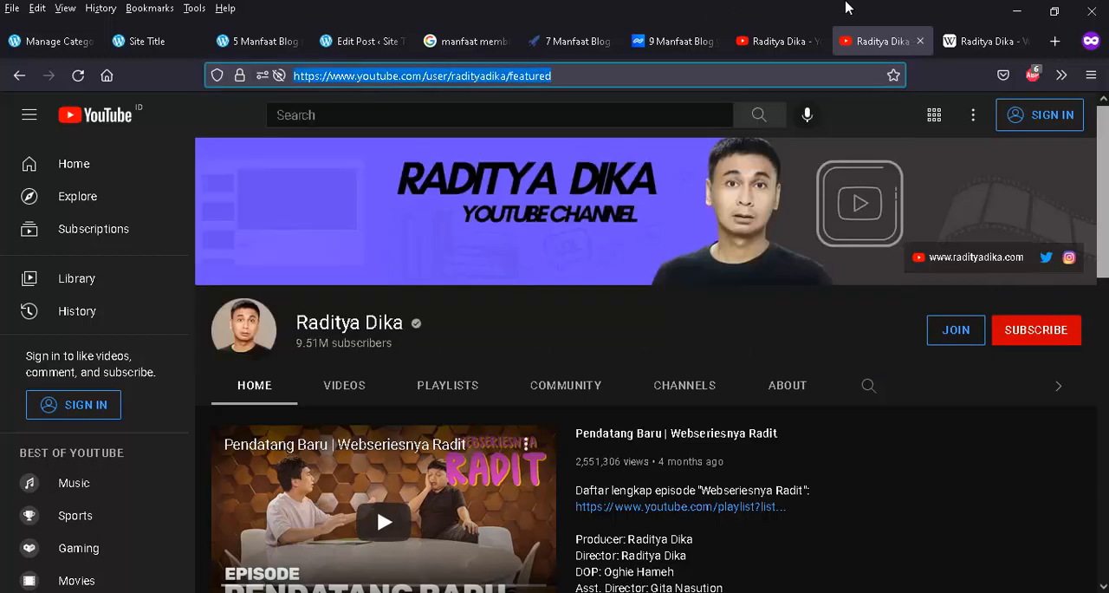
- Copy the web address of the Wikipedia article on Raditya Dika and return to the post editor
{"action": "left_click", "coordinate": [977, 43]}
{"action": "left_click", "coordinate": [255, 76]}
{"action": "key", "text": "ctrl+c"}
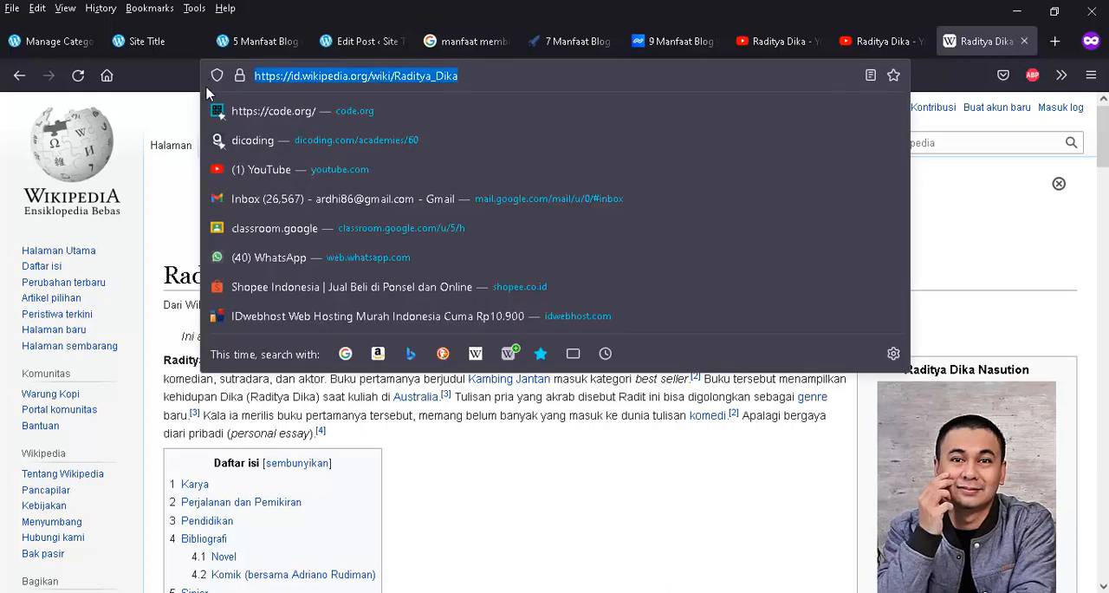
{"action": "left_click", "coordinate": [251, 40]}
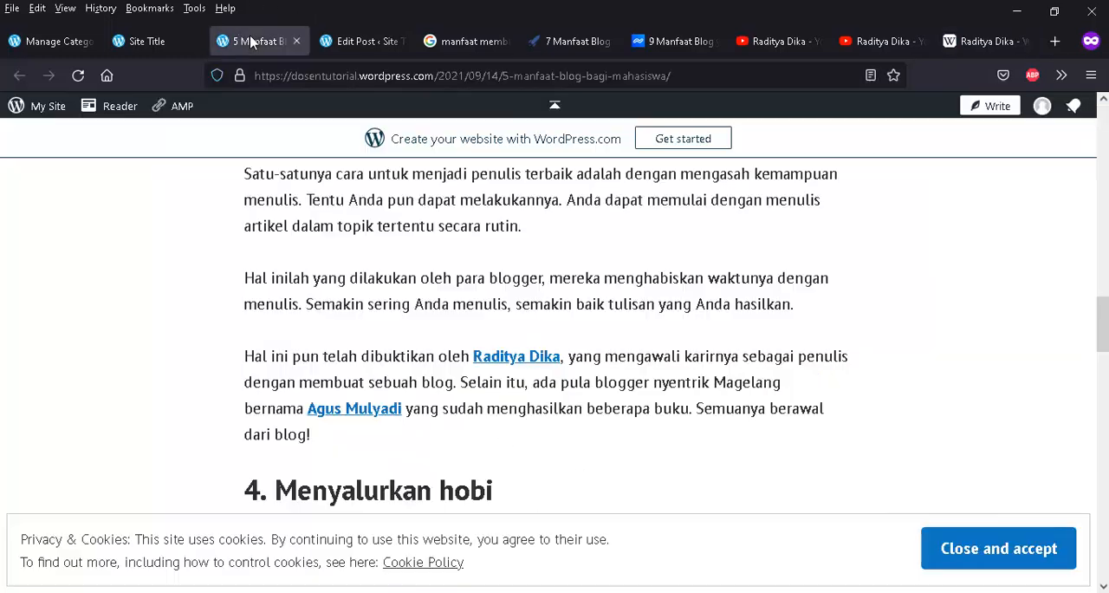
{"action": "left_click", "coordinate": [165, 43]}
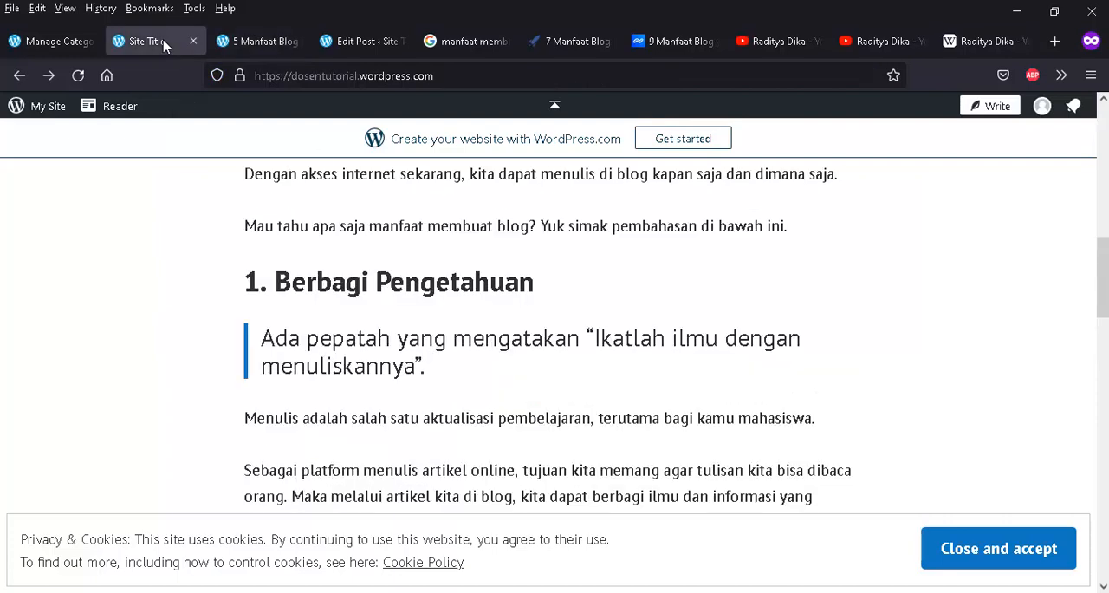
{"action": "left_click", "coordinate": [369, 42]}
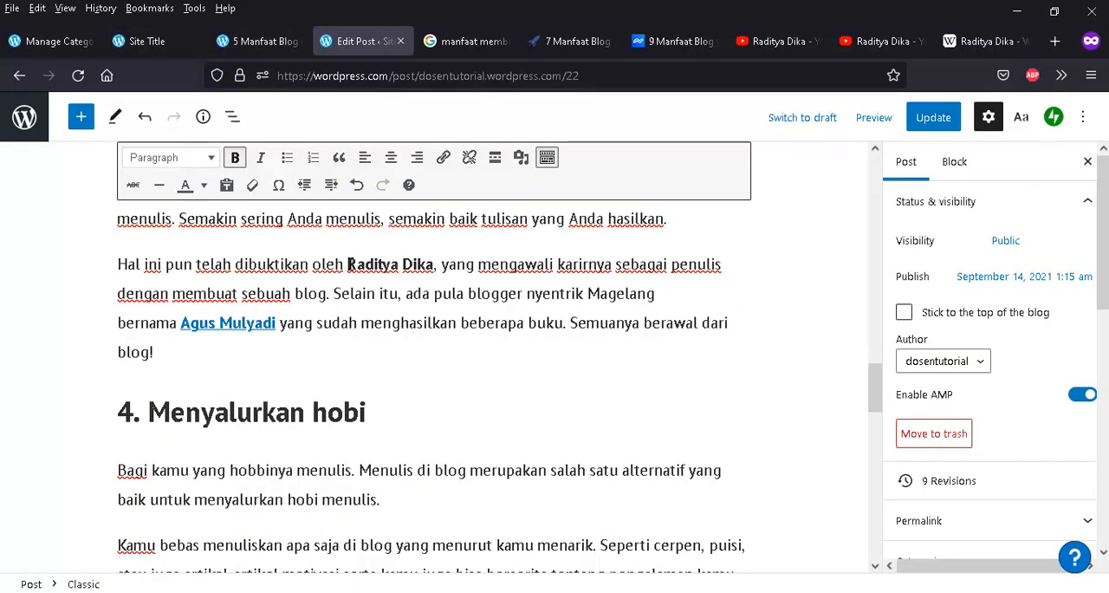
{"action": "left_click_drag", "start_coordinate": [348, 263], "coordinate": [436, 263]}
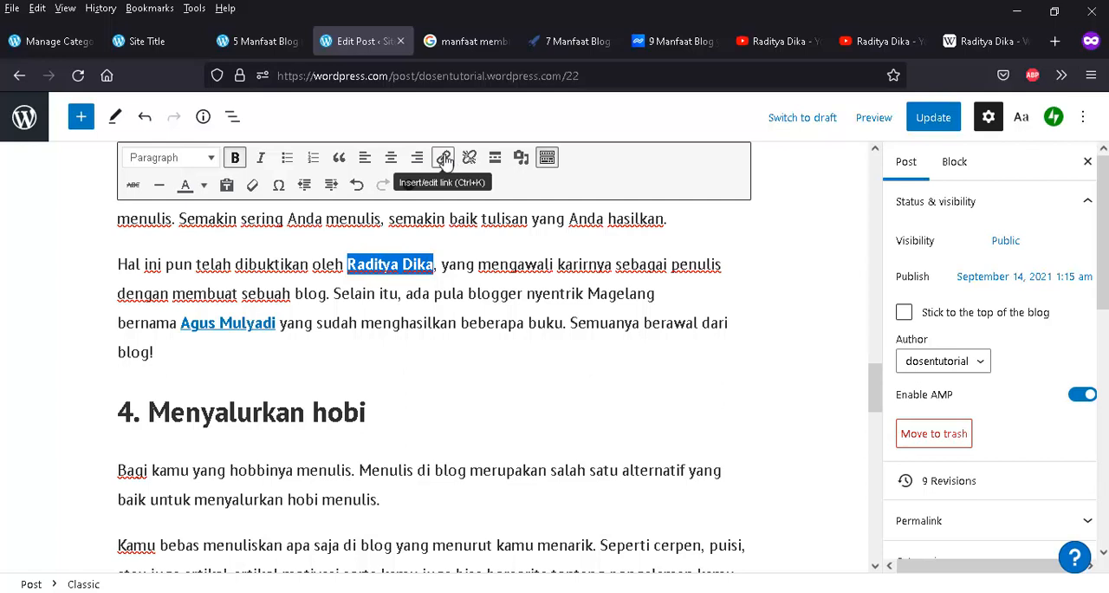
{"action": "left_click", "coordinate": [443, 158]}
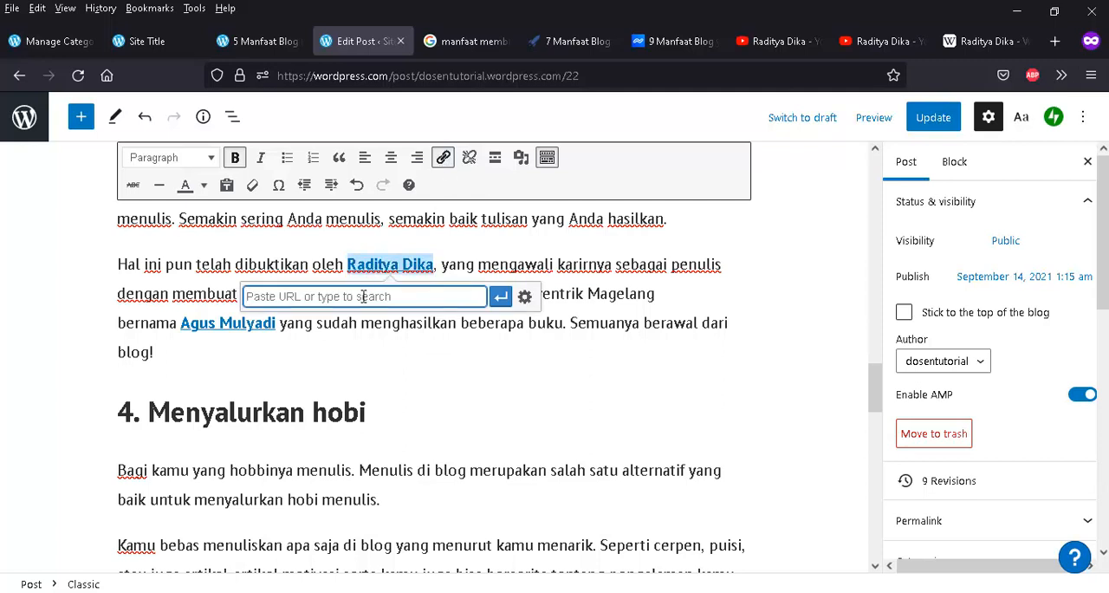
{"action": "key", "text": "ctrl+v"}
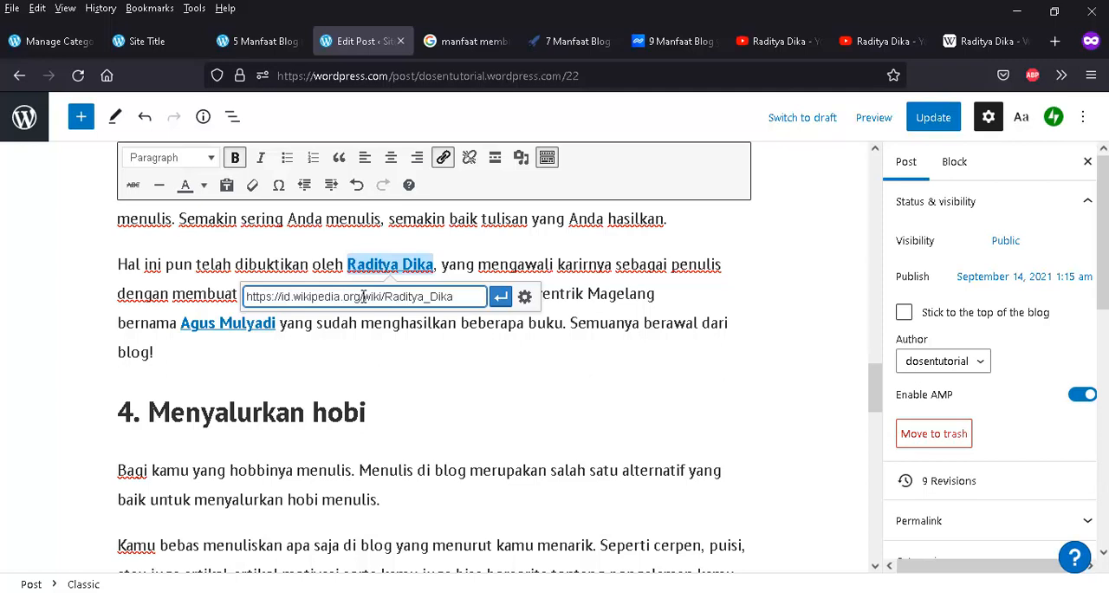
- Open the link options for "Raditya Dika" and set the link to open in a new tab
{"action": "left_click", "coordinate": [525, 297]}
{"action": "key", "text": "ctrl+c"}
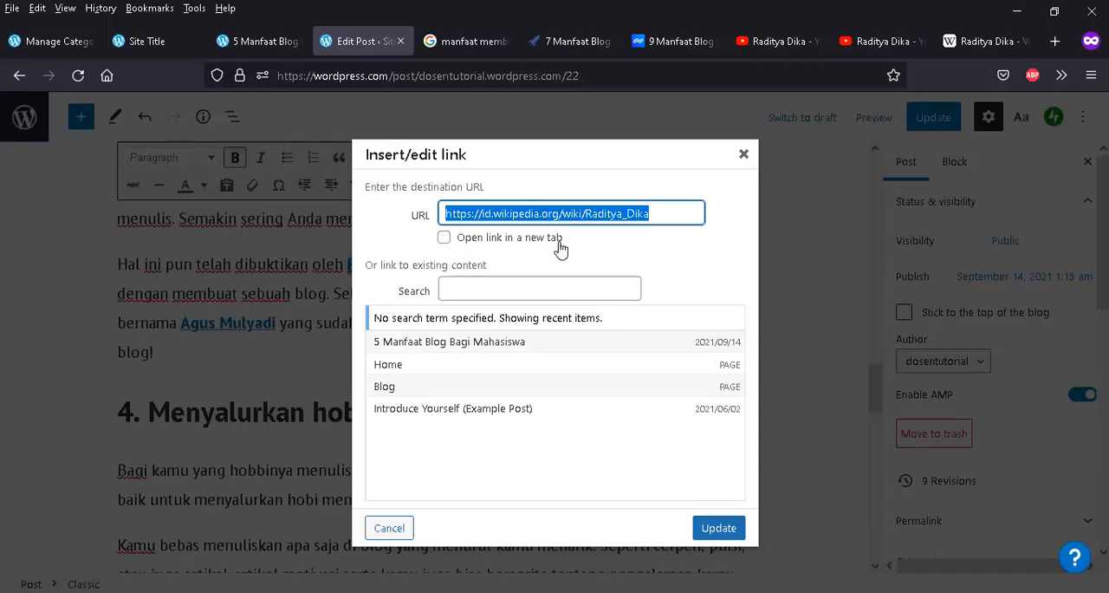
{"action": "left_click", "coordinate": [443, 238]}
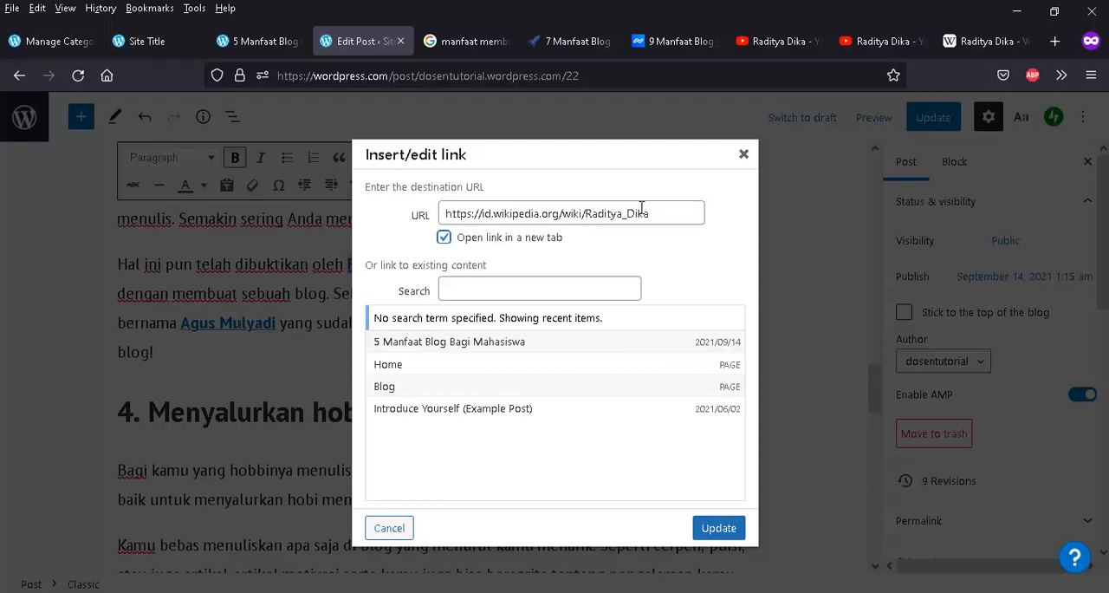
{"action": "left_click", "coordinate": [443, 237]}
{"action": "left_click", "coordinate": [444, 238]}
{"action": "left_click", "coordinate": [394, 370]}
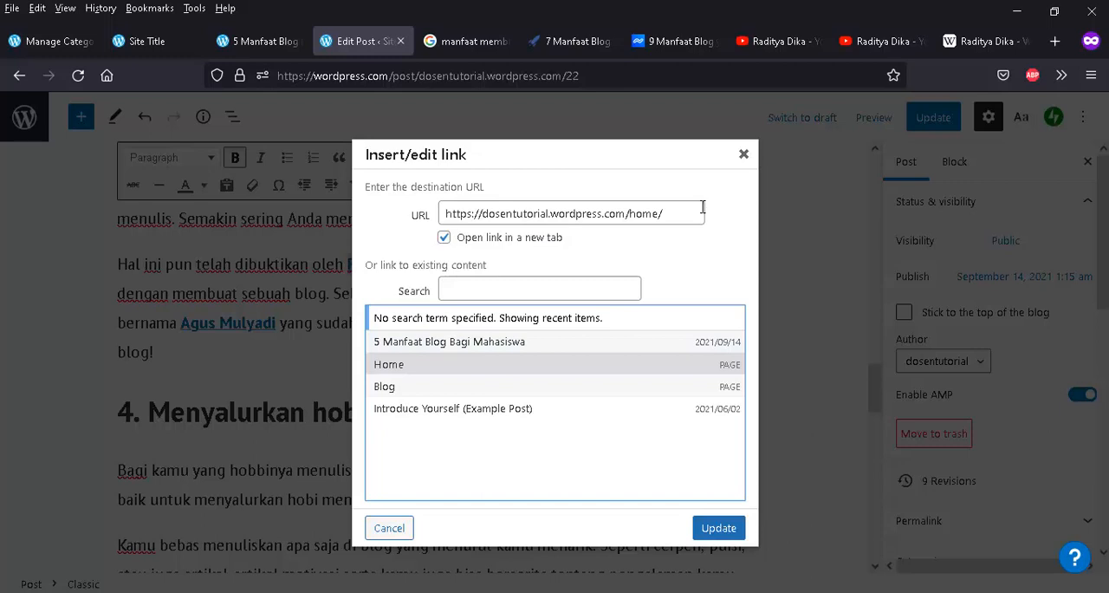
{"action": "left_click_drag", "start_coordinate": [674, 213], "coordinate": [405, 214]}
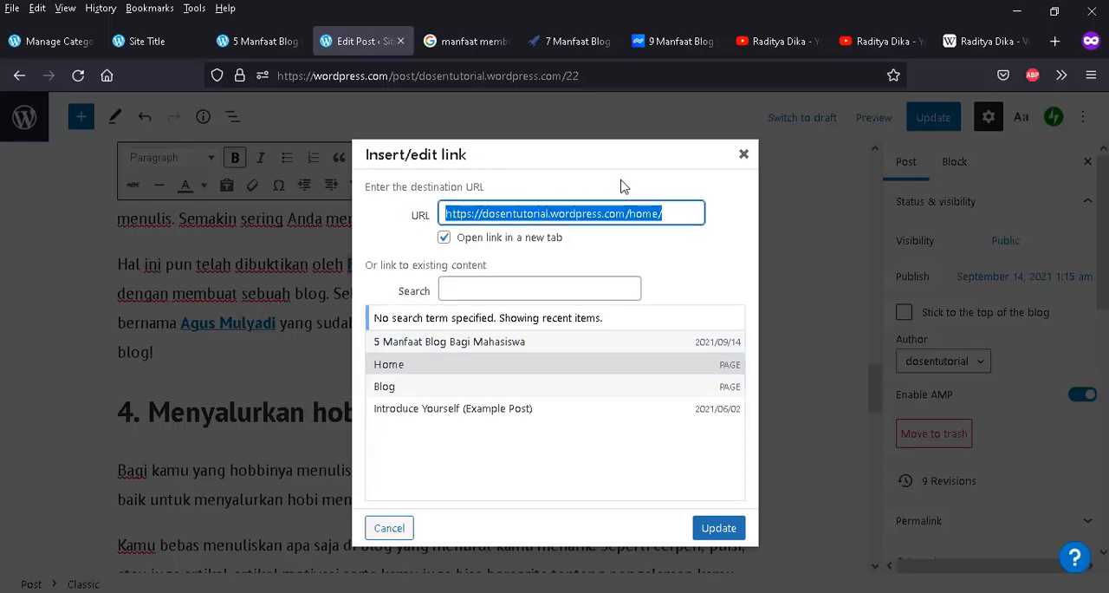
{"action": "key", "text": "ctrl+v"}
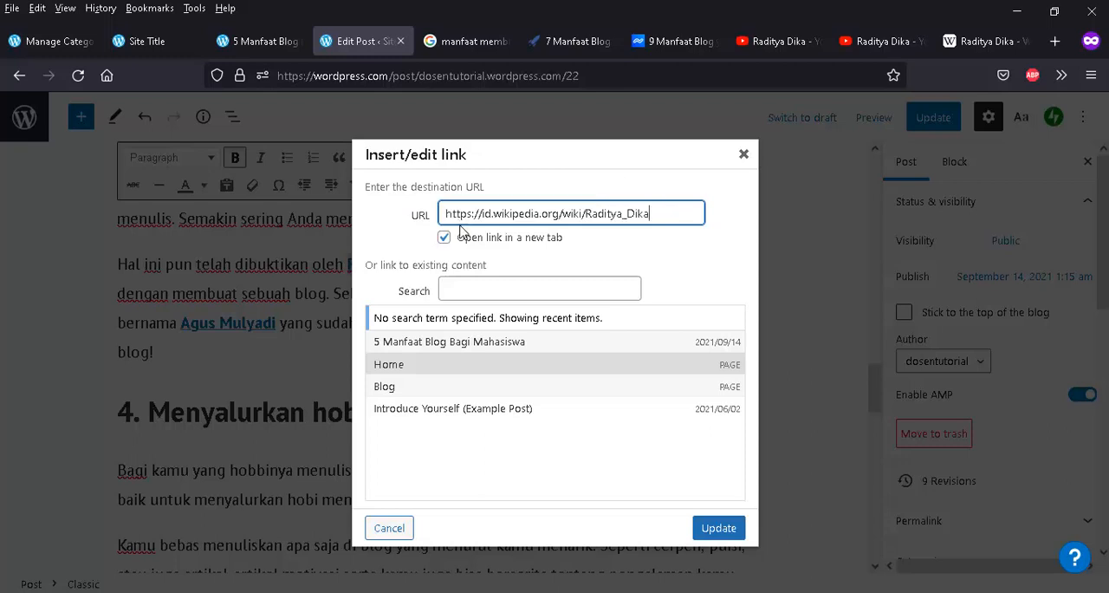
- Apply the link settings to "Raditya Dika" and update the published post
{"action": "left_click", "coordinate": [718, 530]}
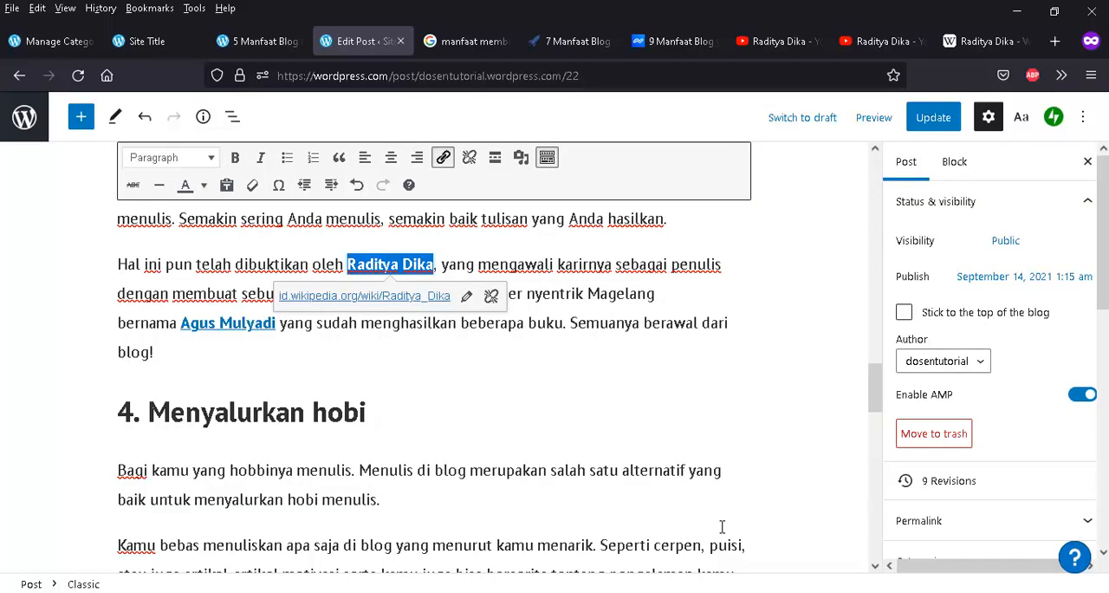
{"action": "left_click", "coordinate": [540, 373]}
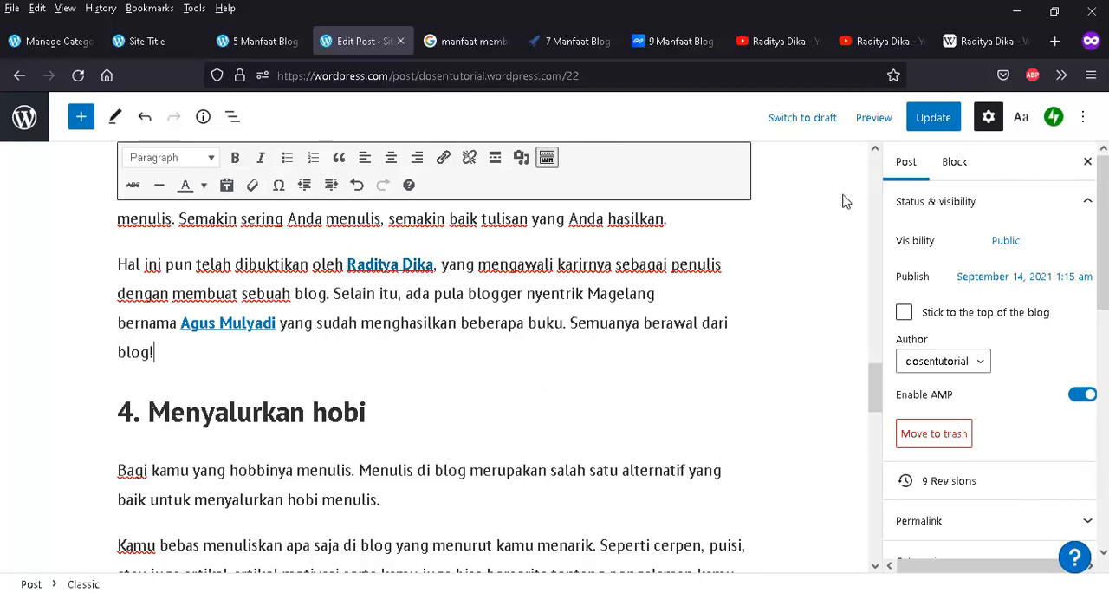
{"action": "left_click", "coordinate": [936, 124]}
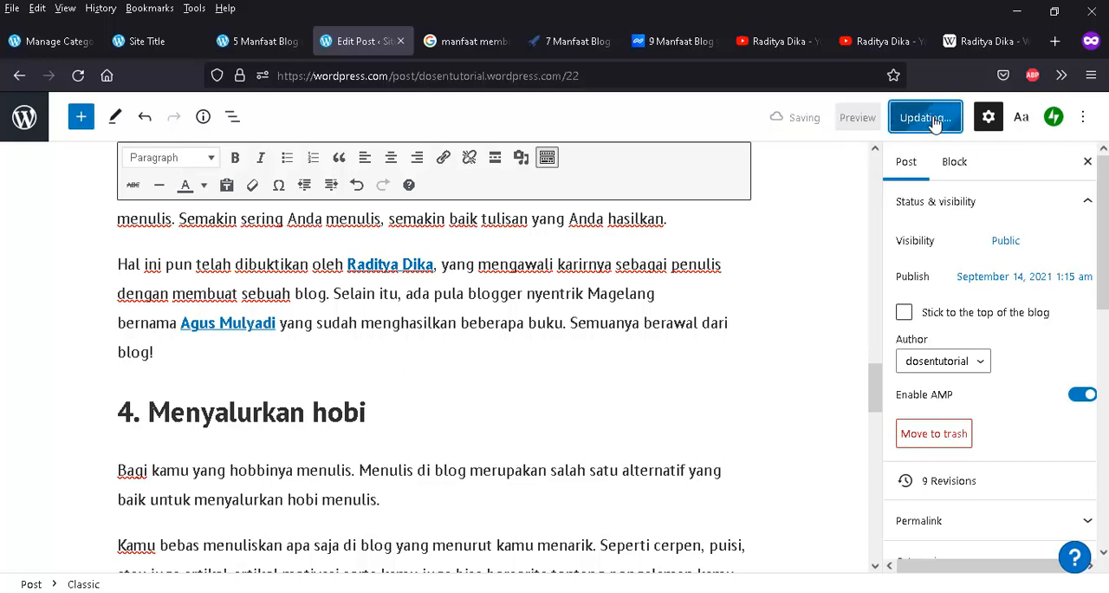
- Reload the published post "5 Manfaat Blog Bagi Mahasiswa", test its Raditya Dika link, and return to the post
{"action": "left_click", "coordinate": [266, 43]}
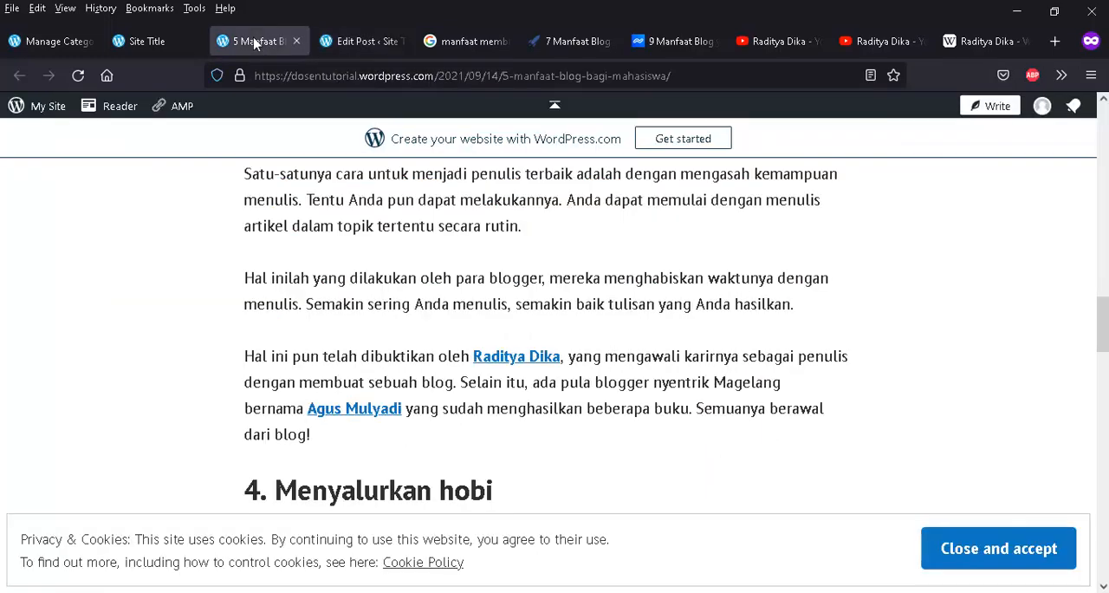
{"action": "left_click", "coordinate": [78, 75]}
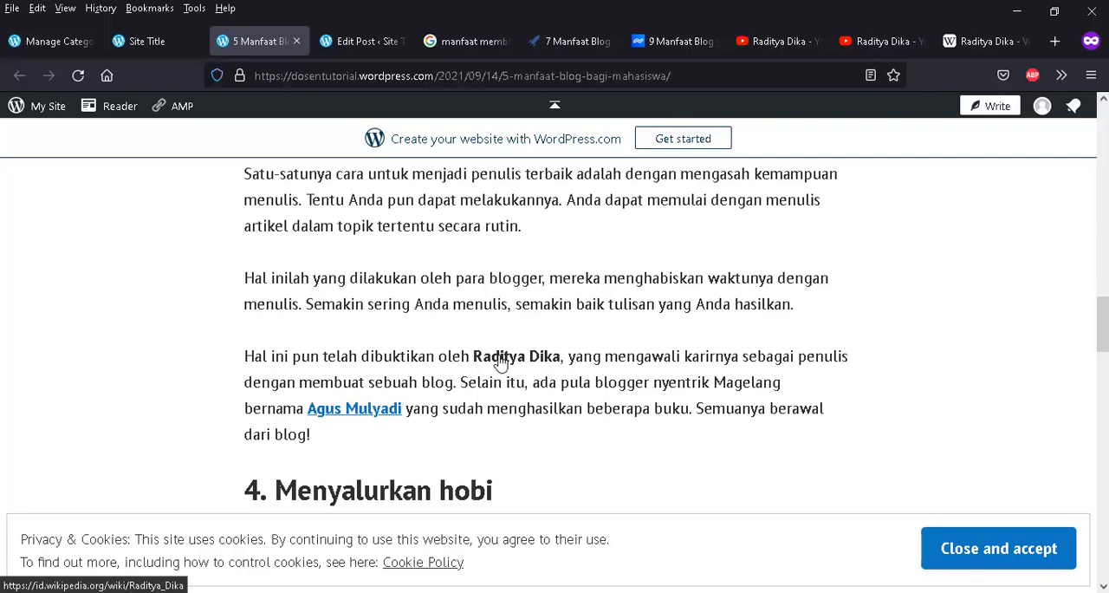
{"action": "left_click", "coordinate": [501, 363]}
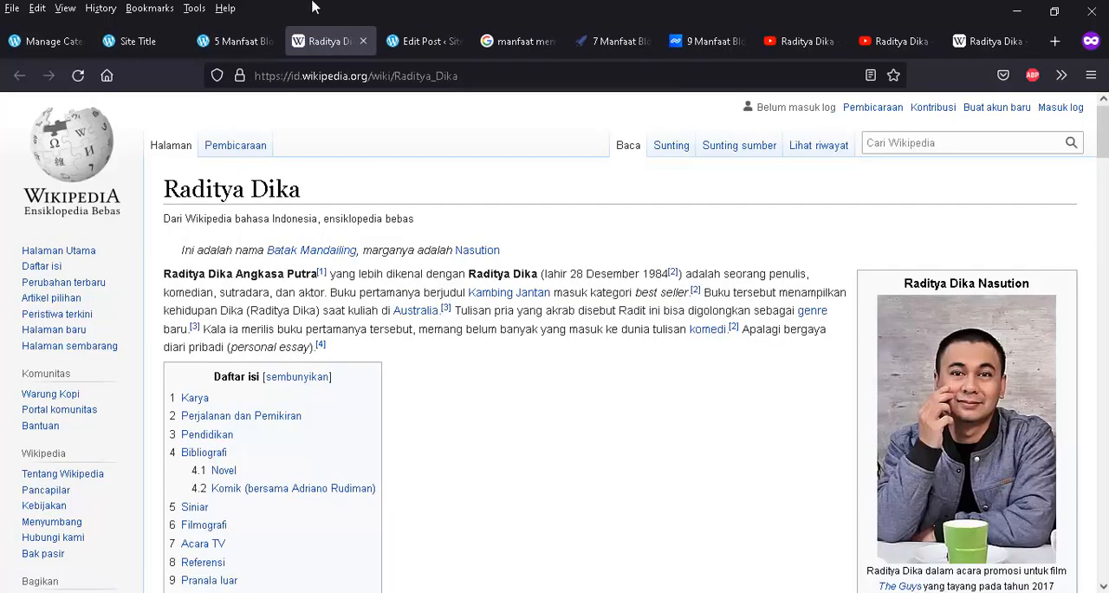
{"action": "left_click", "coordinate": [241, 42]}
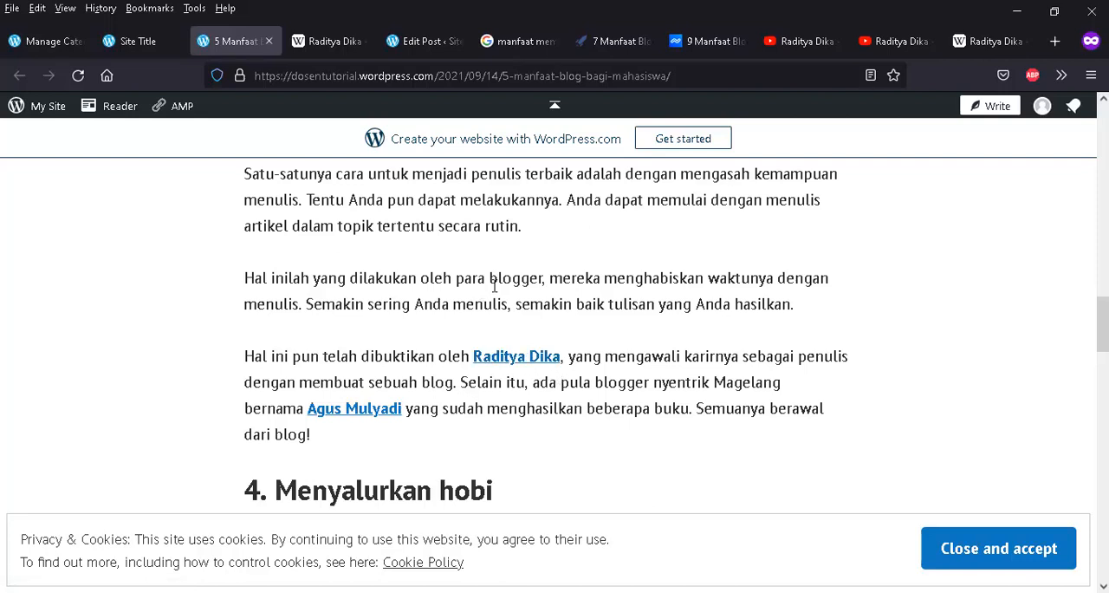